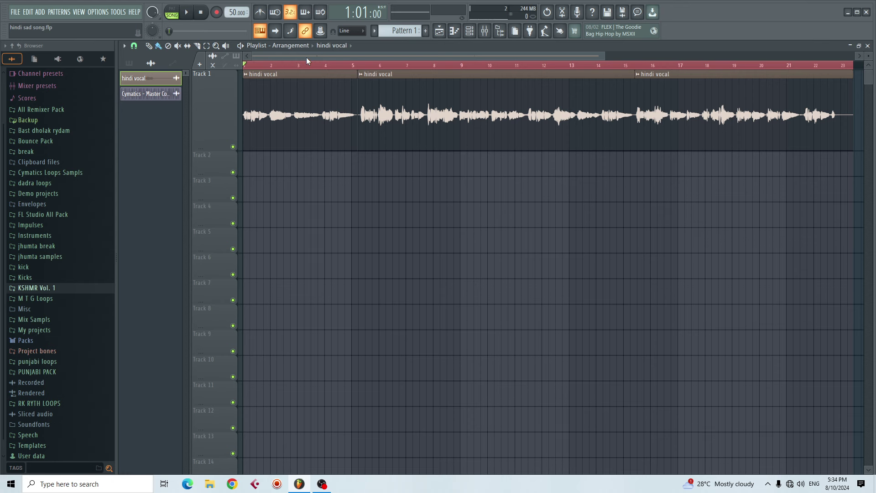
# Listen to the hindi vocal from the song start and from the second clip at bar 5
pyautogui.click(420, 66)
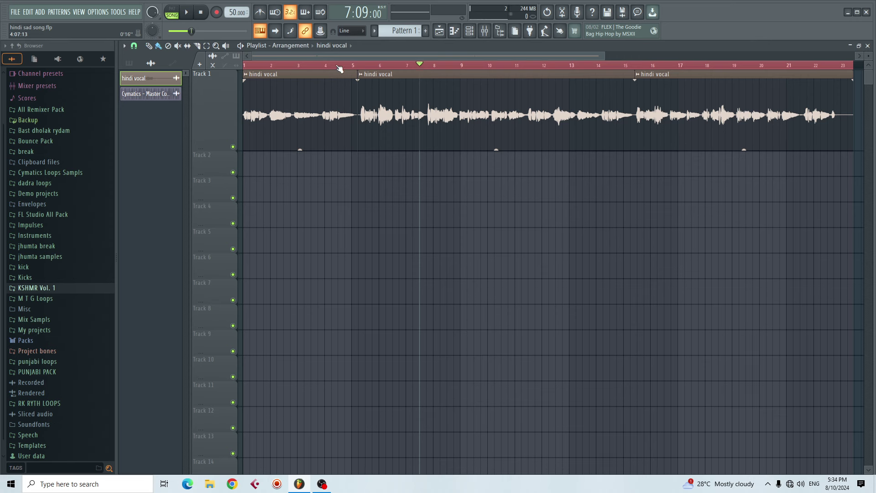
pyautogui.press('Home')
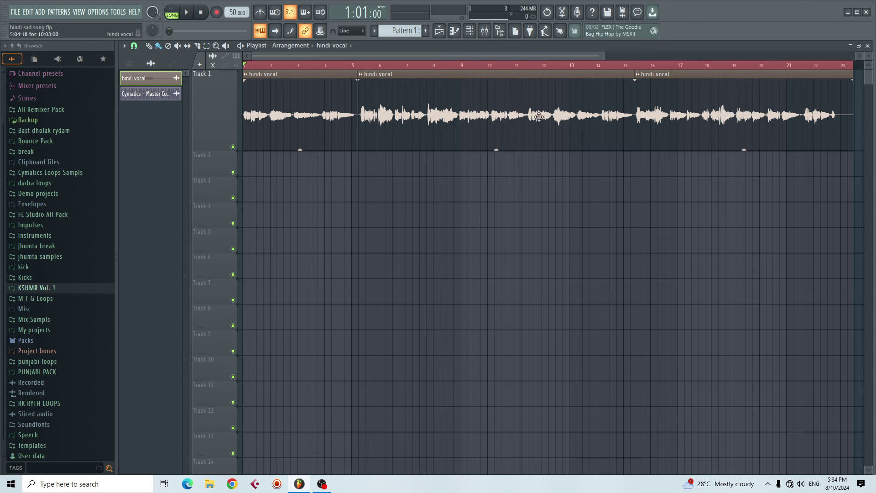
pyautogui.click(190, 13)
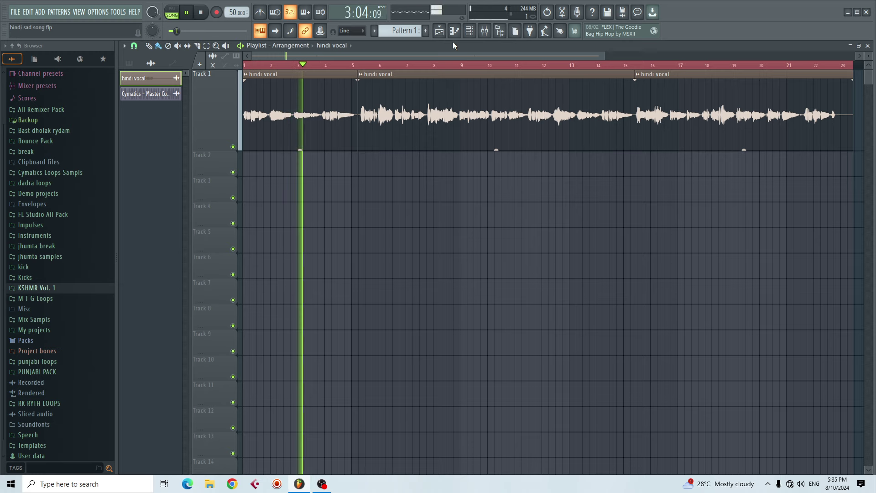
pyautogui.moveTo(606, 56); pyautogui.dragTo(463, 54)
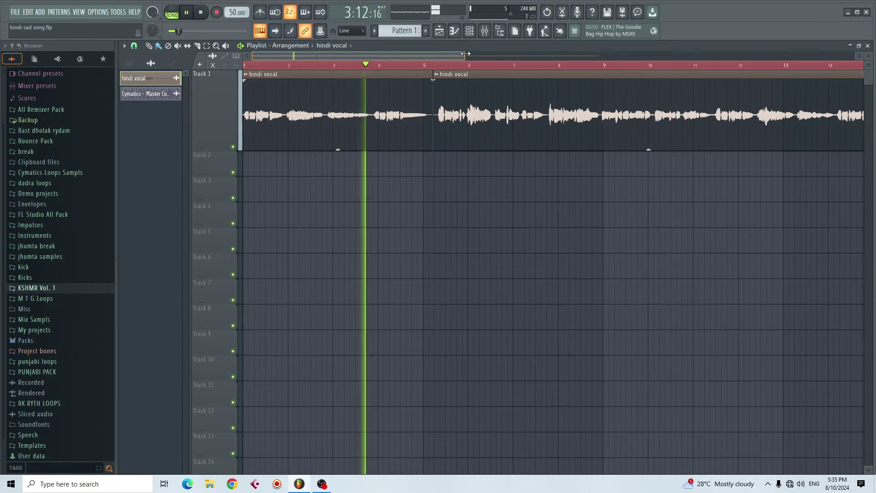
pyautogui.click(435, 65)
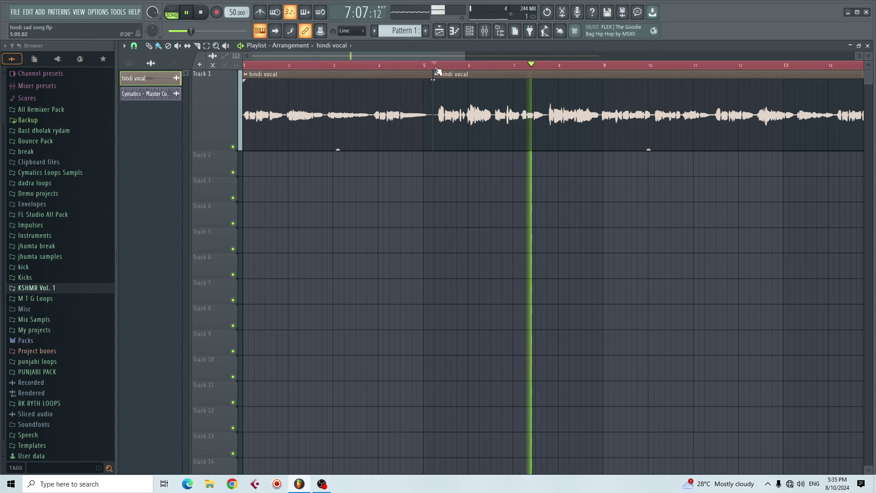
pyautogui.press('space')
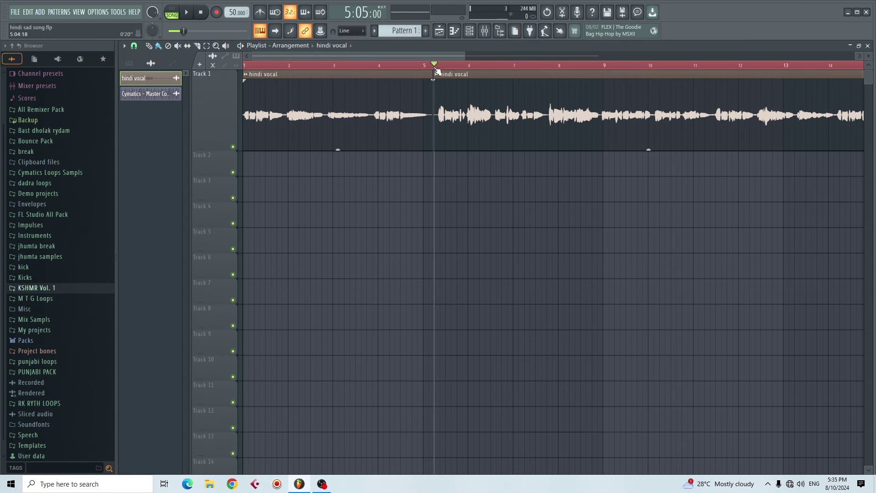
pyautogui.press('e')
pyautogui.moveTo(443, 169); pyautogui.dragTo(542, 116)
pyautogui.click(159, 45)
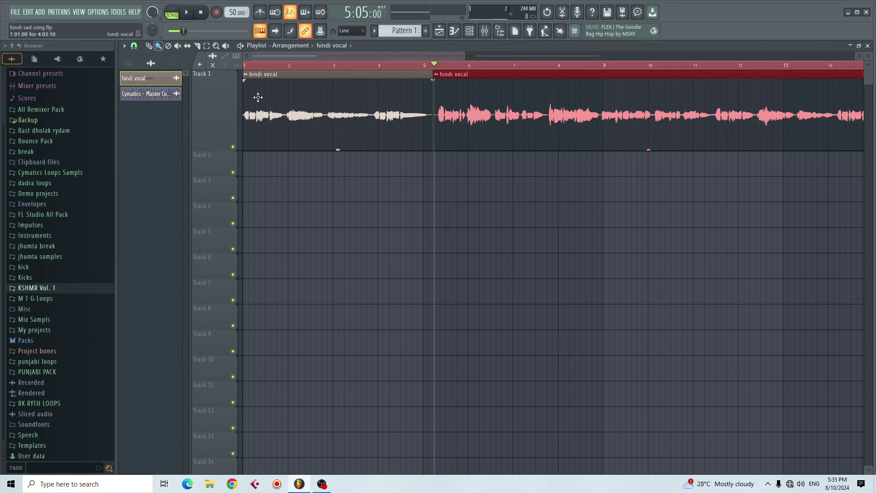
pyautogui.moveTo(405, 67); pyautogui.dragTo(149, 122)
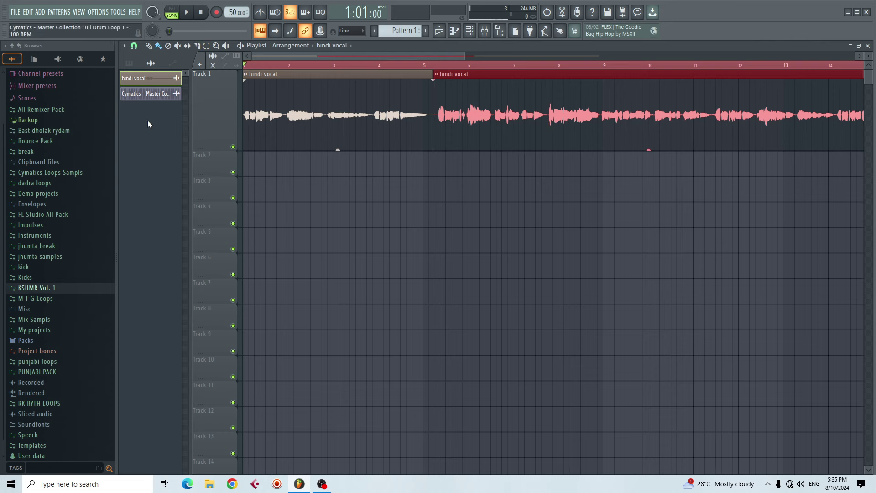
pyautogui.keyDown('ctrl'); pyautogui.click(304, 205); pyautogui.keyUp('ctrl')
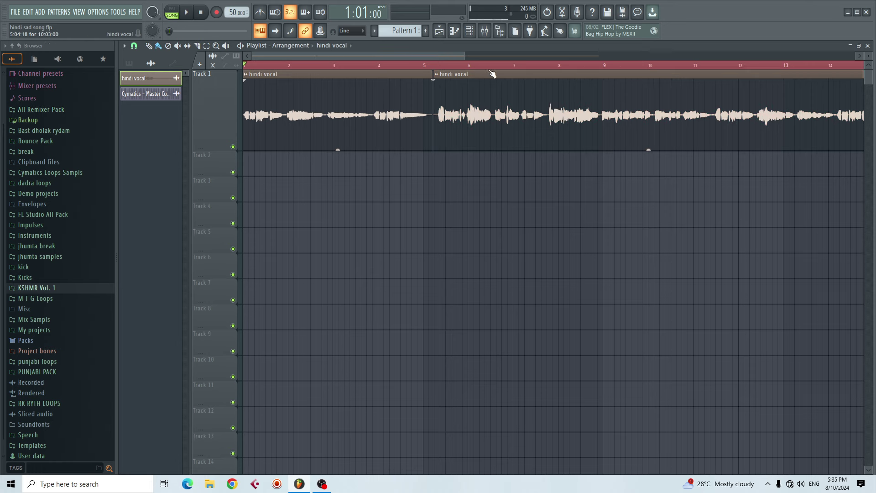
# Add a short fade-in at the start of the first hindi vocal clip
pyautogui.moveTo(465, 55); pyautogui.dragTo(319, 55)
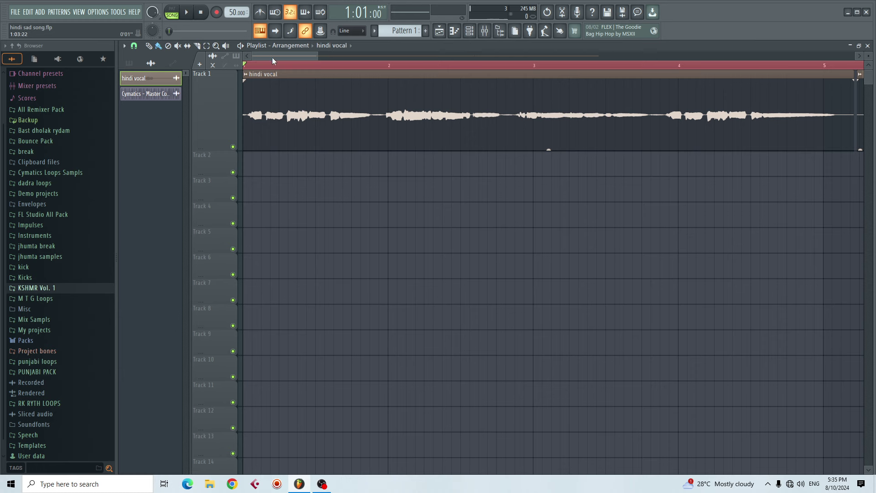
pyautogui.press('space')
pyautogui.press('space')
pyautogui.press('space')
pyautogui.press('space')
pyautogui.moveTo(247, 80); pyautogui.dragTo(305, 56)
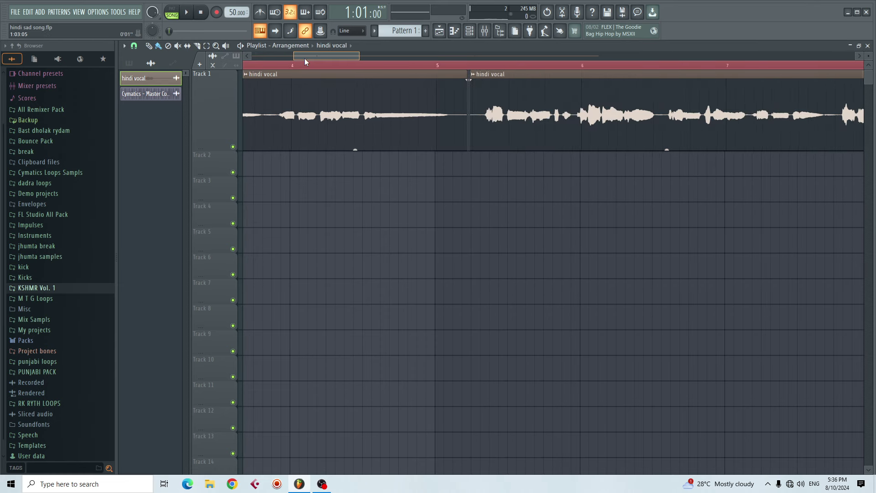
# Fade out the end of the first vocal clip and fade in the second at their join near bar 5, checking by playback
pyautogui.click(425, 65)
pyautogui.press('space')
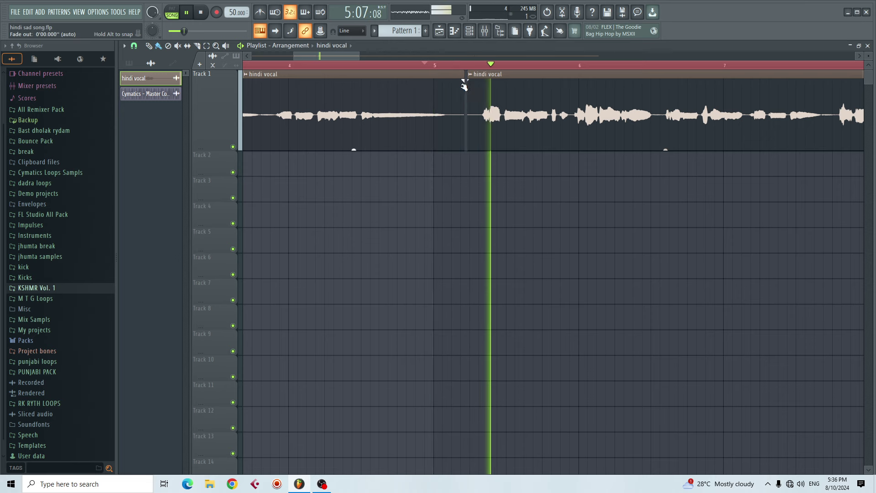
pyautogui.press('space')
pyautogui.moveTo(465, 80)
pyautogui.mouseDown()
pyautogui.moveTo(430, 80)
pyautogui.moveTo(492, 79)
pyautogui.mouseUp()
pyautogui.press('space')
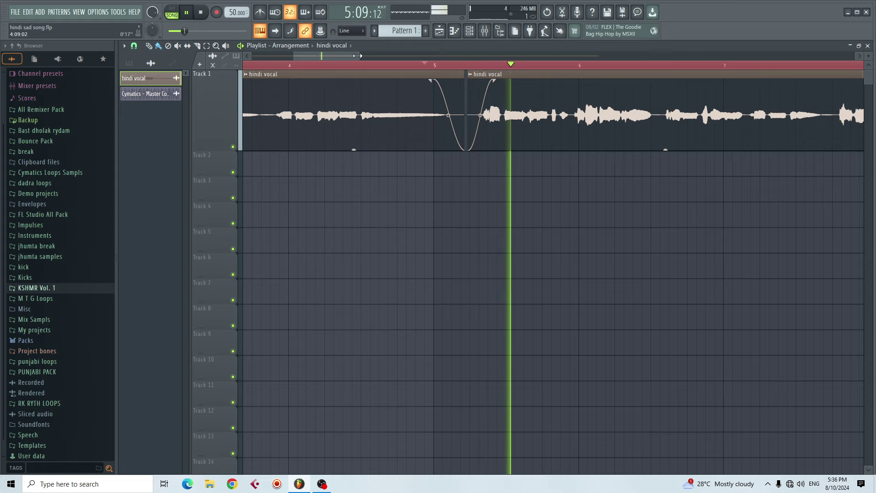
pyautogui.press('space')
# Add fades at the join between the second and third vocal clips near bar 15, and fade out the third clip's end
pyautogui.moveTo(357, 55); pyautogui.dragTo(544, 55)
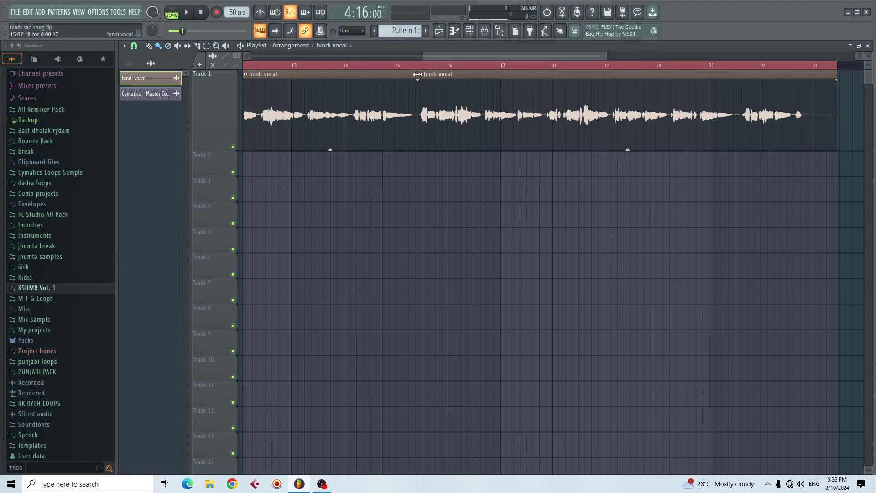
pyautogui.moveTo(448, 94); pyautogui.dragTo(426, 82)
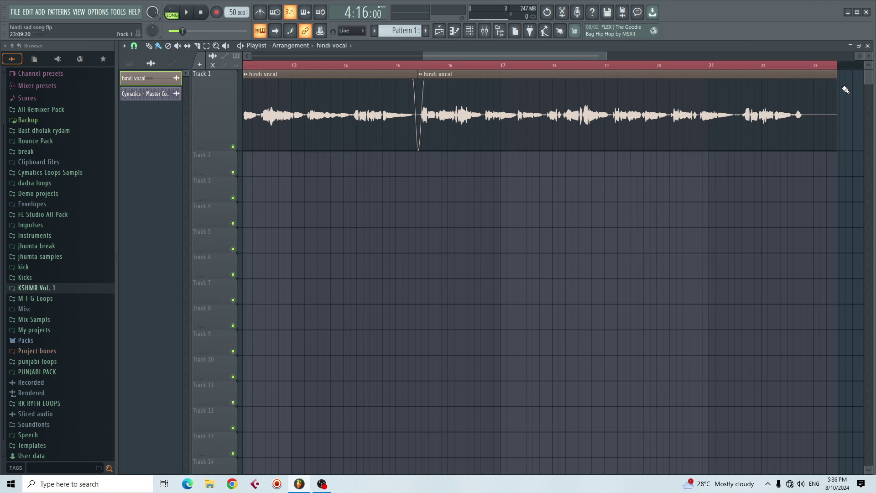
pyautogui.moveTo(837, 80); pyautogui.dragTo(788, 81)
pyautogui.press('space')
pyautogui.press('space')
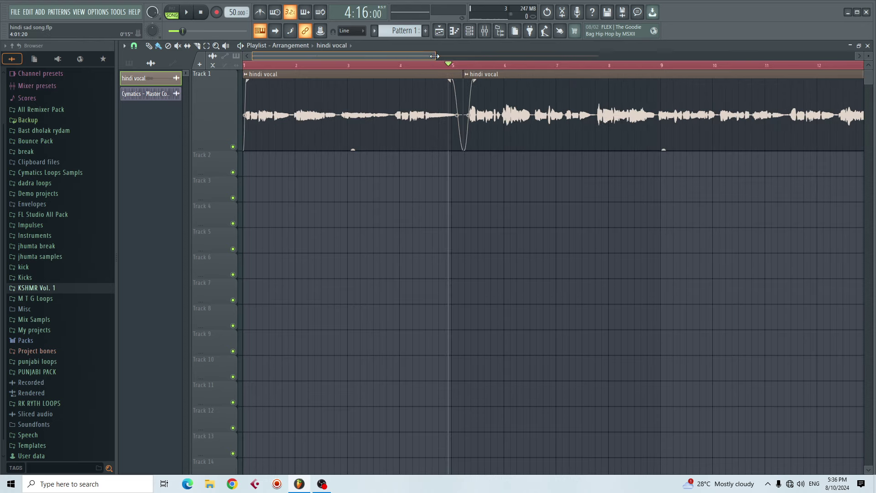
# Place the playhead at the second vocal clip, then enable, open and enlarge Auto-Tune 8.1 on the hindi vocal mixer track
pyautogui.moveTo(436, 56); pyautogui.dragTo(459, 56)
pyautogui.click(442, 67)
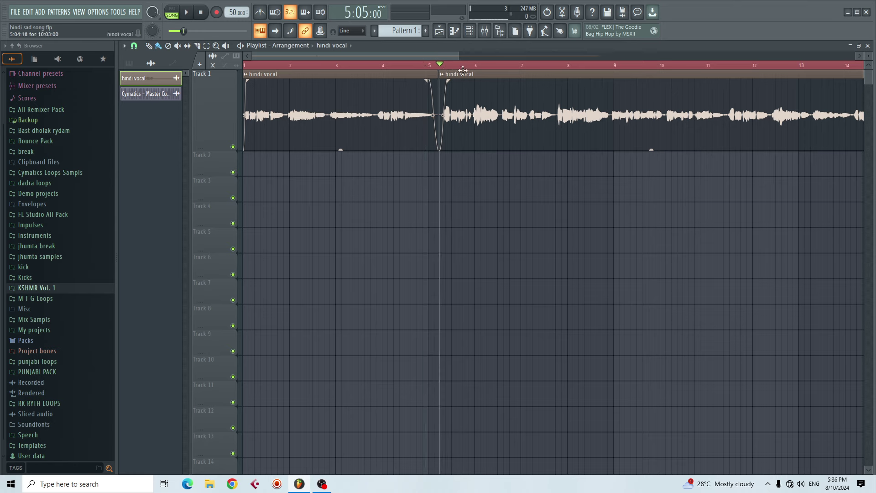
pyautogui.click(485, 31)
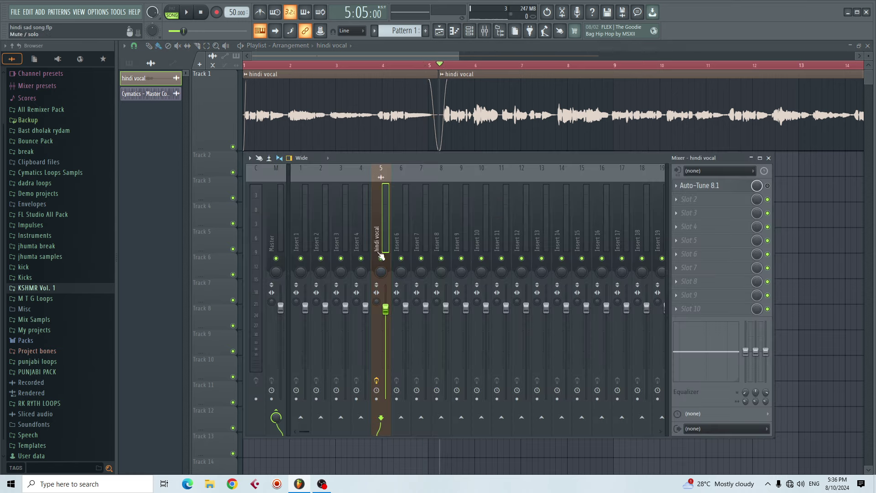
pyautogui.moveTo(406, 158); pyautogui.dragTo(404, 157)
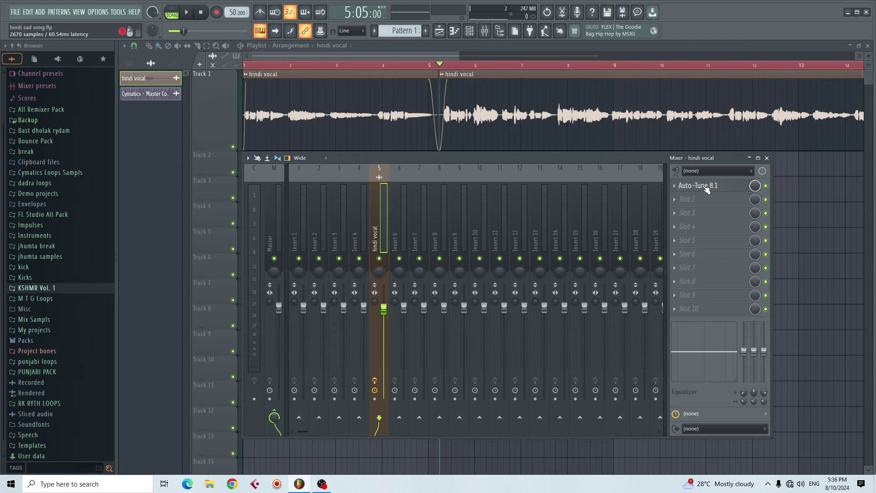
pyautogui.click(706, 188)
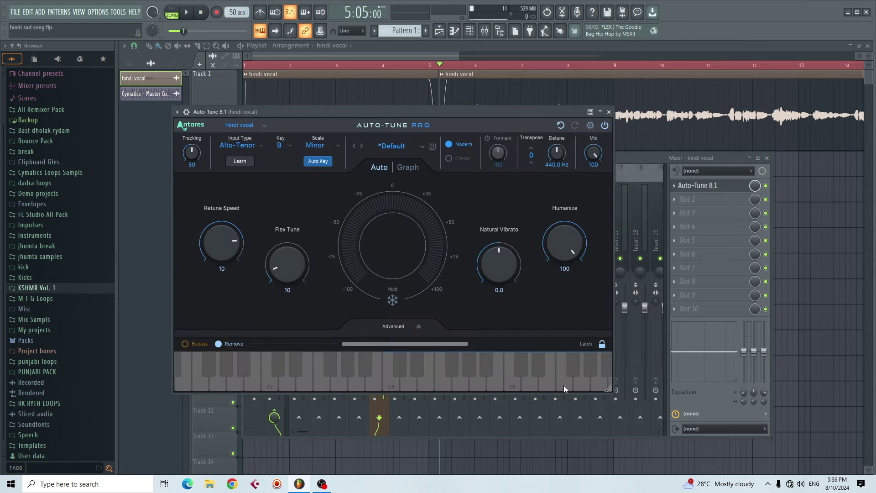
pyautogui.moveTo(611, 390); pyautogui.dragTo(728, 464)
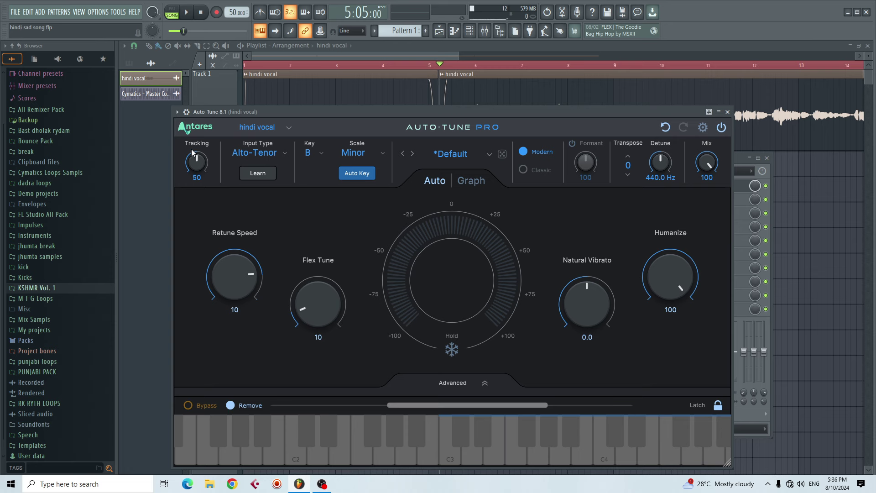
# Choose Alto-Tenor as the Auto-Tune input type for the vocal
pyautogui.moveTo(329, 116); pyautogui.dragTo(298, 106)
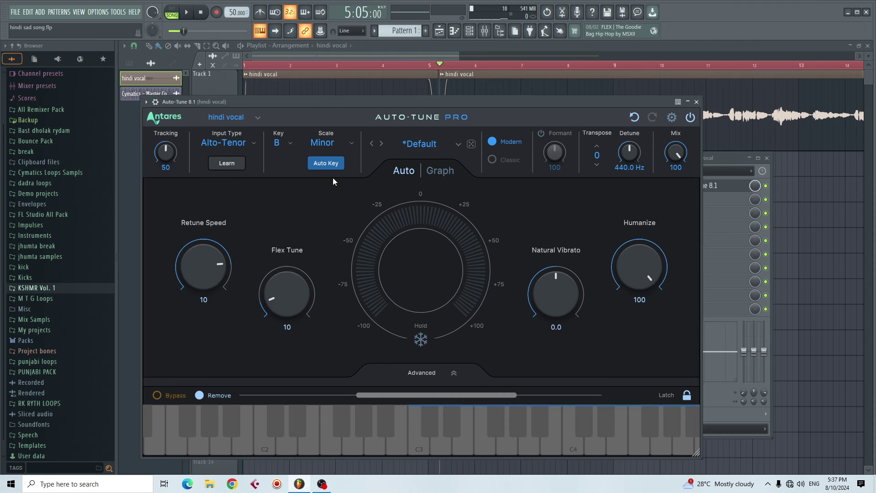
pyautogui.click(217, 144)
pyautogui.click(307, 185)
pyautogui.click(220, 144)
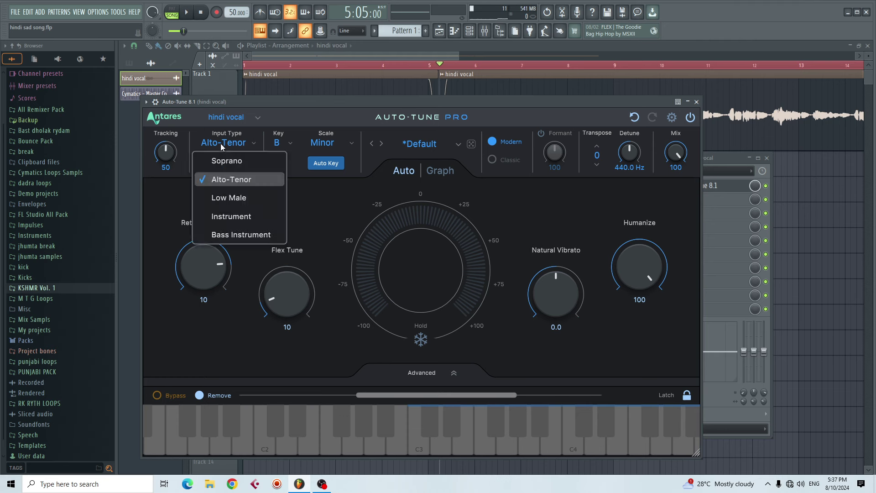
pyautogui.click(235, 186)
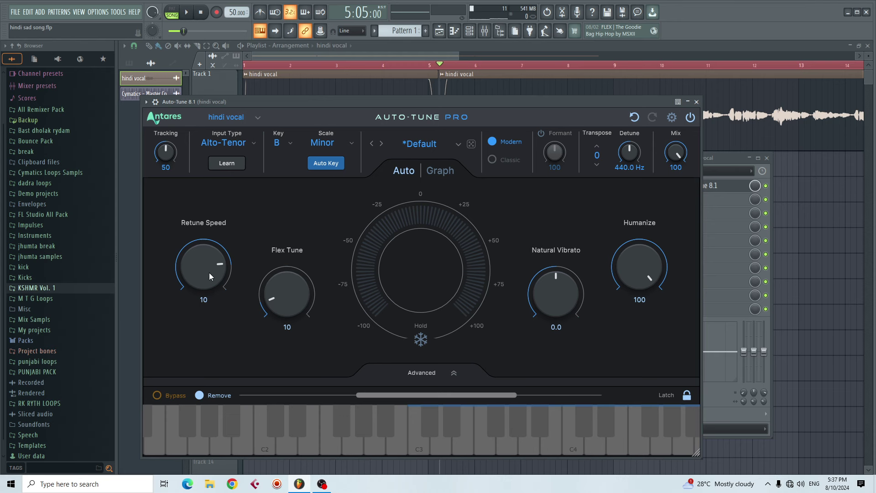
# Try Flex Tune at 100 with Retune Speed at 10 and play the vocal to hear the effect
pyautogui.moveTo(217, 257)
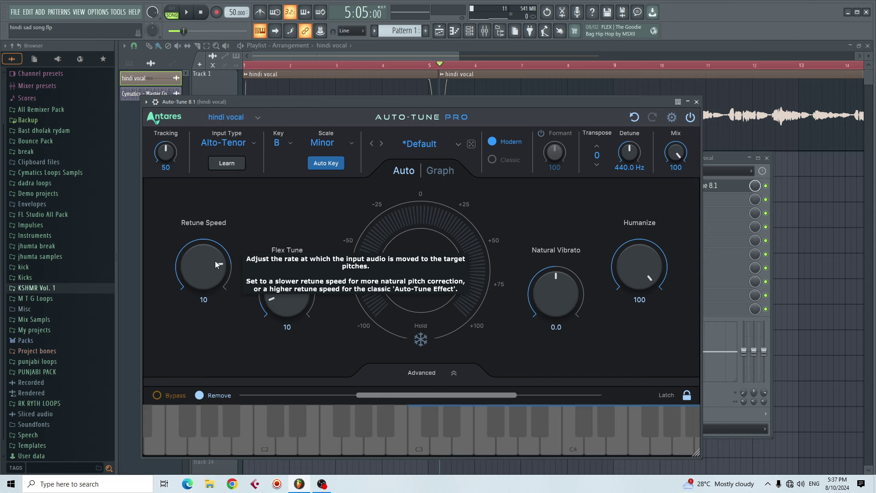
pyautogui.moveTo(215, 263); pyautogui.dragTo(213, 218)
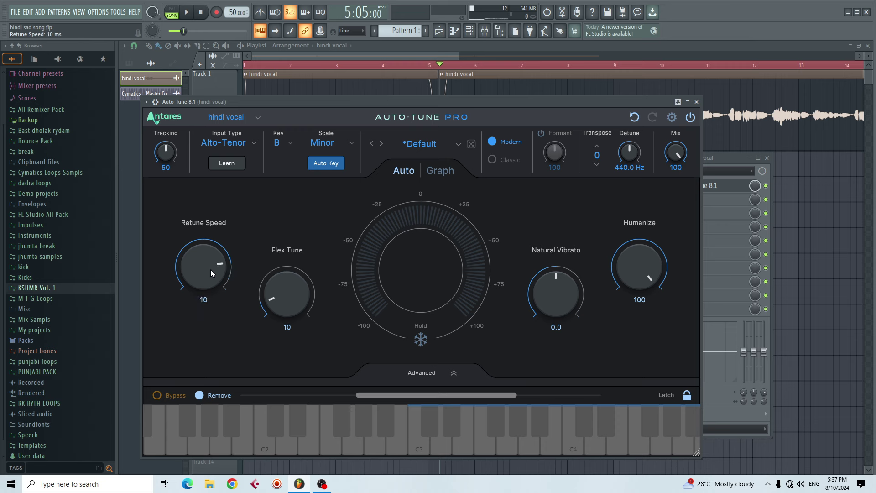
pyautogui.moveTo(265, 305); pyautogui.dragTo(260, 299)
pyautogui.moveTo(283, 186); pyautogui.dragTo(284, 172)
pyautogui.moveTo(299, 102); pyautogui.dragTo(280, 98)
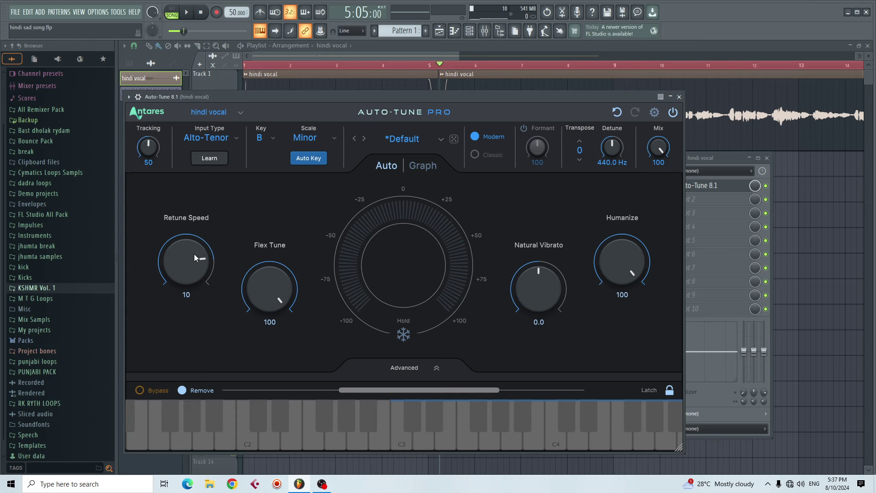
pyautogui.press('space')
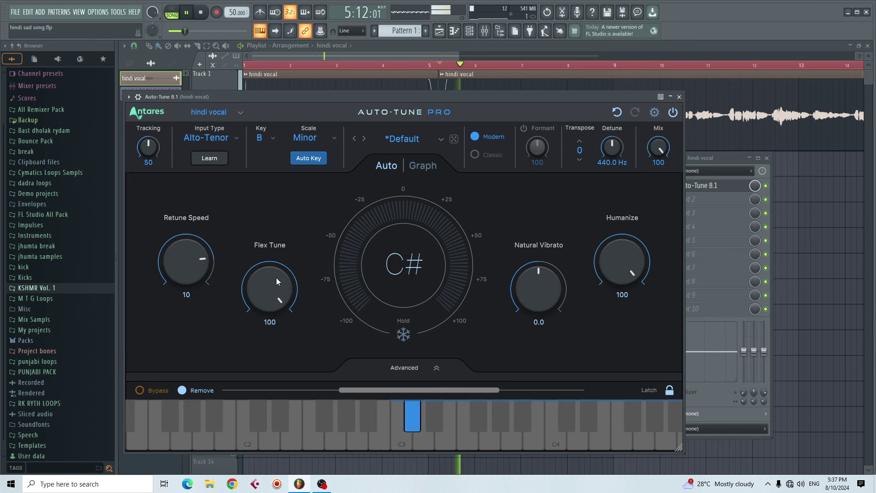
pyautogui.press('space')
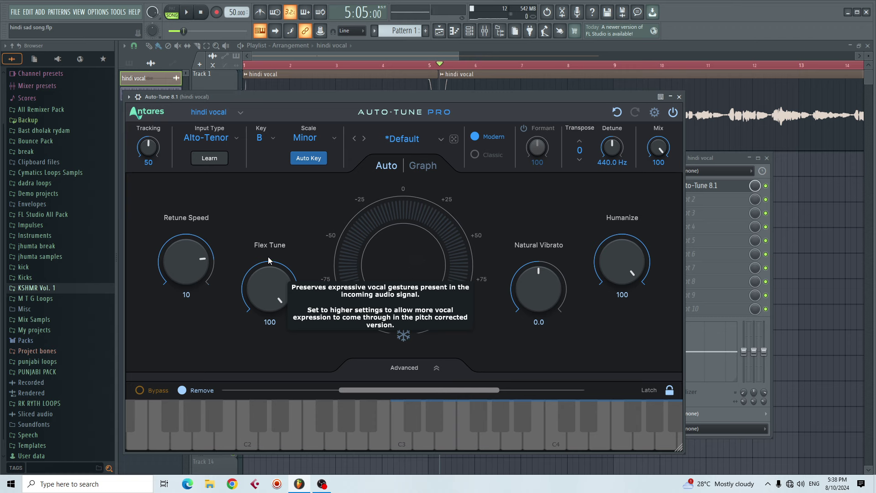
# Lower Flex Tune to 7 and play the vocal from the second clip
pyautogui.moveTo(279, 273); pyautogui.dragTo(263, 288)
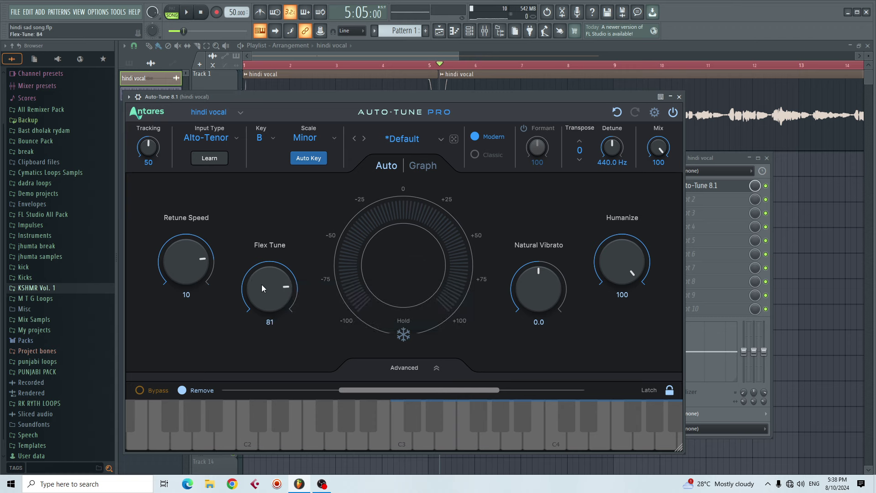
pyautogui.moveTo(249, 369); pyautogui.dragTo(257, 336)
pyautogui.press('space')
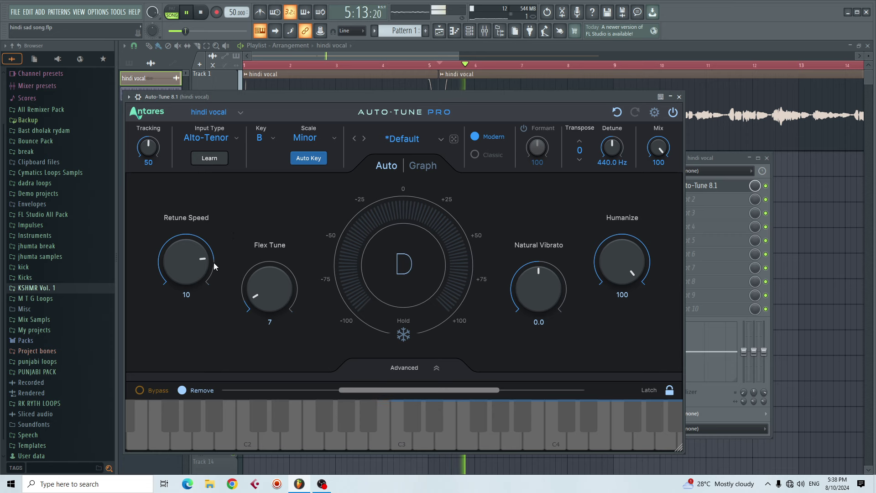
# Set Retune Speed to 0 during playback, compare Flex Tune at 0, then set it to 10 and stop
pyautogui.moveTo(199, 265)
pyautogui.mouseDown()
pyautogui.moveTo(194, 272)
pyautogui.moveTo(204, 263)
pyautogui.mouseUp()
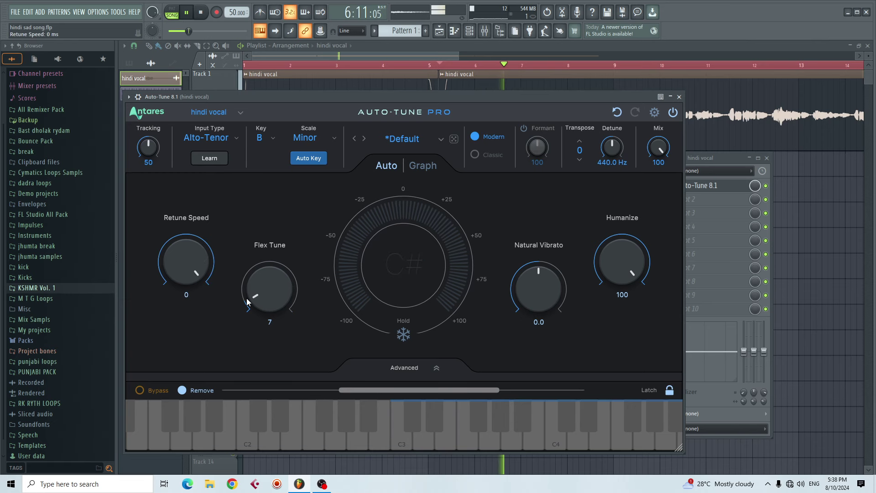
pyautogui.moveTo(247, 301); pyautogui.dragTo(232, 326)
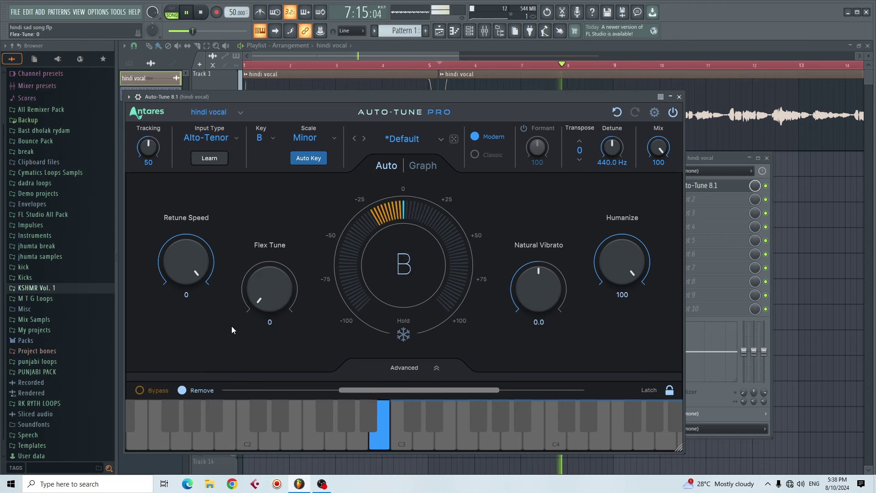
pyautogui.moveTo(231, 326); pyautogui.dragTo(243, 278)
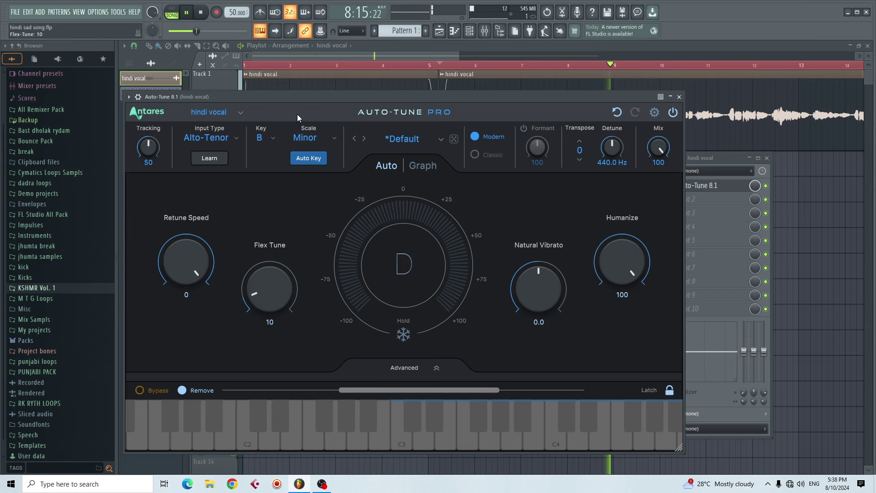
pyautogui.press('space')
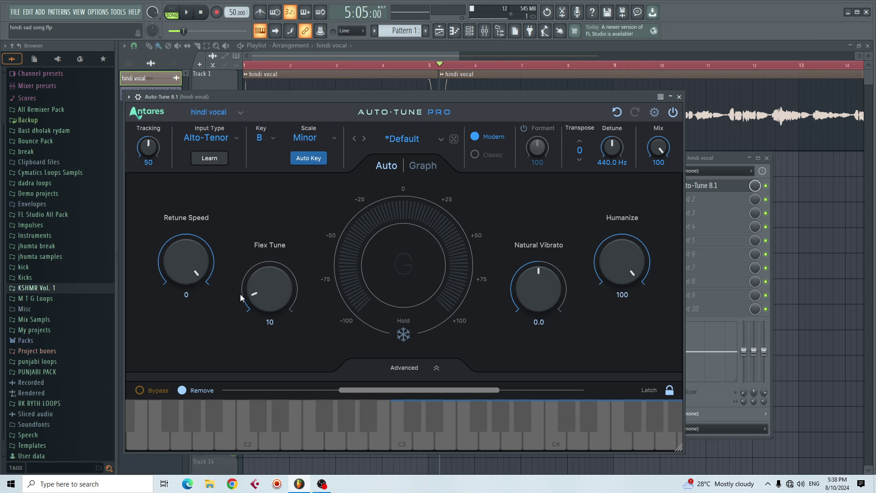
# Try Flex Tune at 50, set it to 9, and close the Auto-Tune window
pyautogui.moveTo(255, 297); pyautogui.dragTo(251, 301)
pyautogui.moveTo(201, 264); pyautogui.dragTo(200, 271)
pyautogui.moveTo(256, 295); pyautogui.dragTo(267, 250)
pyautogui.moveTo(270, 267)
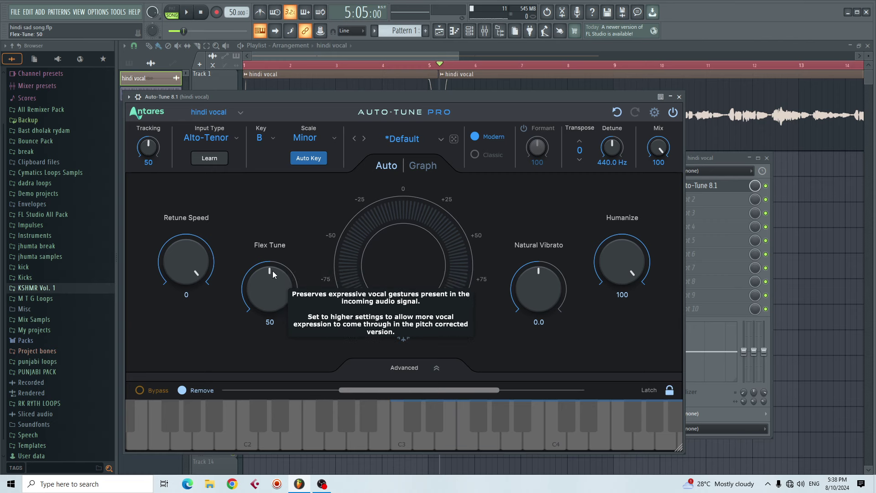
pyautogui.moveTo(264, 274); pyautogui.dragTo(248, 309)
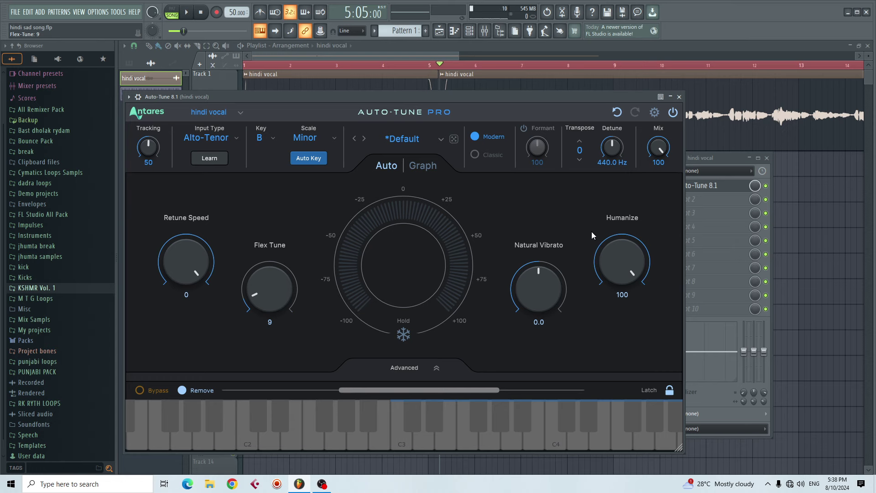
pyautogui.moveTo(529, 96); pyautogui.dragTo(479, 89)
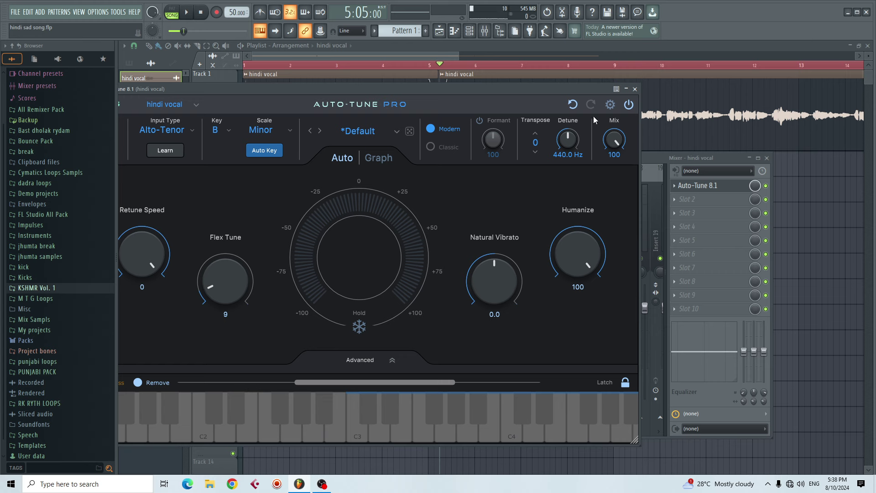
pyautogui.click(635, 89)
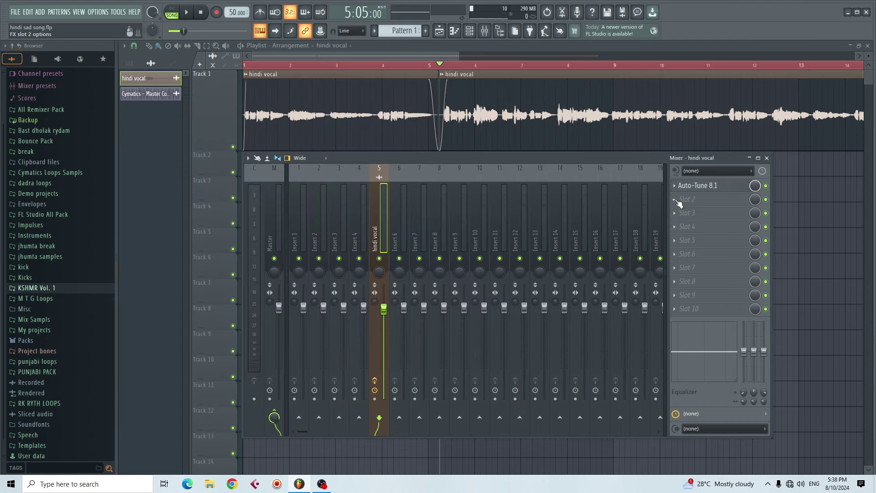
# Load Fruity Compressor into slot 2 of the vocal's mixer track and play the vocal to check its level
pyautogui.click(676, 200)
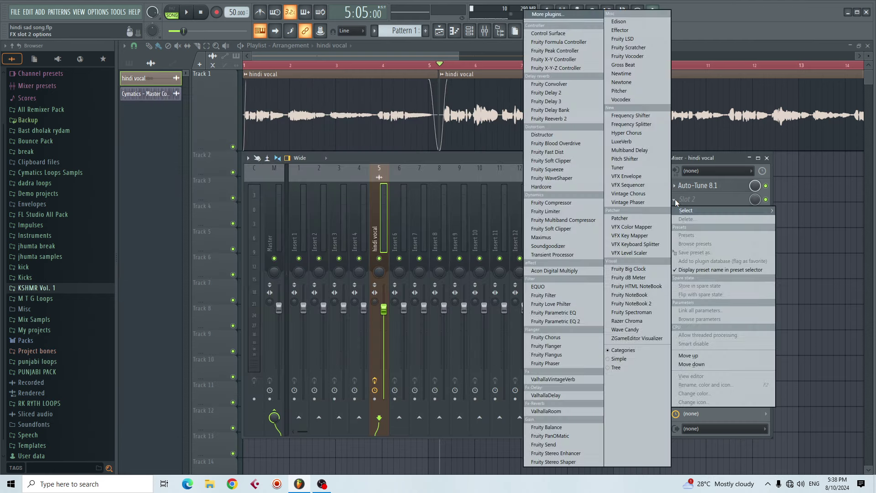
pyautogui.click(558, 204)
pyautogui.moveTo(410, 186); pyautogui.dragTo(383, 155)
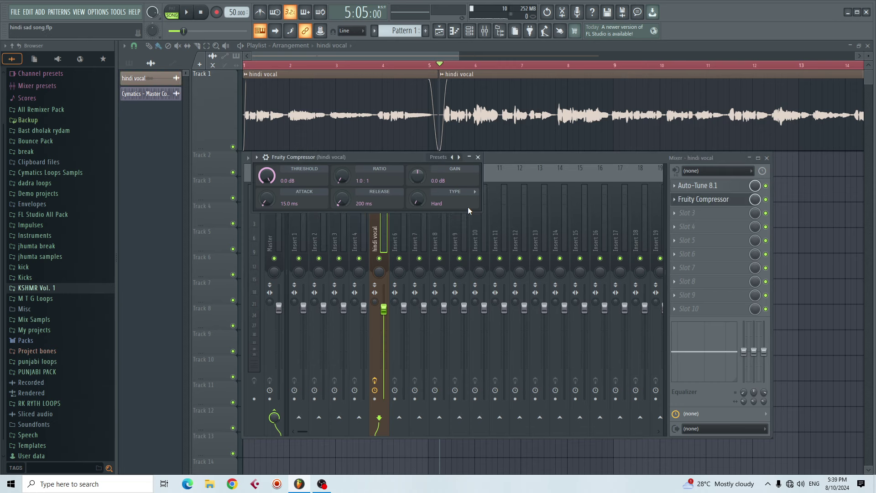
pyautogui.moveTo(482, 210); pyautogui.dragTo(495, 232)
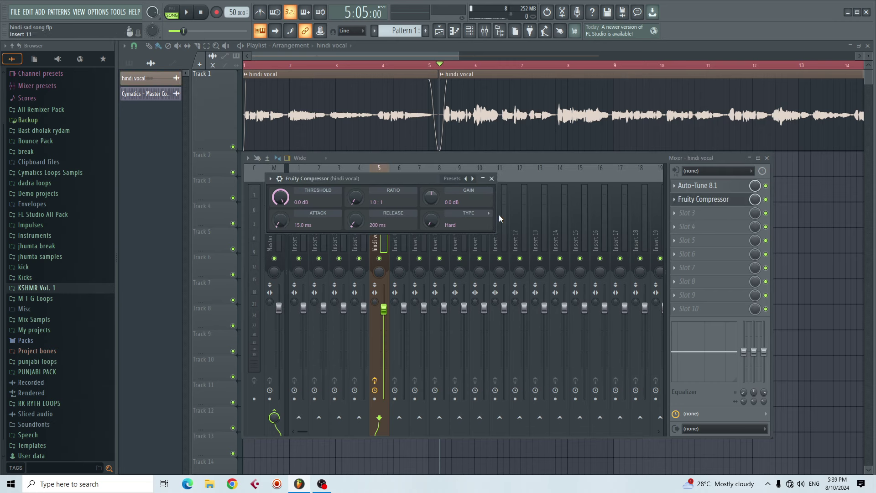
pyautogui.moveTo(374, 178); pyautogui.dragTo(374, 212)
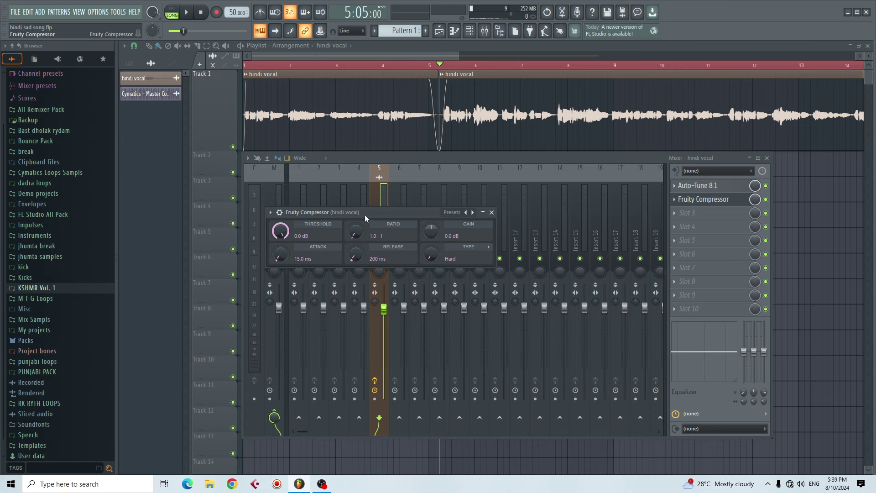
pyautogui.moveTo(366, 212); pyautogui.dragTo(420, 213)
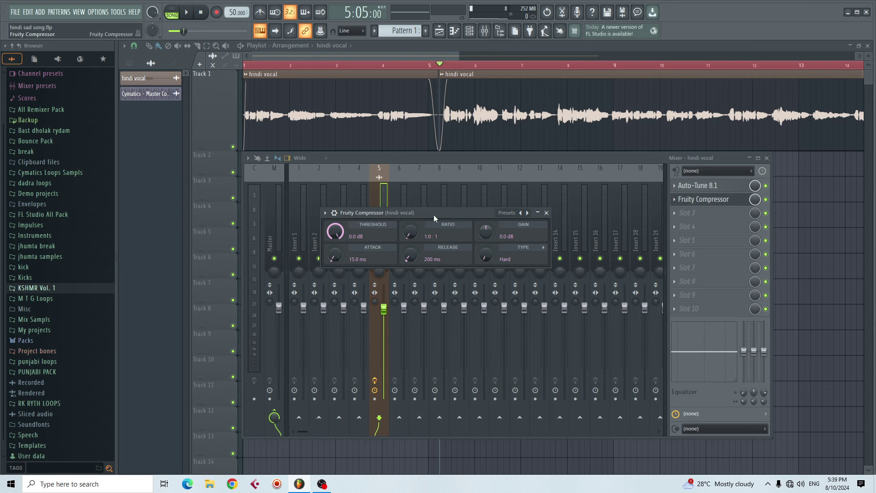
pyautogui.press('space')
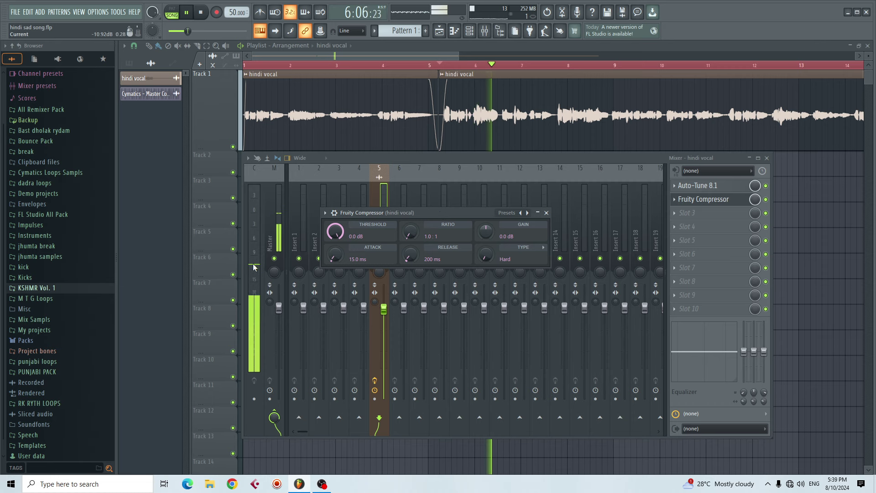
pyautogui.press('space')
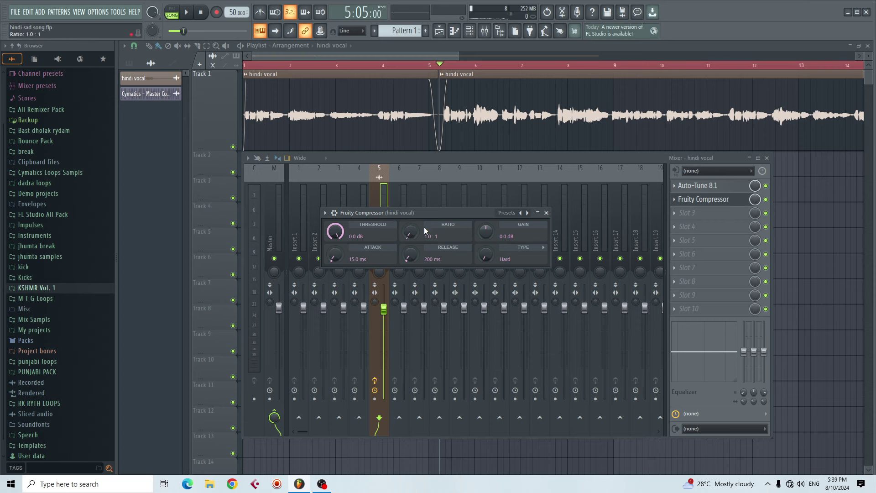
# Detach the Fruity Compressor window and enlarge the mixer to watch the vocal's peak level during playback
pyautogui.click(325, 213)
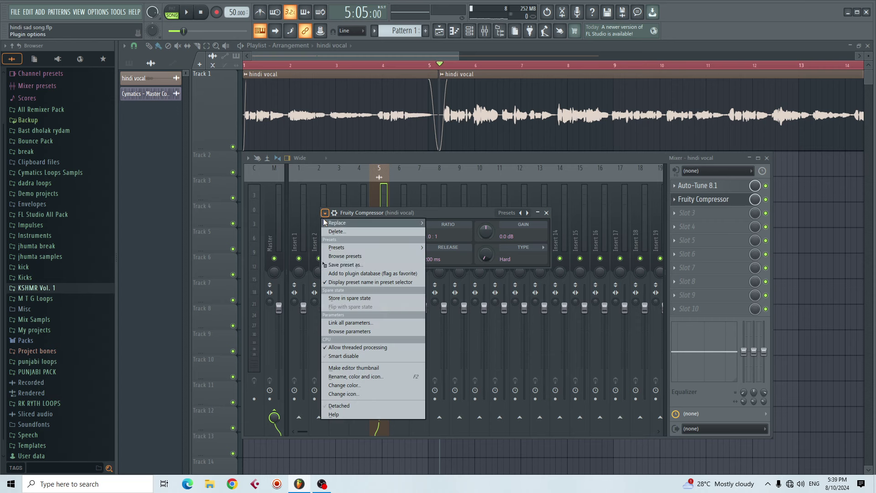
pyautogui.click(337, 405)
pyautogui.moveTo(401, 159); pyautogui.dragTo(338, 90)
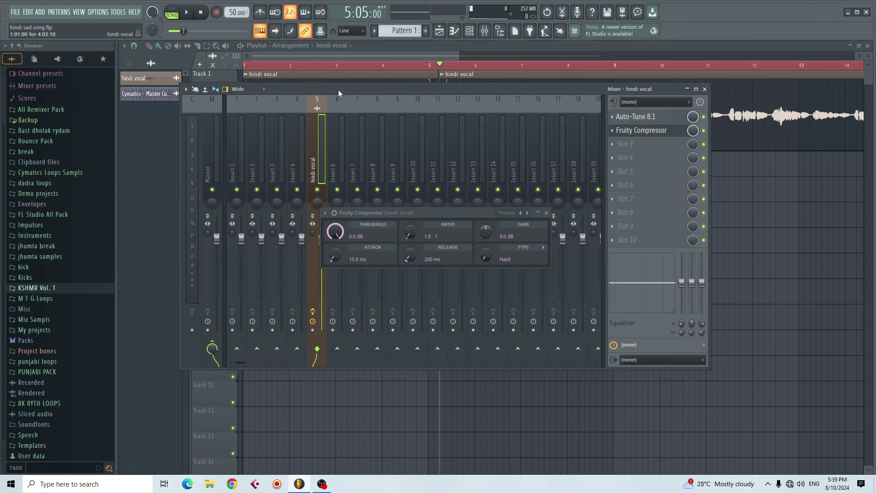
pyautogui.moveTo(707, 366); pyautogui.dragTo(823, 469)
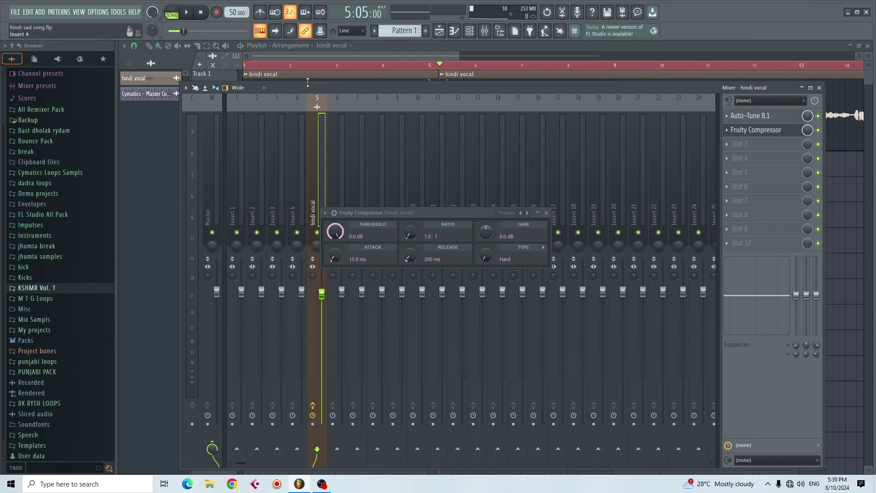
pyautogui.moveTo(316, 87); pyautogui.dragTo(299, 87)
pyautogui.press('space')
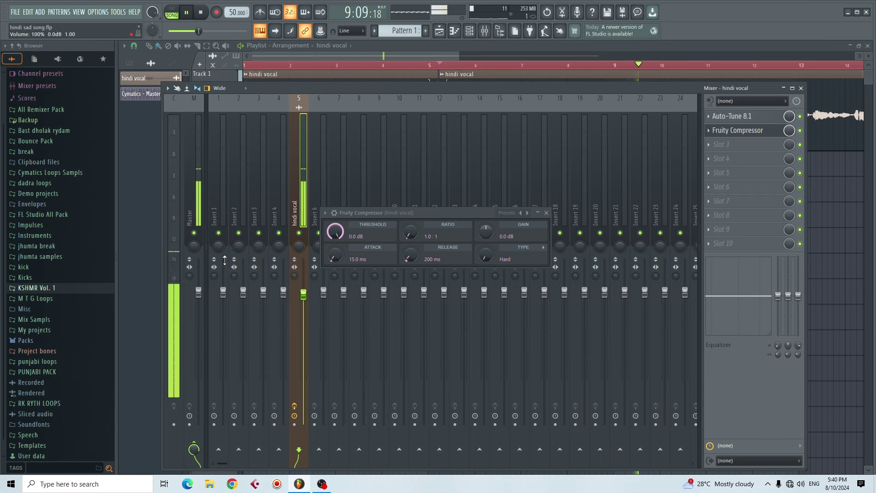
pyautogui.press('space')
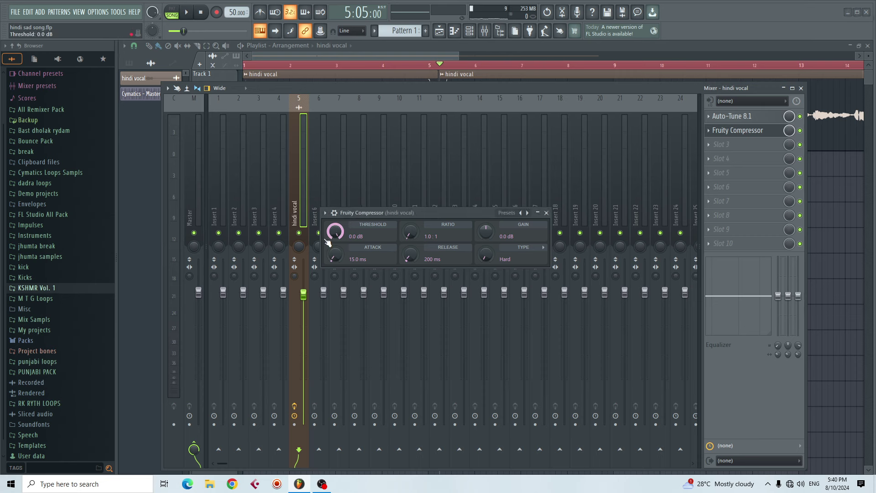
# Set the compressor's threshold to -22.0 dB and ratio to 3.1:1 while listening to the vocal
pyautogui.moveTo(343, 234); pyautogui.dragTo(343, 256)
pyautogui.press('space')
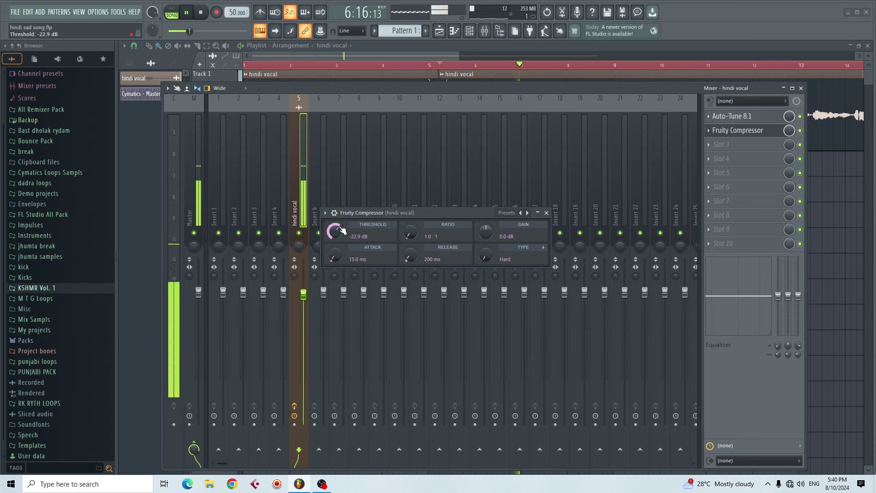
pyautogui.moveTo(342, 231)
pyautogui.mouseDown()
pyautogui.moveTo(342, 240)
pyautogui.moveTo(342, 221)
pyautogui.mouseUp()
pyautogui.press('space')
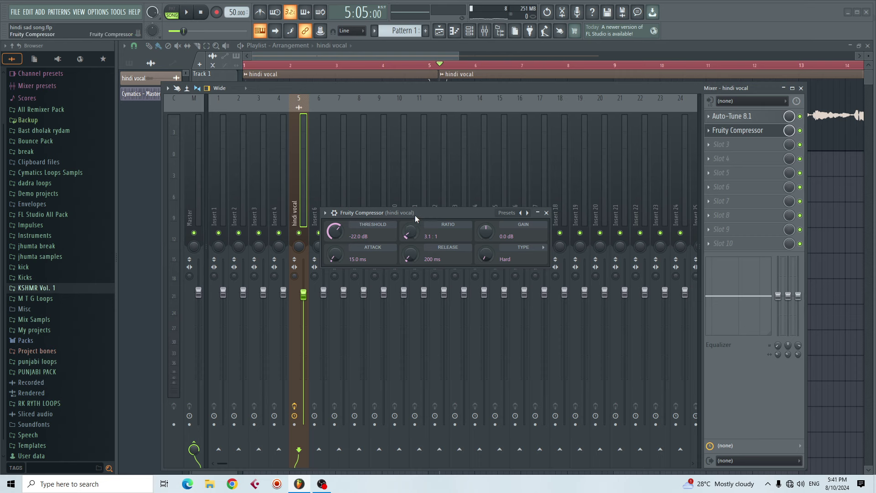
# Play the compressed vocal, then set the compressor's attack to 8.8 ms and release to 300 ms
pyautogui.press('space')
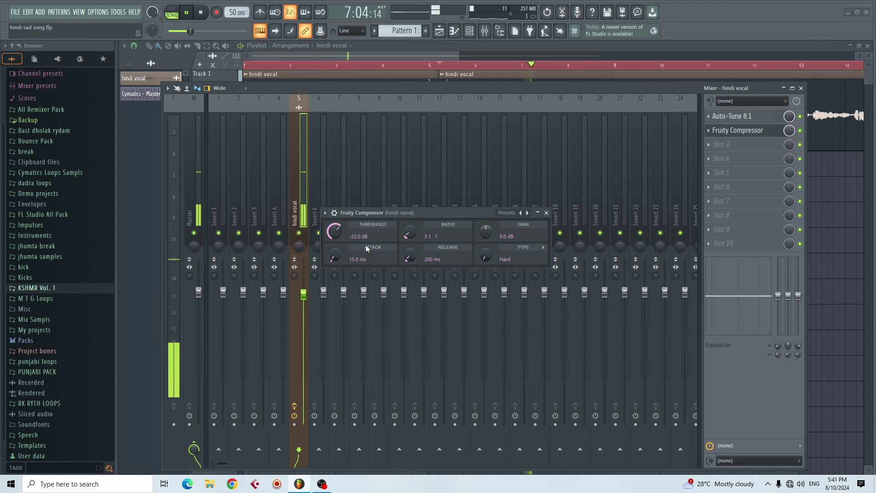
pyautogui.press('space')
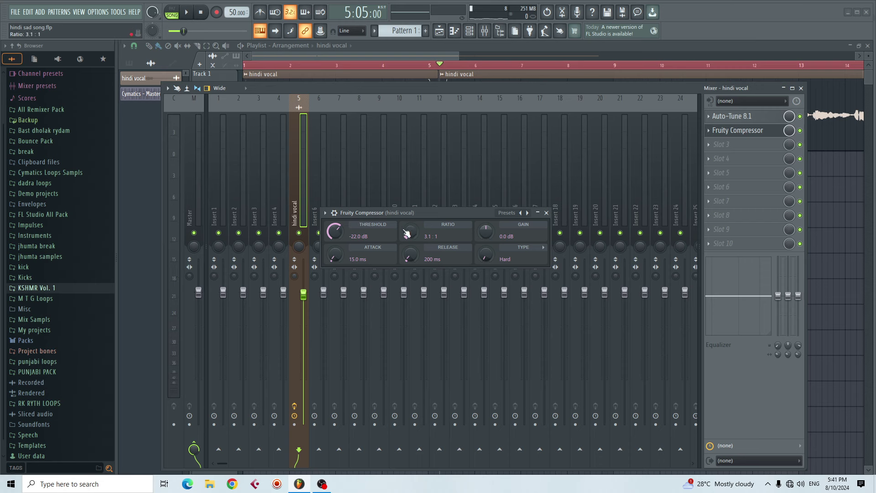
pyautogui.moveTo(421, 217); pyautogui.dragTo(374, 236)
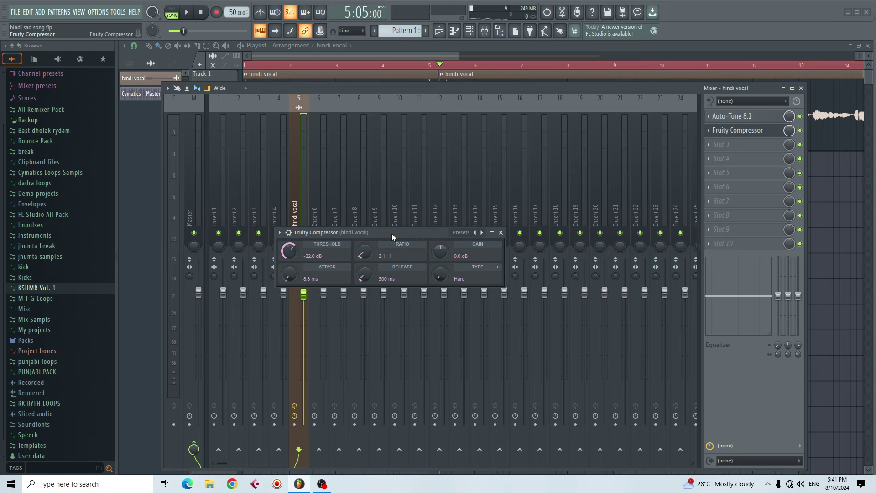
pyautogui.moveTo(392, 234); pyautogui.dragTo(368, 237)
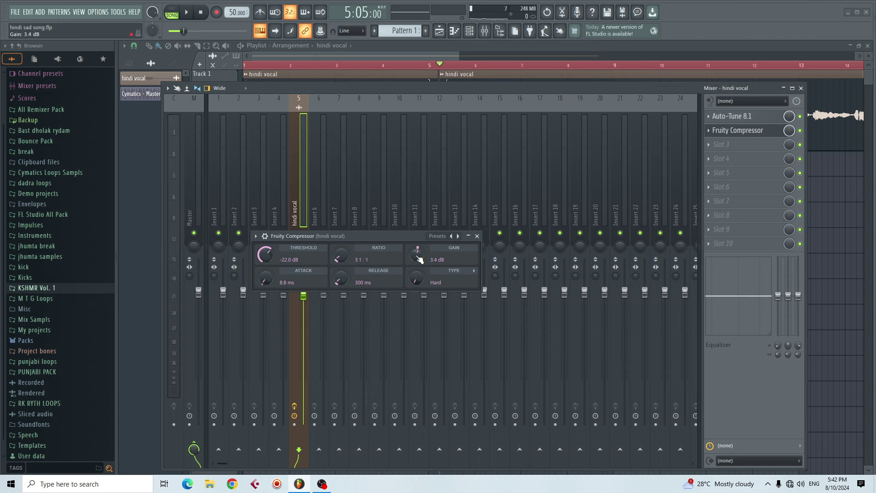
# Raise the compressor's gain to 6.0 dB during playback and close its window
pyautogui.press('space')
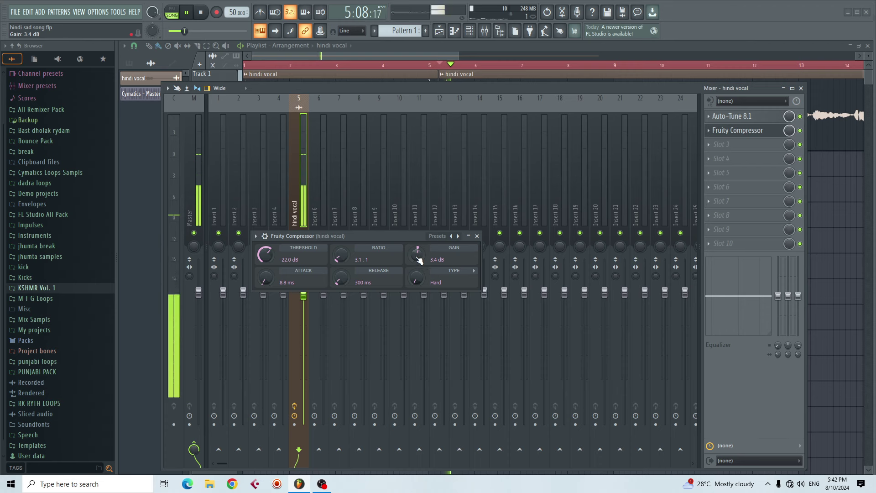
pyautogui.moveTo(418, 258); pyautogui.dragTo(419, 246)
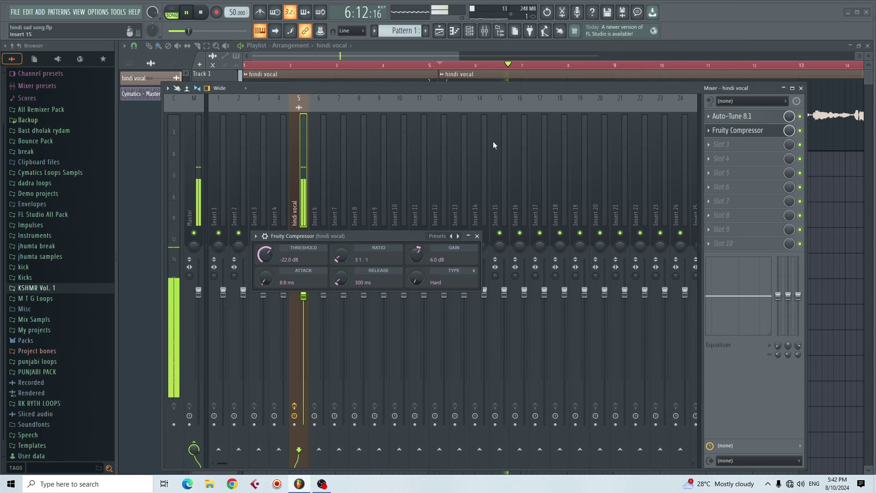
pyautogui.moveTo(492, 86); pyautogui.dragTo(486, 180)
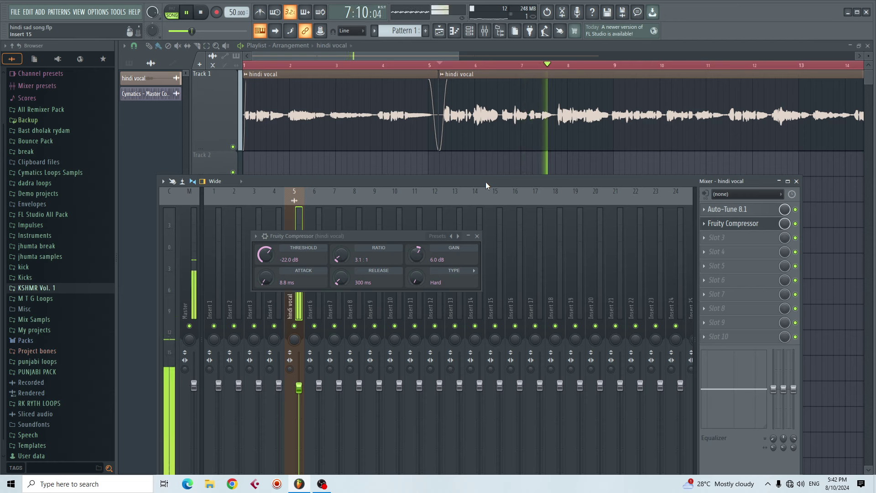
pyautogui.click(477, 236)
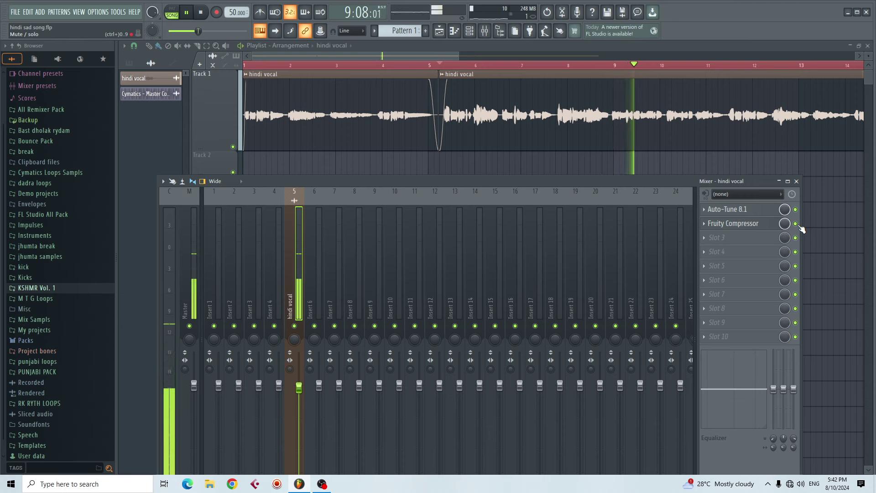
# Play the vocal with Fruity Compressor bypassed and enabled to compare the sound
pyautogui.press('space')
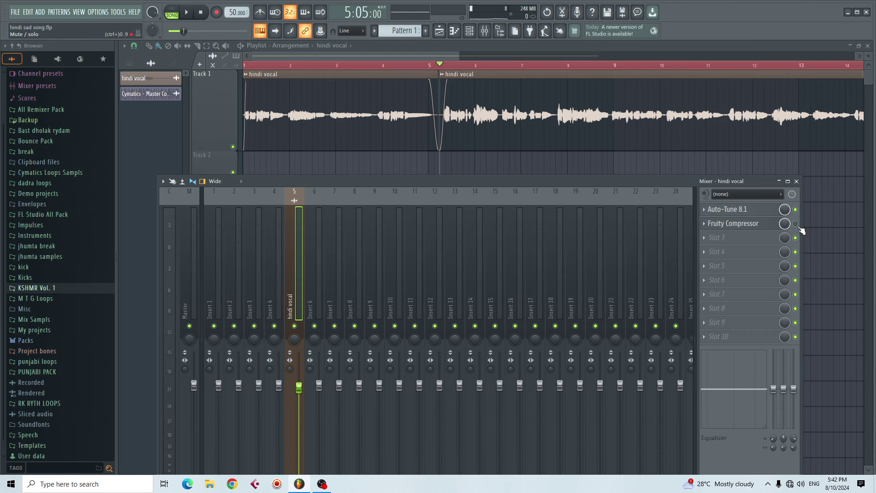
pyautogui.press('space')
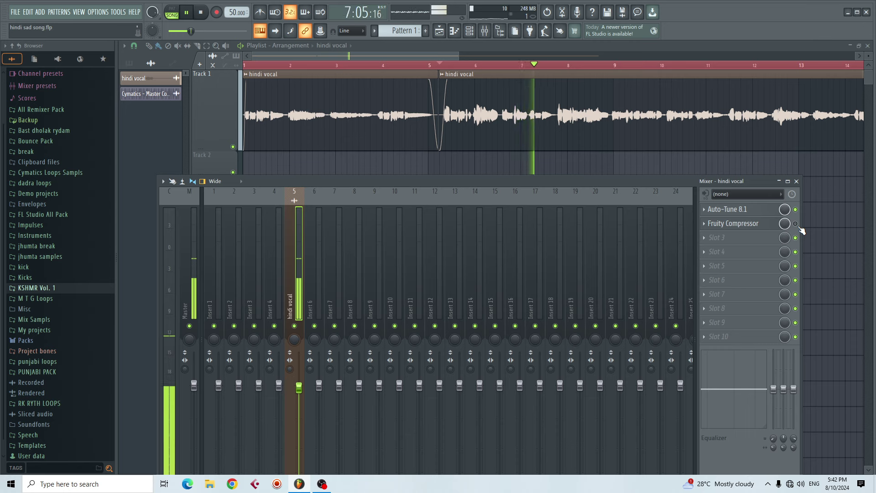
pyautogui.press('space')
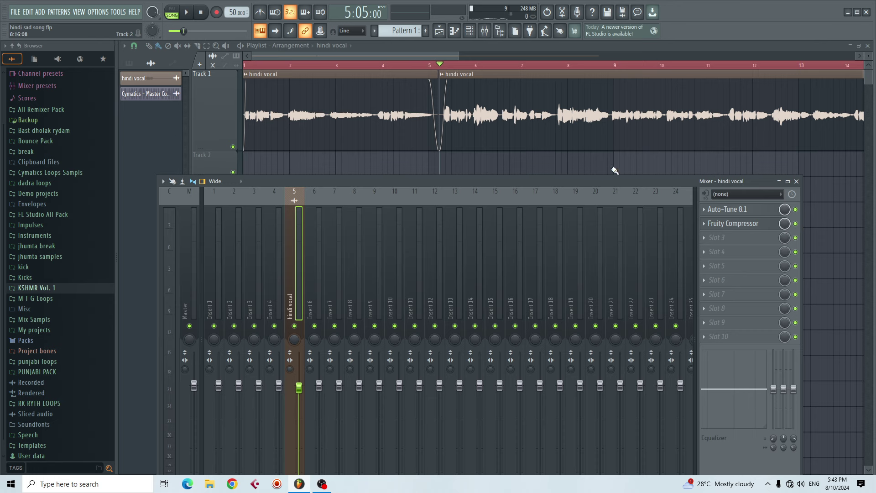
pyautogui.press('space')
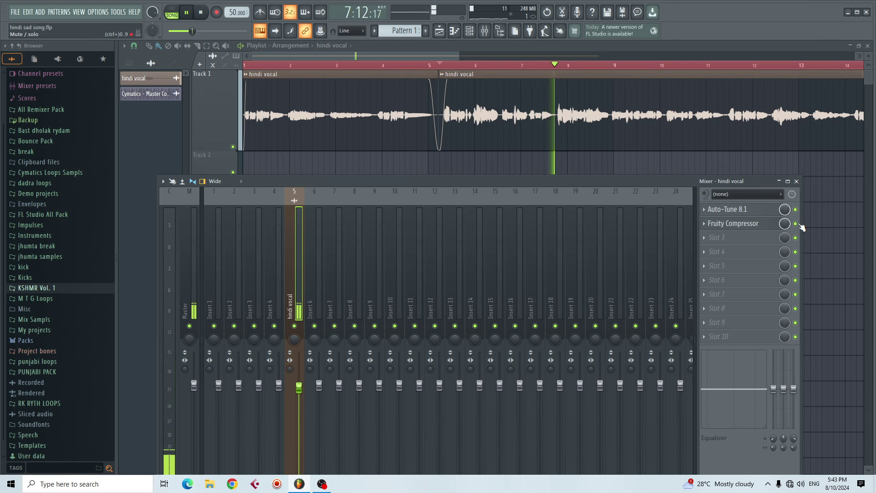
pyautogui.press('space')
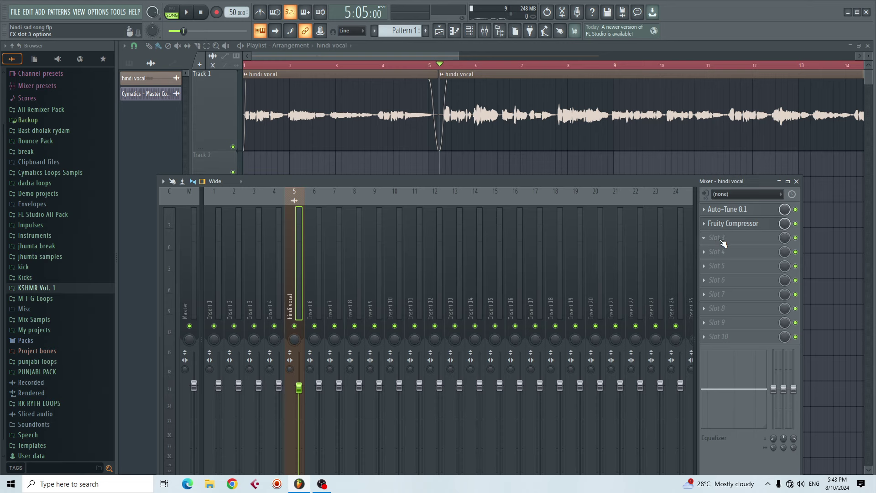
# Search all effect plugins for "cla" and load CLA-3A Mono into slot 3 of the vocal's mixer track
pyautogui.click(707, 240)
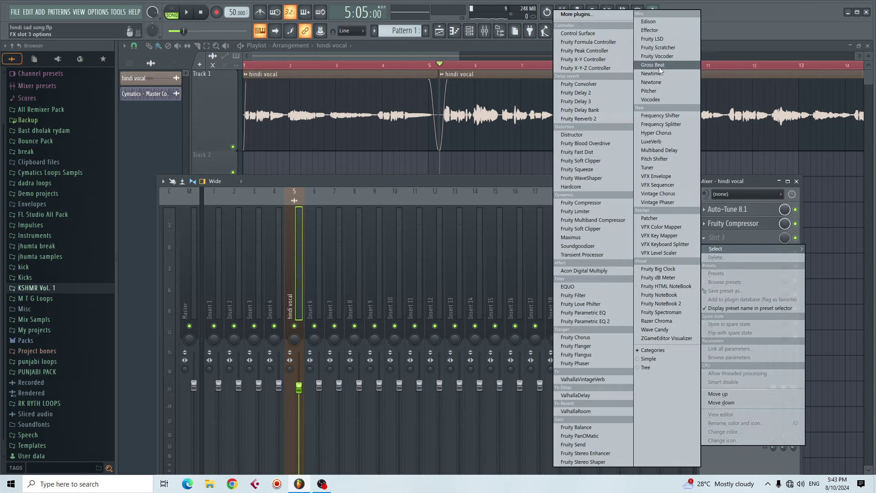
pyautogui.click(611, 16)
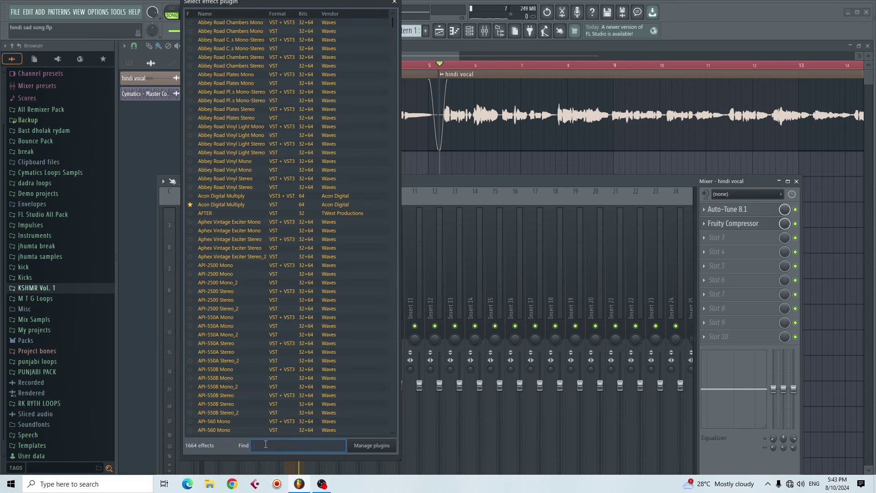
pyautogui.write('cla')
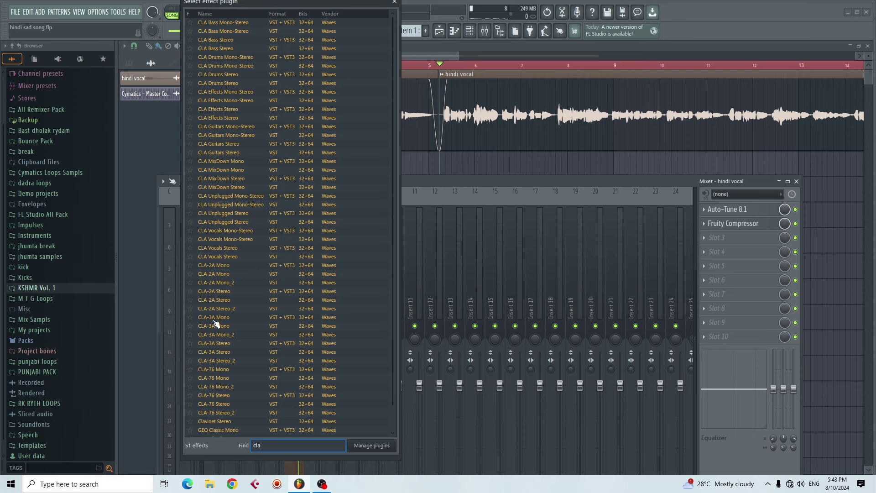
pyautogui.doubleClick(214, 318)
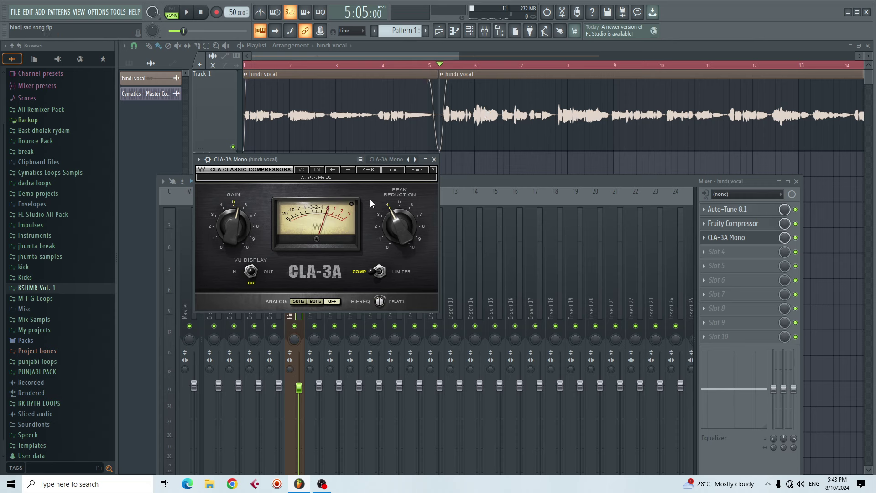
# Set CLA-3A's peak reduction to 4.94 during playback and compare the vocal with the plugin bypassed and enabled
pyautogui.press('space')
pyautogui.moveTo(396, 229); pyautogui.dragTo(396, 218)
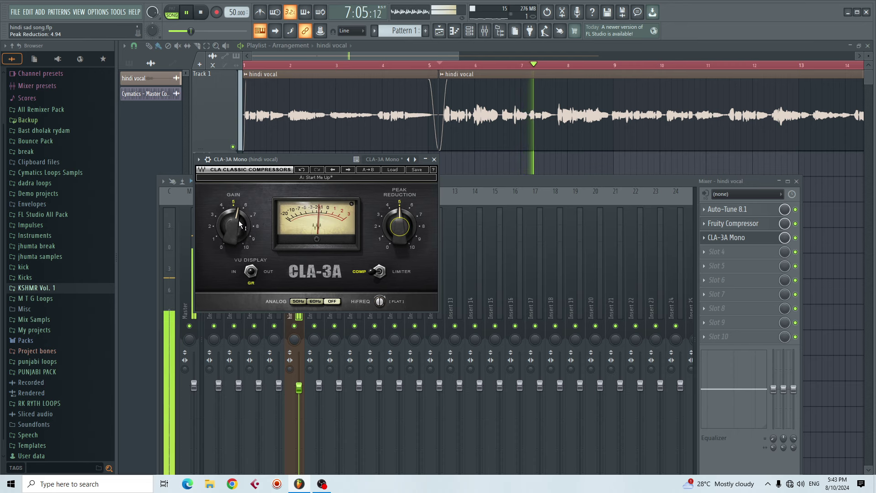
pyautogui.click(796, 238)
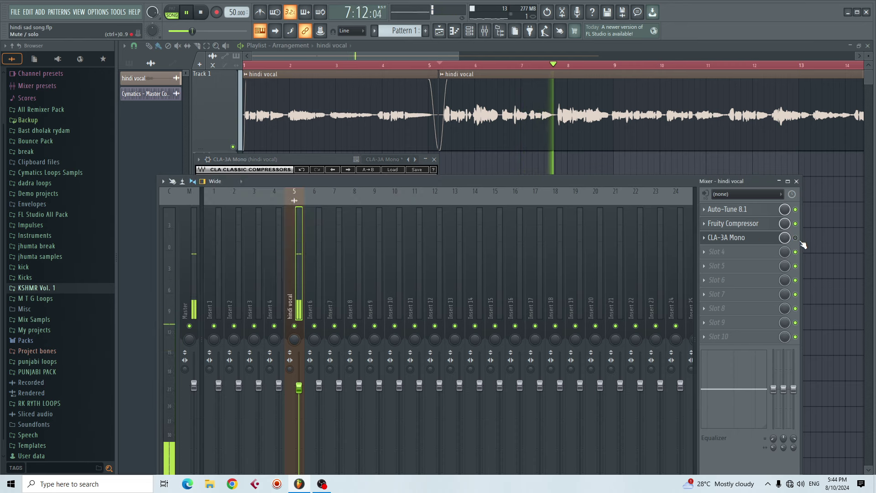
pyautogui.click(795, 238)
# Set CLA-3A's gain to 5.61 during playback, then stop the vocal and close the plugin window
pyautogui.click(747, 238)
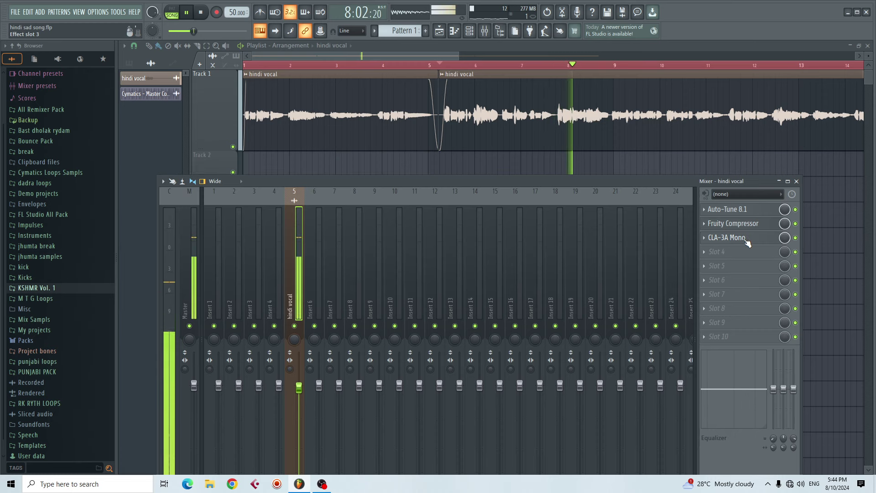
pyautogui.moveTo(233, 236); pyautogui.dragTo(234, 231)
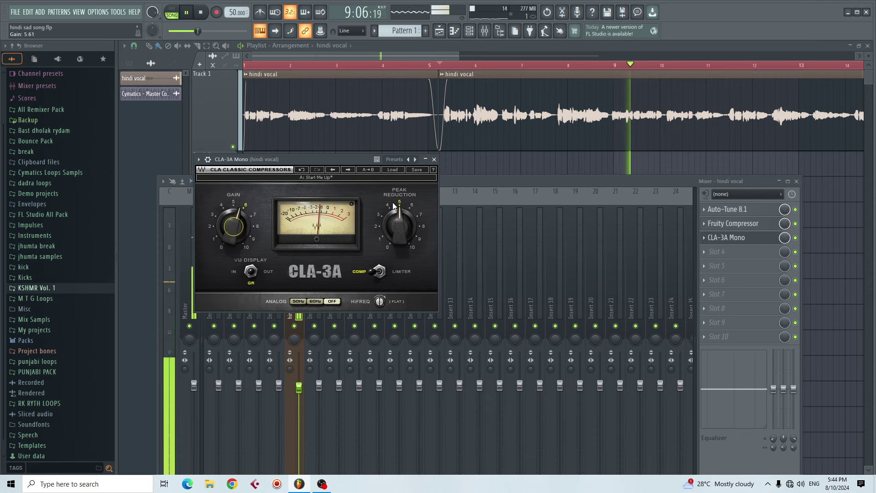
pyautogui.press('space')
pyautogui.click(435, 160)
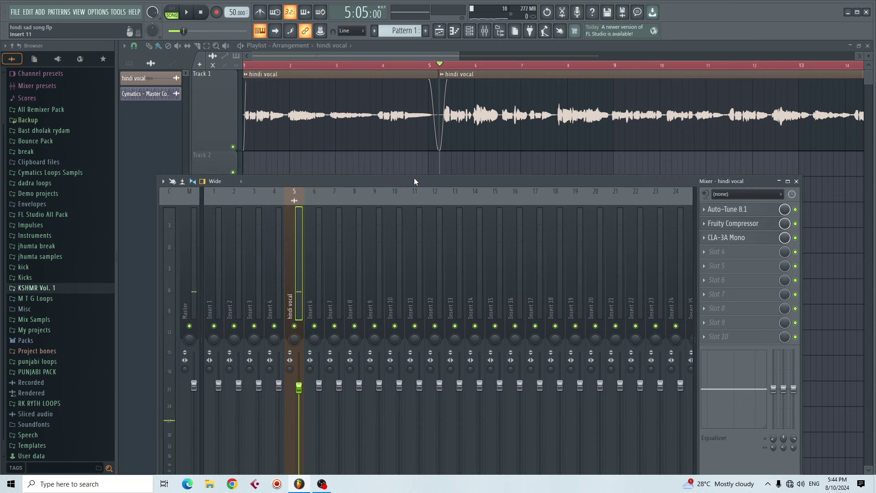
# Load Fruity Parametric EQ 2 into slot 4 of the vocal's mixer track, then enlarge and reposition its window
pyautogui.moveTo(404, 182); pyautogui.dragTo(385, 160)
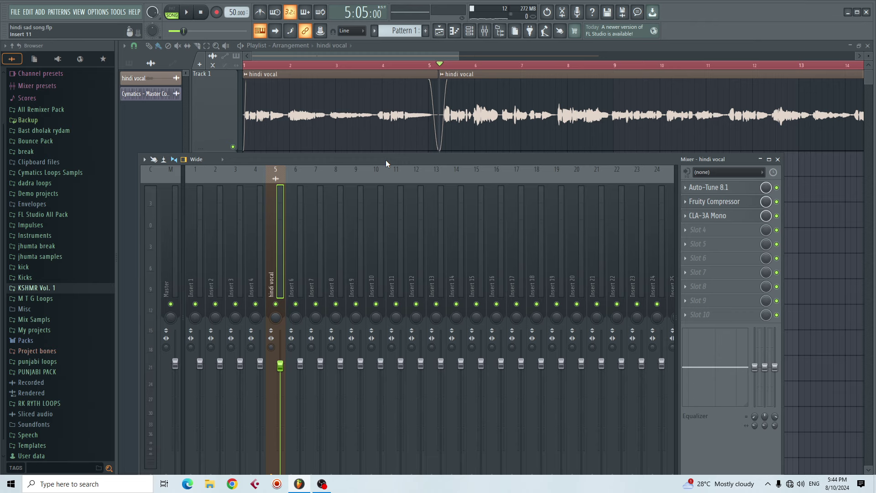
pyautogui.click(688, 233)
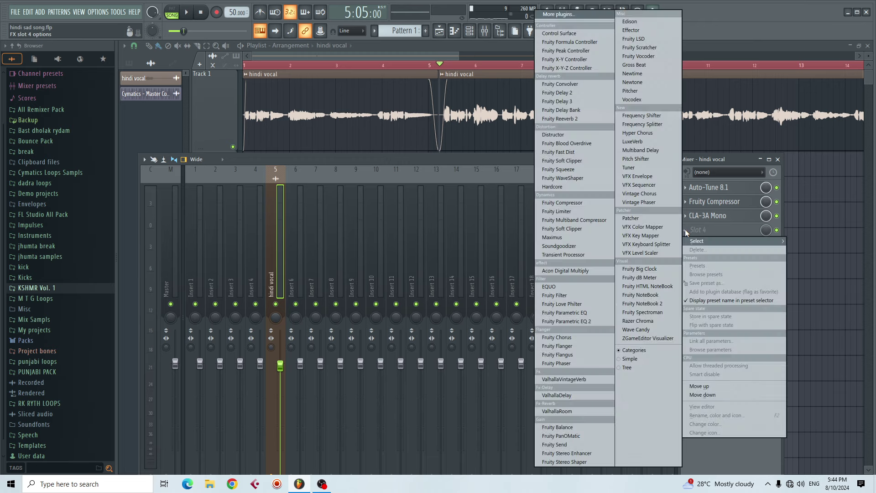
pyautogui.click(571, 321)
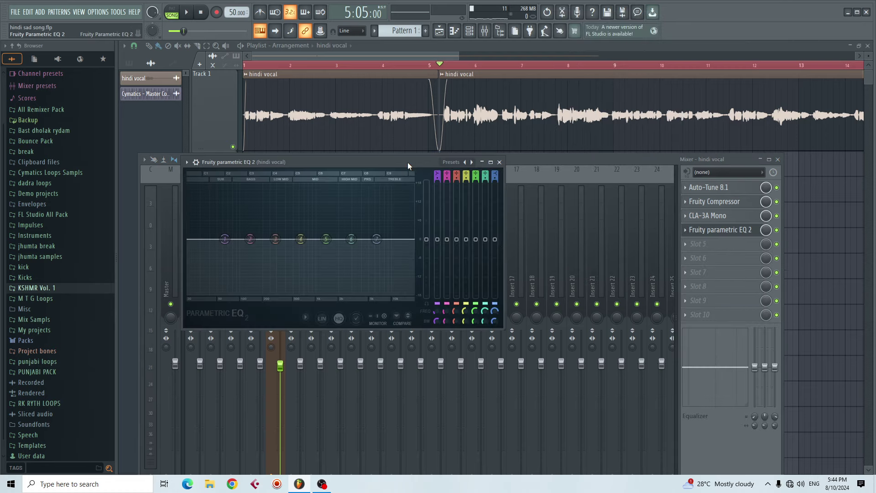
pyautogui.moveTo(392, 160); pyautogui.dragTo(436, 123)
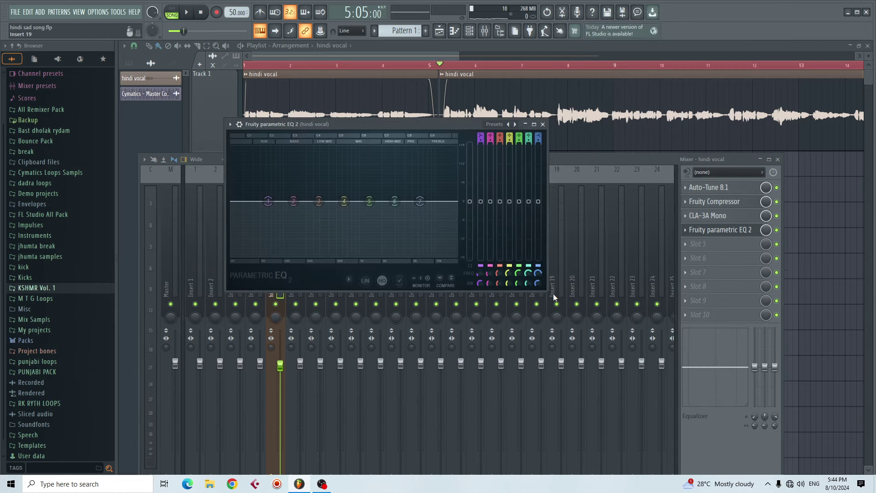
pyautogui.moveTo(547, 291); pyautogui.dragTo(772, 385)
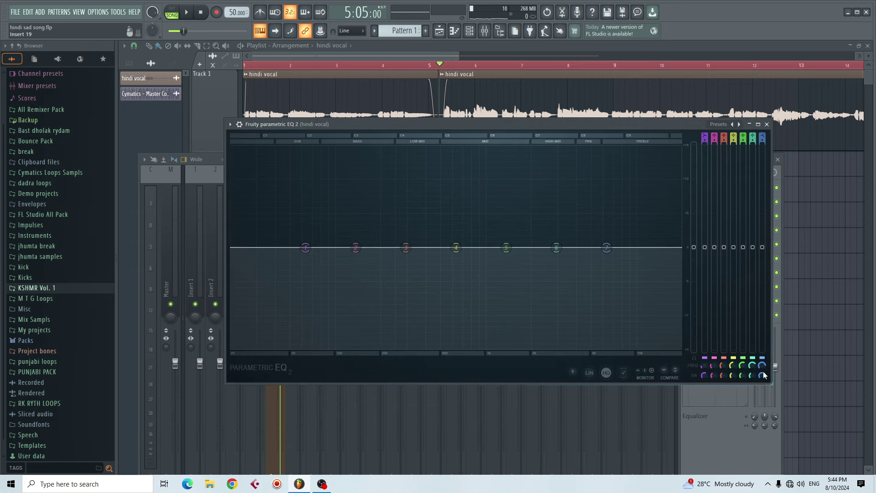
pyautogui.moveTo(346, 118); pyautogui.dragTo(325, 120)
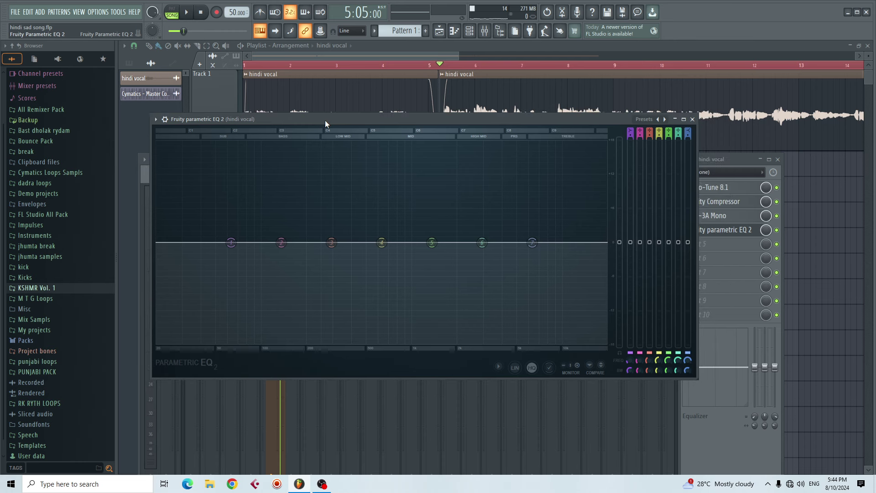
pyautogui.moveTo(325, 120); pyautogui.dragTo(325, 112)
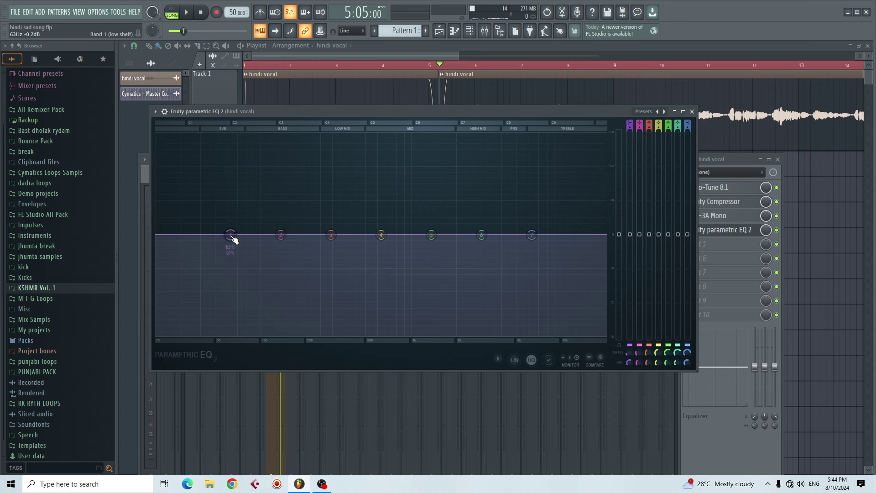
# Make EQ band 1 a high-pass filter with Steep 6 order and set its frequency to 69 Hz
pyautogui.rightClick(231, 235)
pyautogui.moveTo(254, 261)
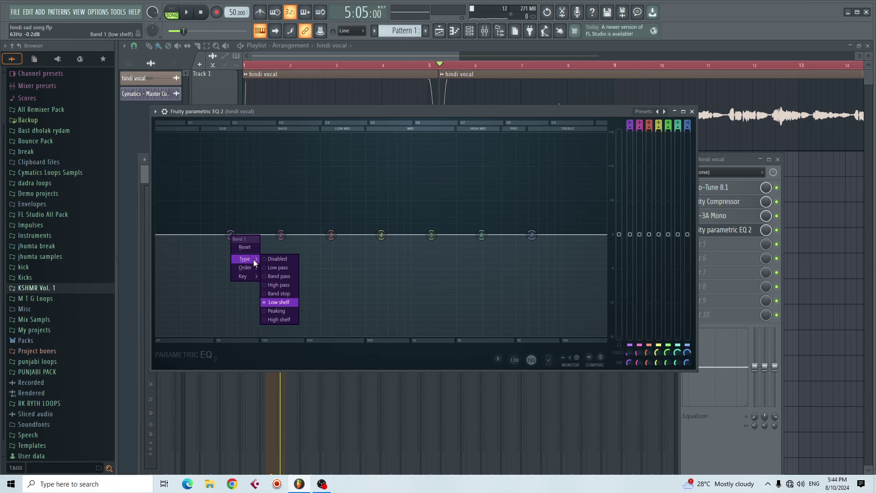
pyautogui.click(270, 286)
pyautogui.rightClick(230, 234)
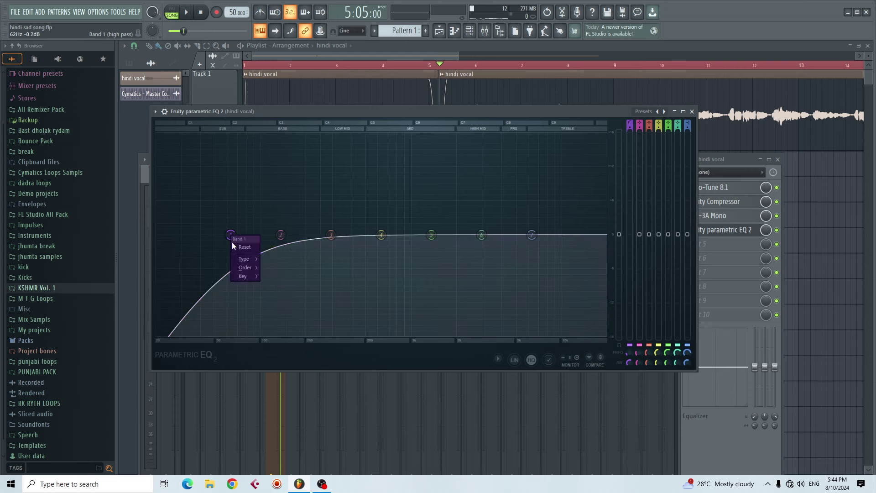
pyautogui.moveTo(245, 267)
pyautogui.click(276, 277)
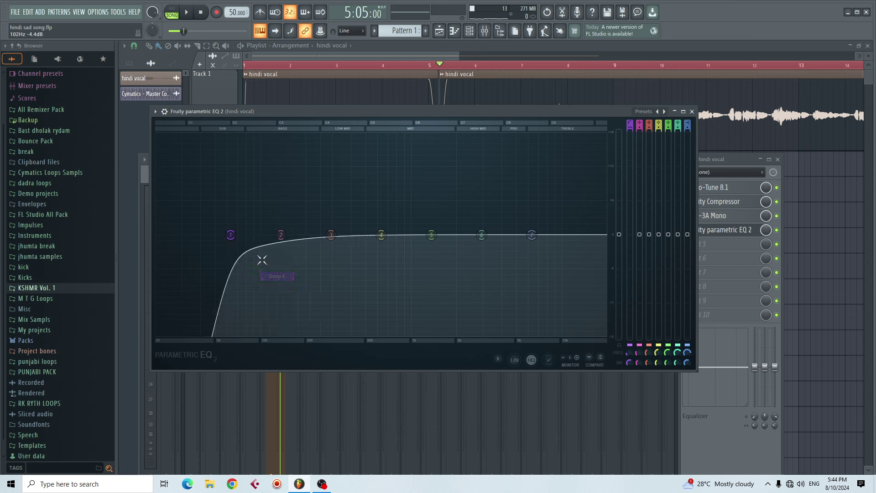
pyautogui.moveTo(230, 235); pyautogui.dragTo(236, 235)
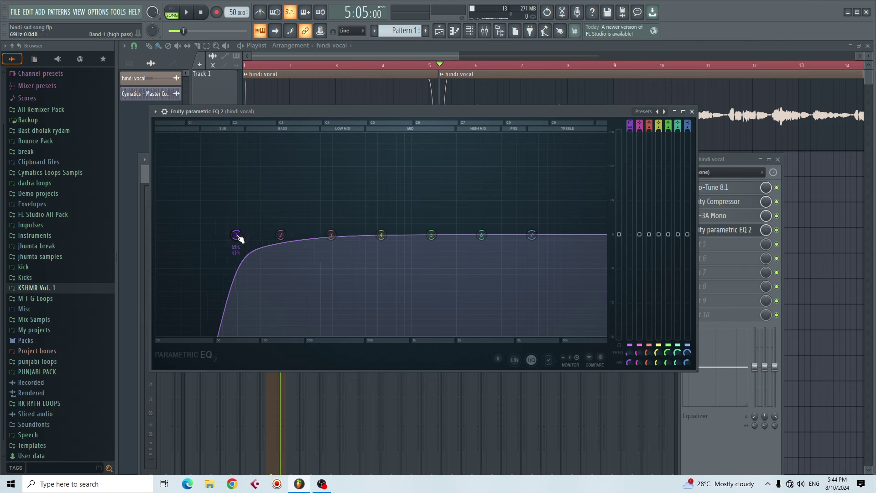
# Load the EQ's "40Hz + 18kHz cut" preset and play the vocal with band 1's cutoff lowered to about 20 Hz
pyautogui.click(644, 111)
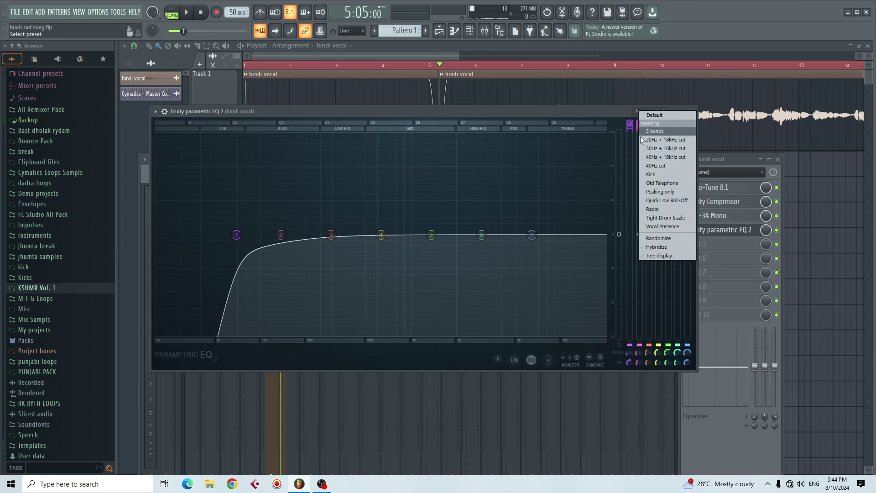
pyautogui.click(662, 157)
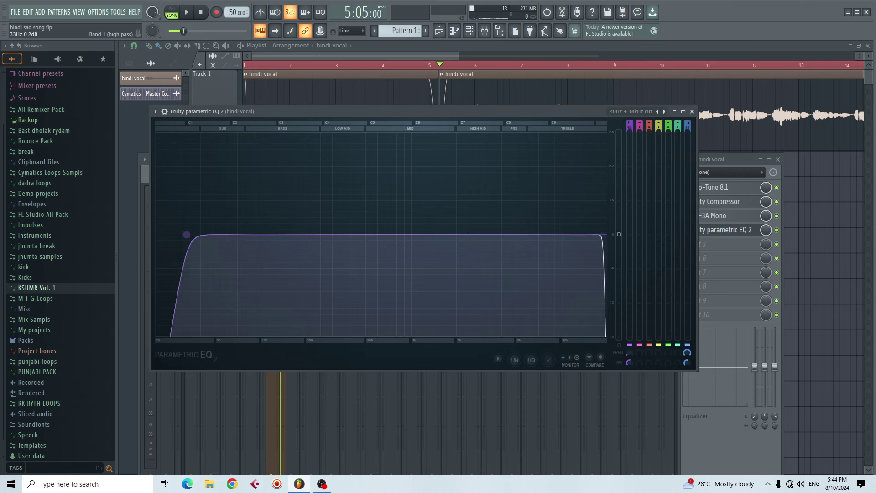
pyautogui.moveTo(187, 235)
pyautogui.mouseDown()
pyautogui.moveTo(288, 234)
pyautogui.moveTo(173, 240)
pyautogui.moveTo(185, 244)
pyautogui.mouseUp()
pyautogui.press('space')
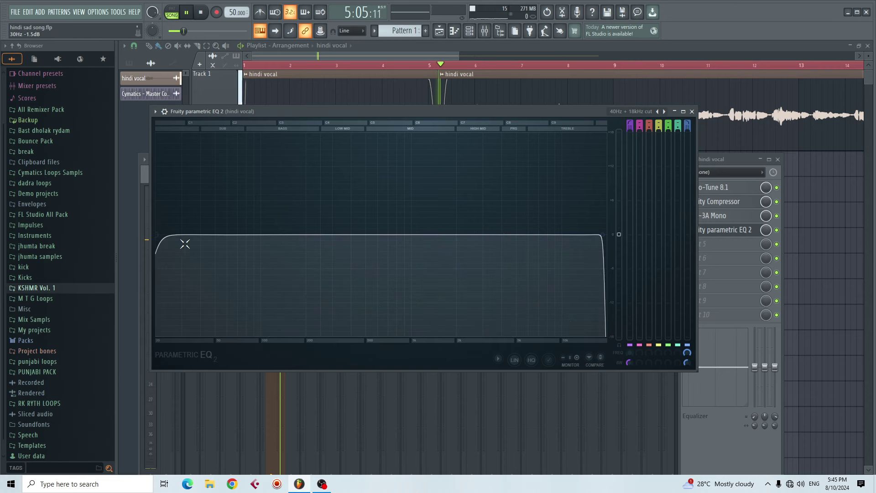
pyautogui.press('space')
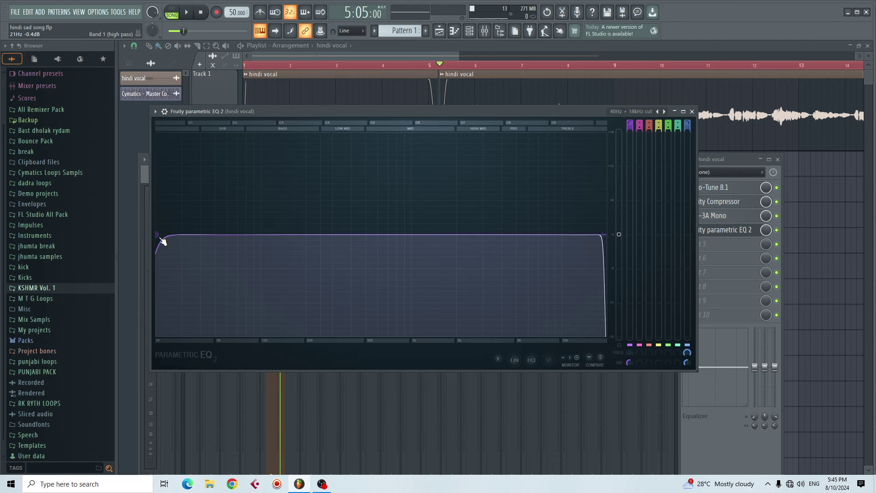
# Raise band 1's high-pass cutoff to about 181 Hz and play the vocal
pyautogui.moveTo(158, 236); pyautogui.dragTo(299, 235)
pyautogui.press('space')
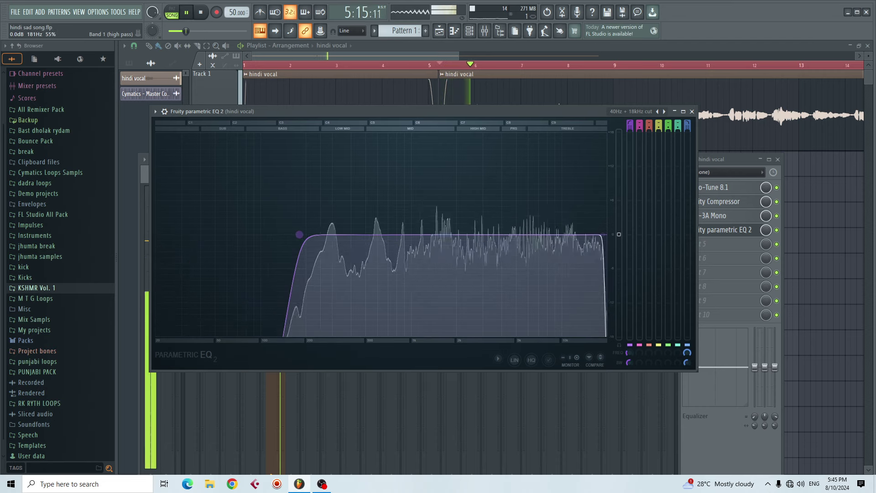
pyautogui.press('space')
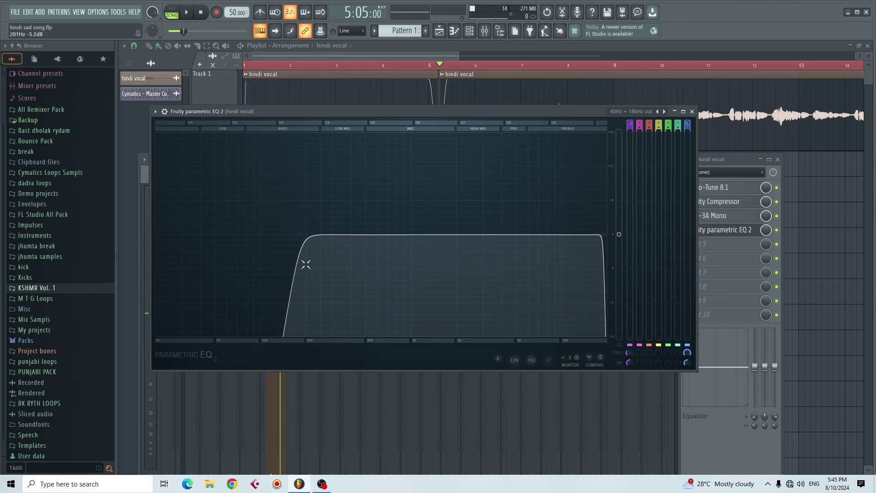
# Switch band 1 to low pass to play only the vocal's low frequencies, then return it to high pass
pyautogui.rightClick(300, 235)
pyautogui.moveTo(321, 262)
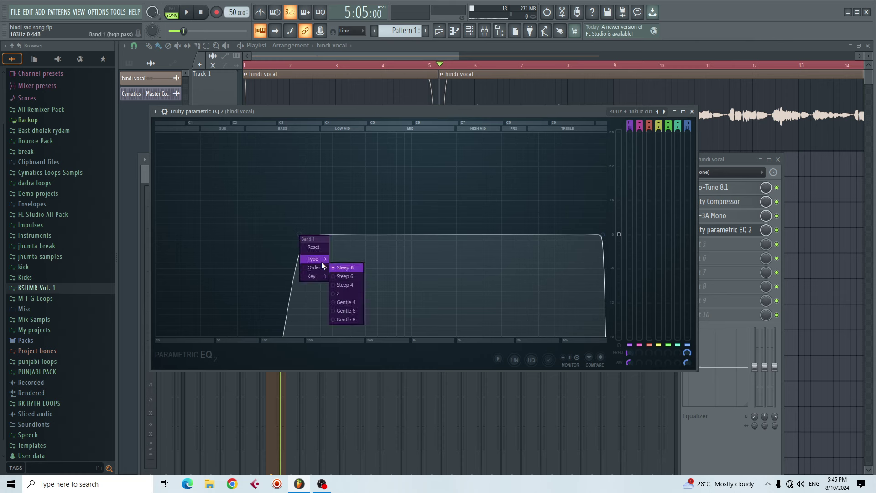
pyautogui.click(341, 270)
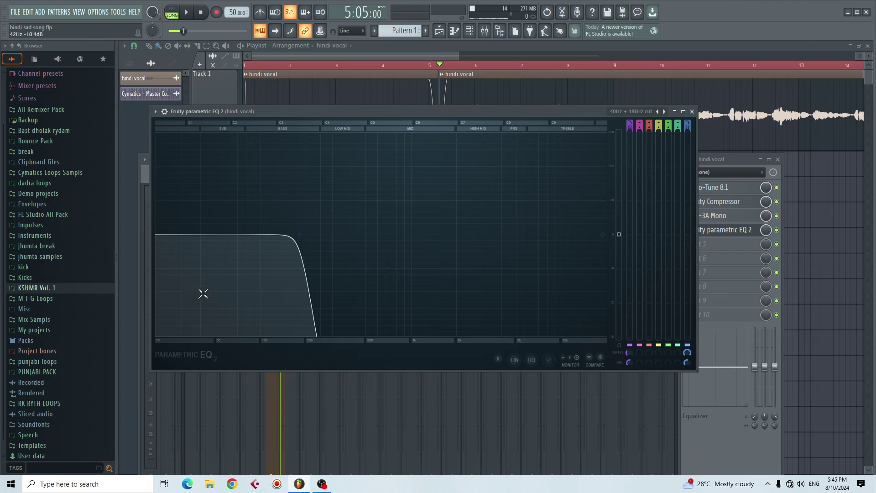
pyautogui.press('space')
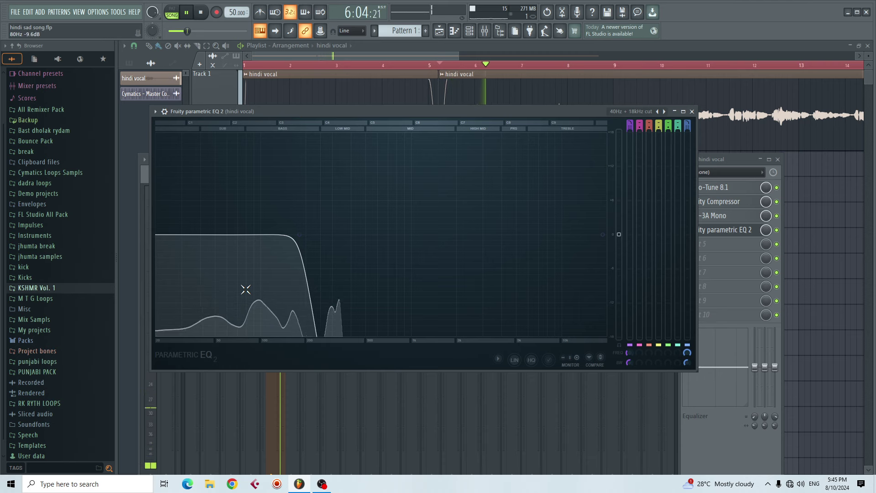
pyautogui.press('space')
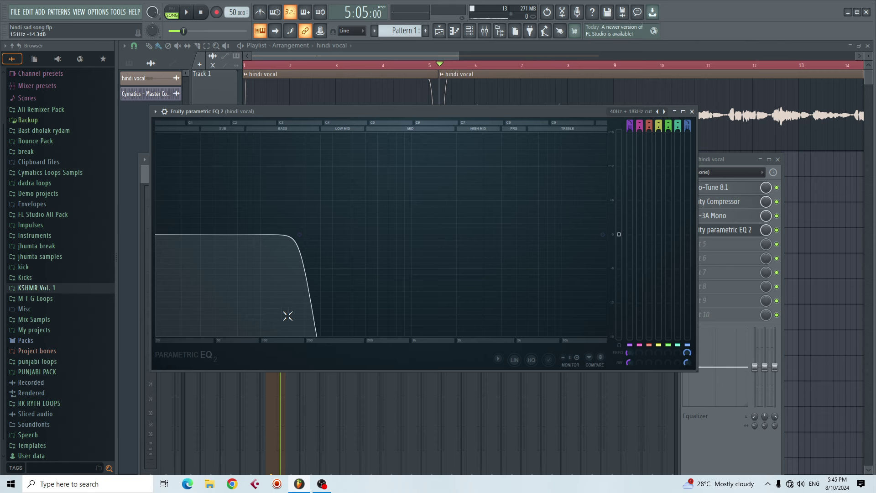
pyautogui.rightClick(295, 235)
pyautogui.moveTo(311, 258)
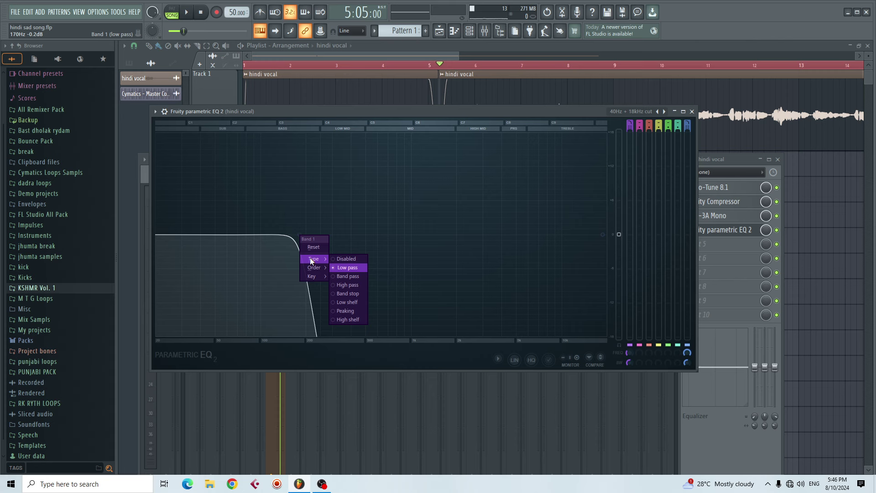
pyautogui.click(334, 285)
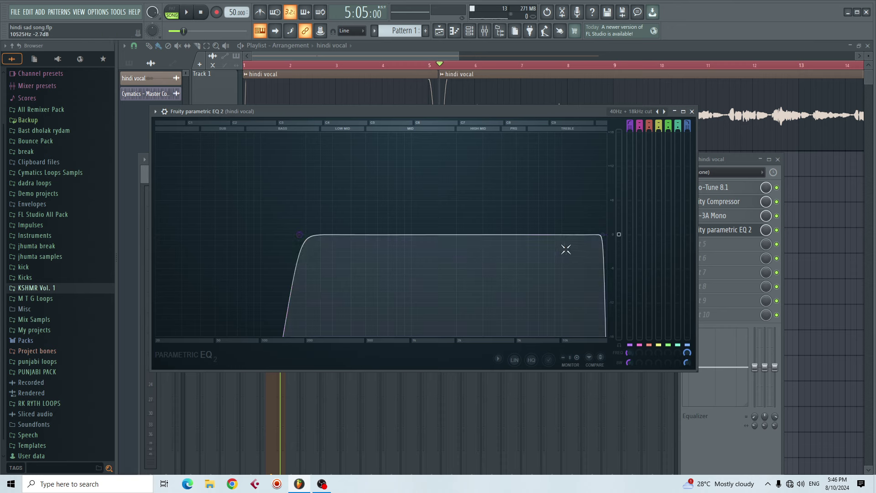
# Lower the EQ's high-end cutoff slightly below 18 kHz, play the vocal, and close the EQ window
pyautogui.moveTo(604, 235); pyautogui.dragTo(592, 235)
pyautogui.press('space')
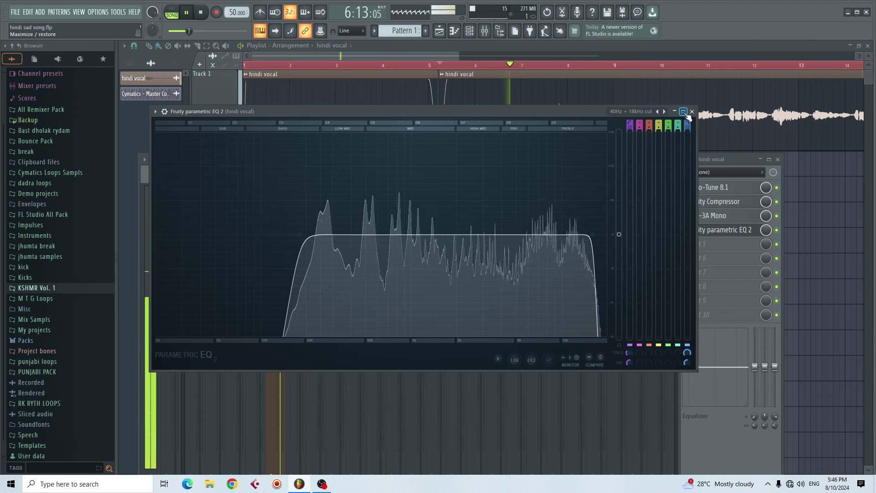
pyautogui.press('space')
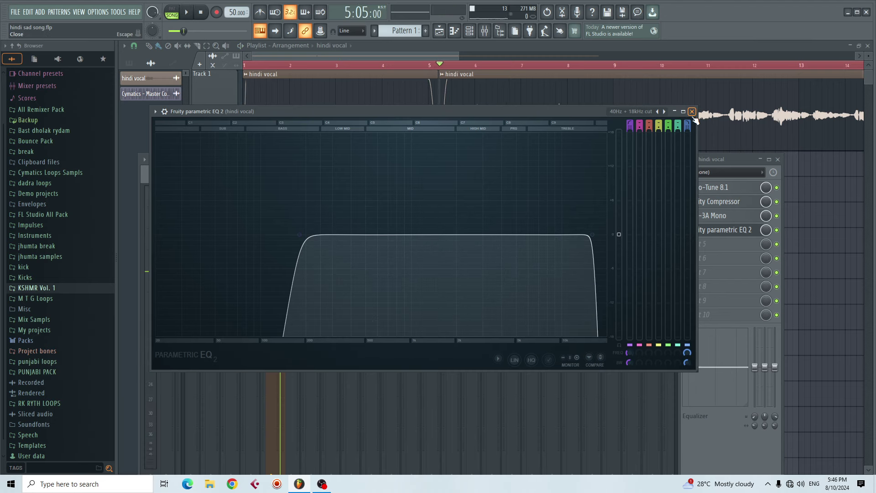
pyautogui.click(693, 113)
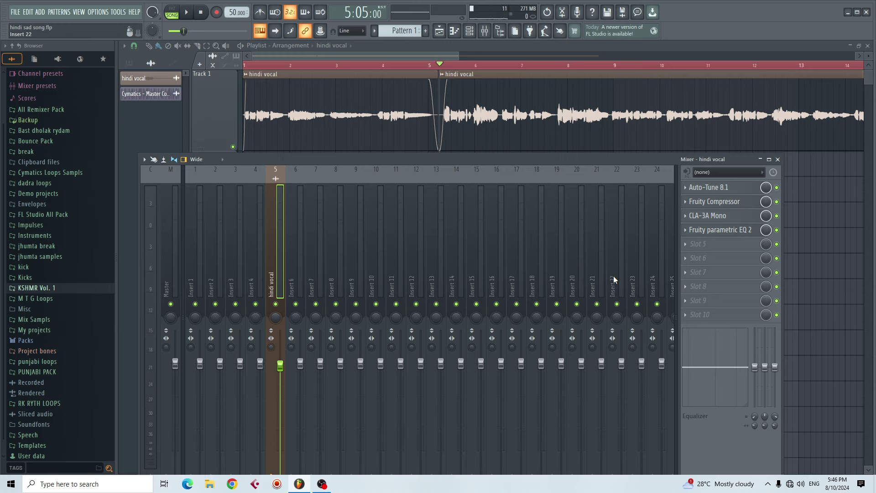
# Find and load the Waves DeEsser Mono plugin into slot 5 of the hindi vocal mixer track
pyautogui.click(694, 245)
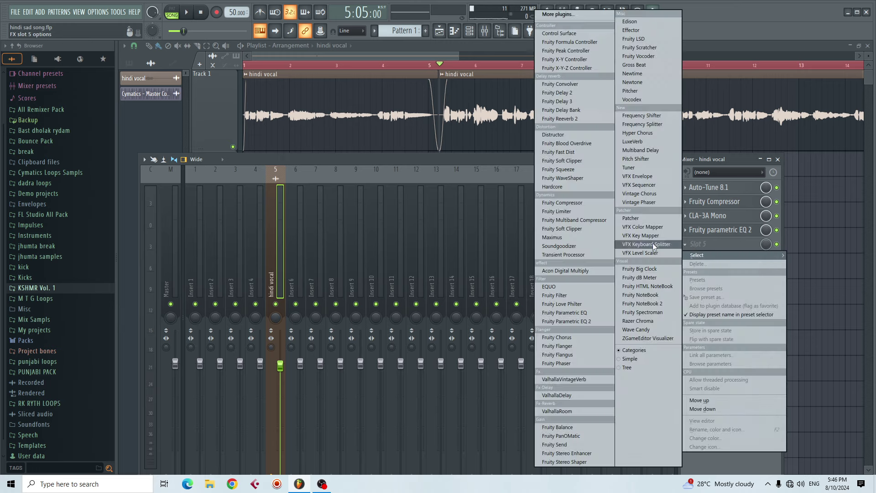
pyautogui.click(546, 14)
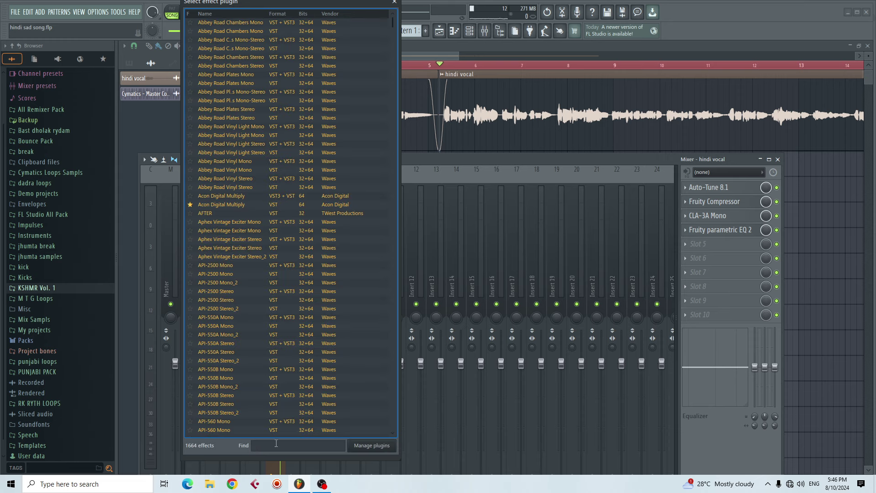
pyautogui.write('de')
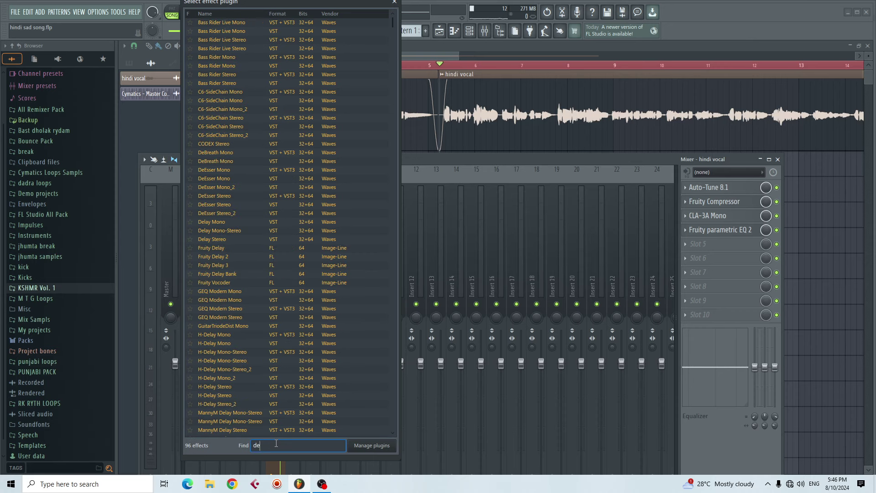
pyautogui.click(215, 173)
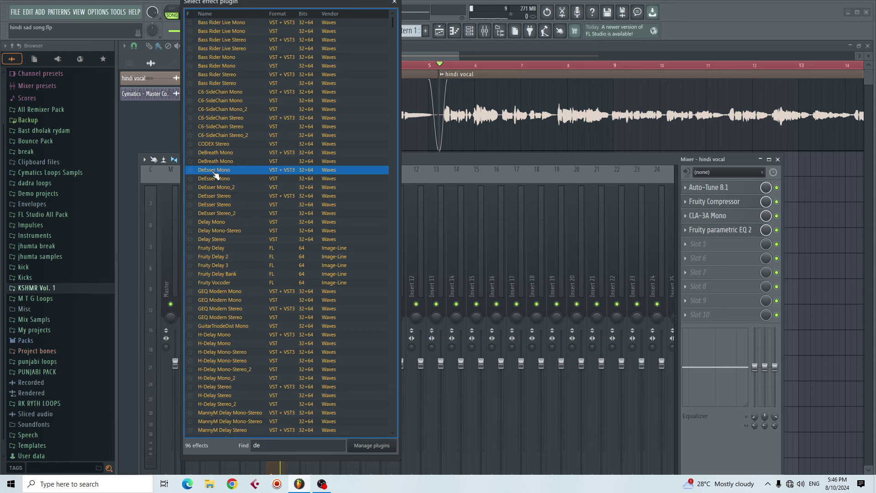
pyautogui.doubleClick(215, 171)
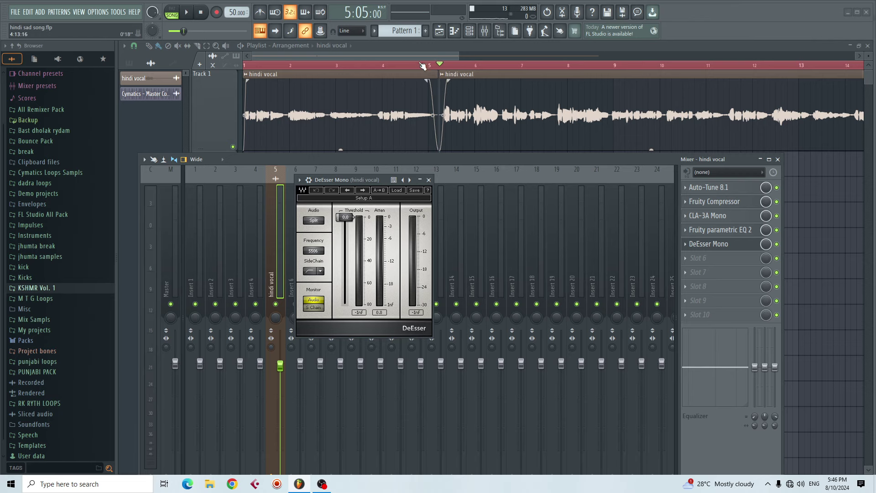
# Play the start of the second vocal clip with the DeEsser at its default settings
pyautogui.moveTo(427, 55)
pyautogui.mouseDown()
pyautogui.moveTo(470, 56)
pyautogui.moveTo(431, 58)
pyautogui.mouseUp()
pyautogui.press('space')
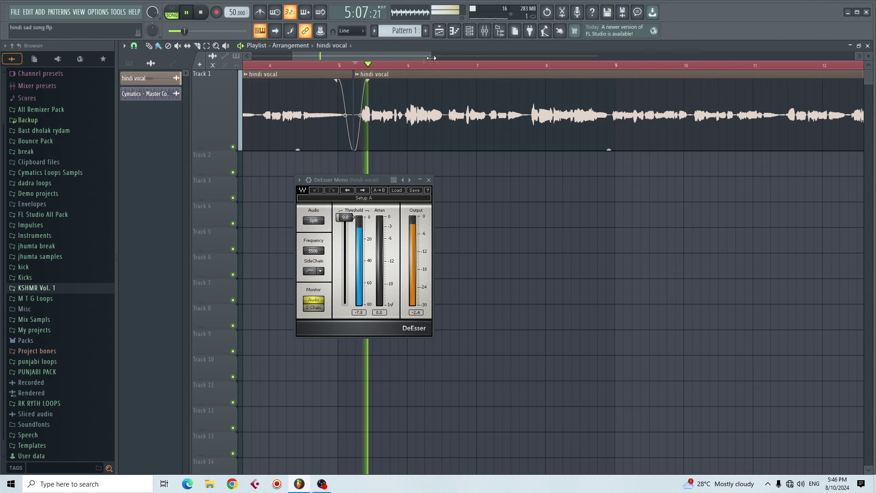
pyautogui.press('space')
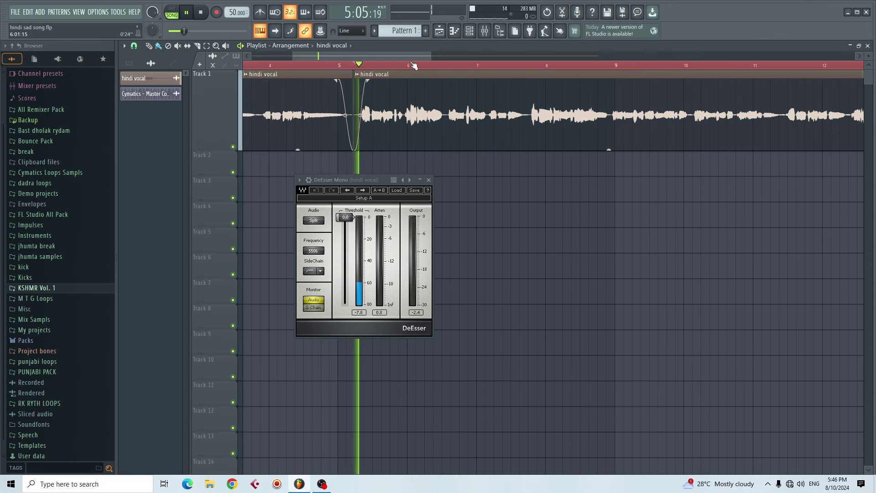
pyautogui.press('space')
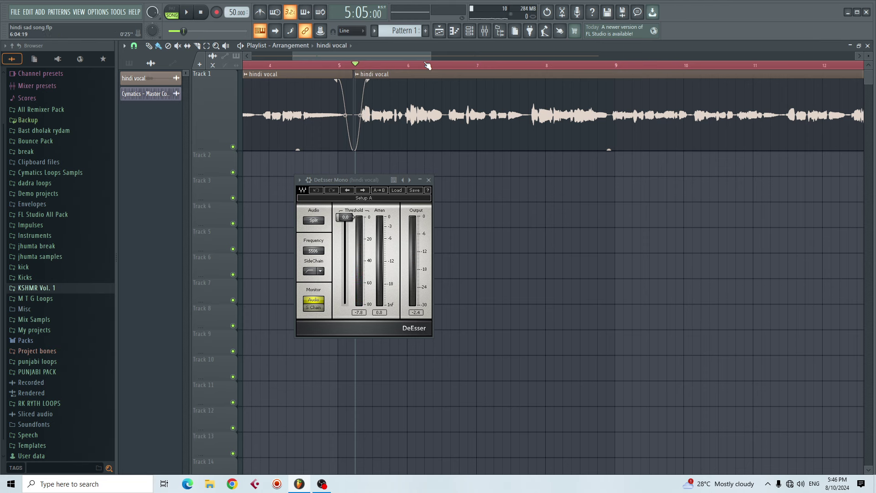
pyautogui.moveTo(429, 56); pyautogui.dragTo(380, 56)
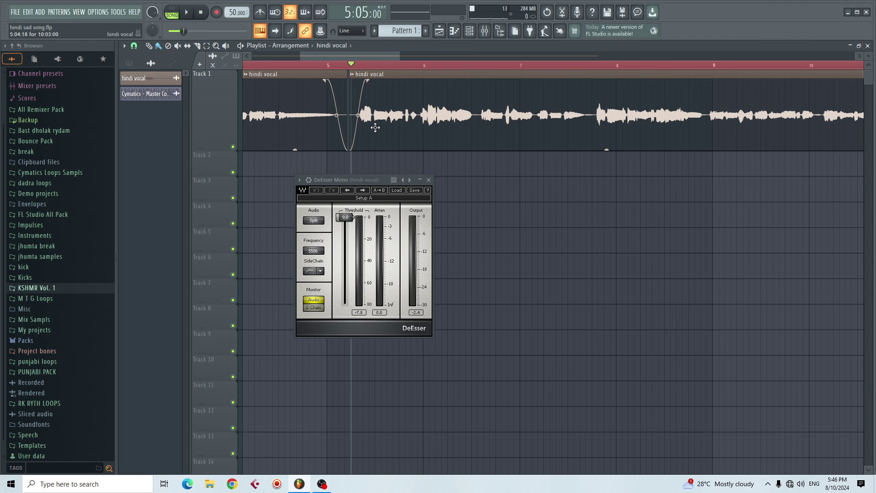
pyautogui.moveTo(362, 183); pyautogui.dragTo(347, 176)
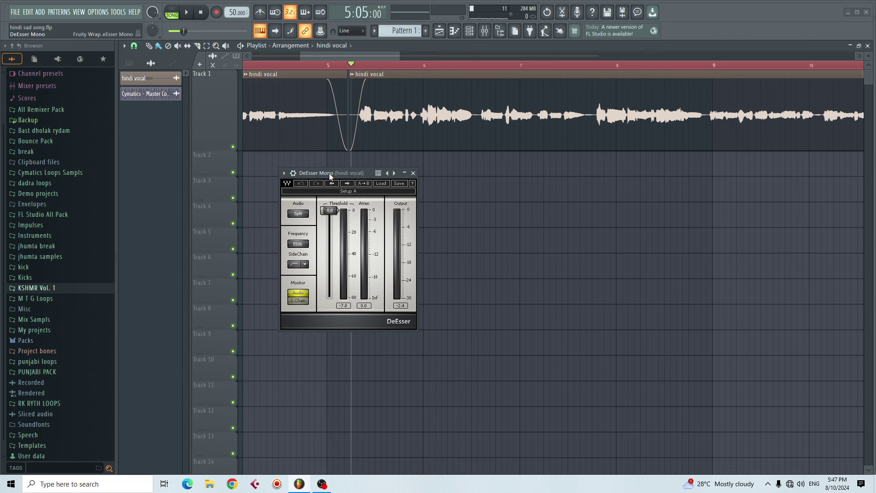
# Set the DeEsser's sidechain filter to HighPass and its frequency to 4219 Hz
pyautogui.click(329, 210)
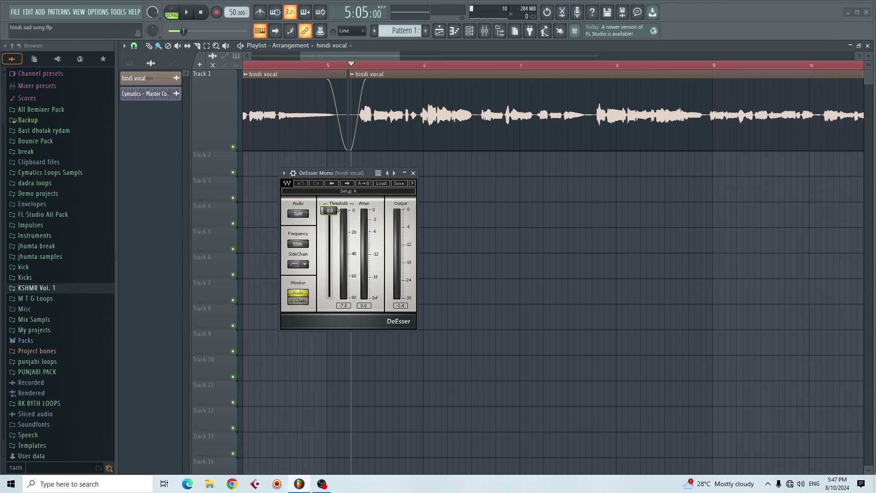
pyautogui.click(305, 265)
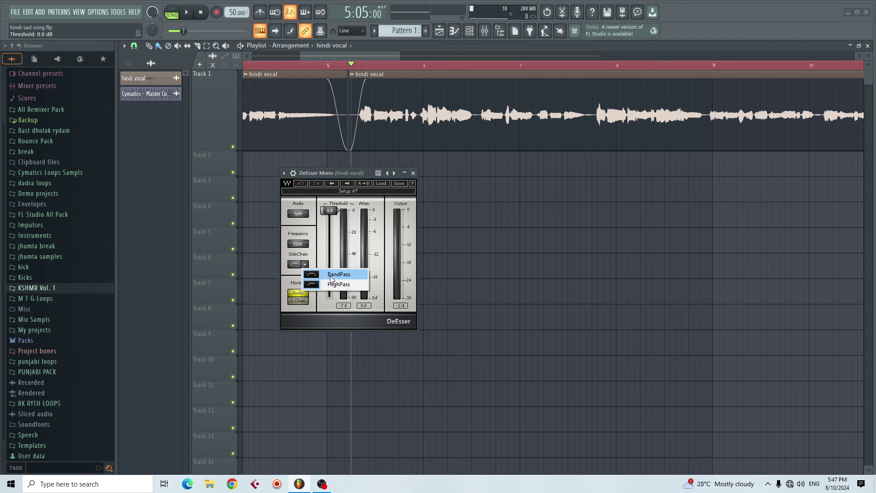
pyautogui.click(323, 287)
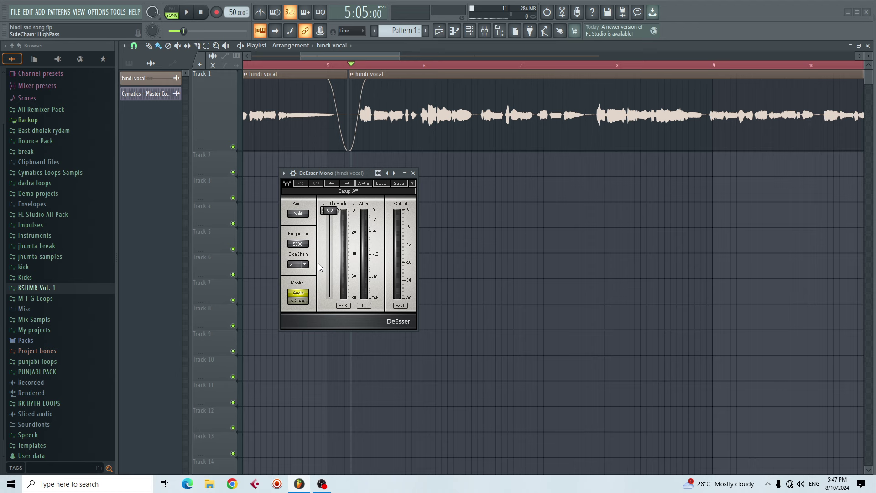
pyautogui.moveTo(298, 245); pyautogui.dragTo(277, 256)
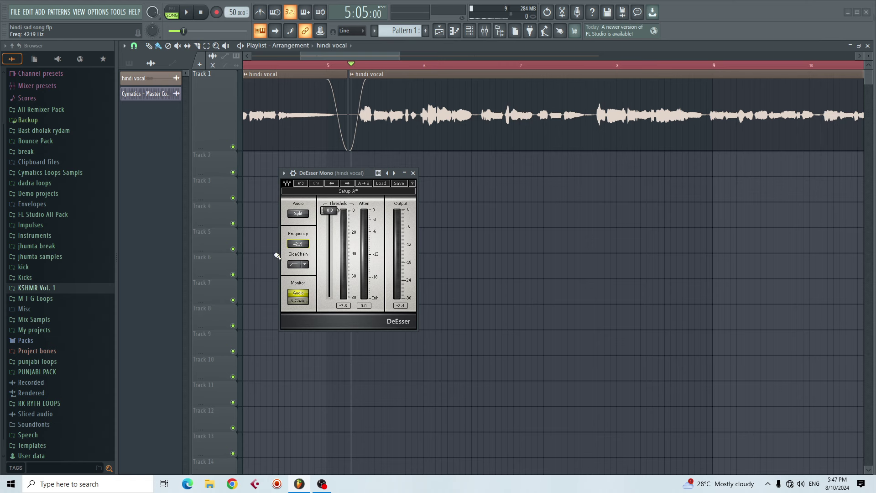
pyautogui.click(299, 214)
pyautogui.click(299, 214)
# Lower the DeEsser's threshold to about -26 dB and replay the start of the second vocal clip several times
pyautogui.press('space')
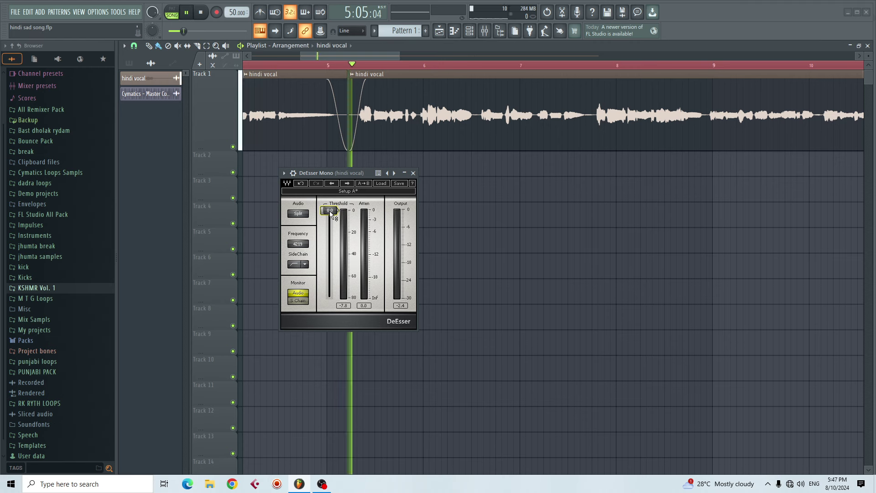
pyautogui.moveTo(330, 214); pyautogui.dragTo(333, 241)
pyautogui.press('space')
pyautogui.press('space')
pyautogui.press('space')
pyautogui.press('space')
pyautogui.press('space')
pyautogui.press('space')
pyautogui.press('space')
pyautogui.press('space')
pyautogui.press('space')
pyautogui.press('space')
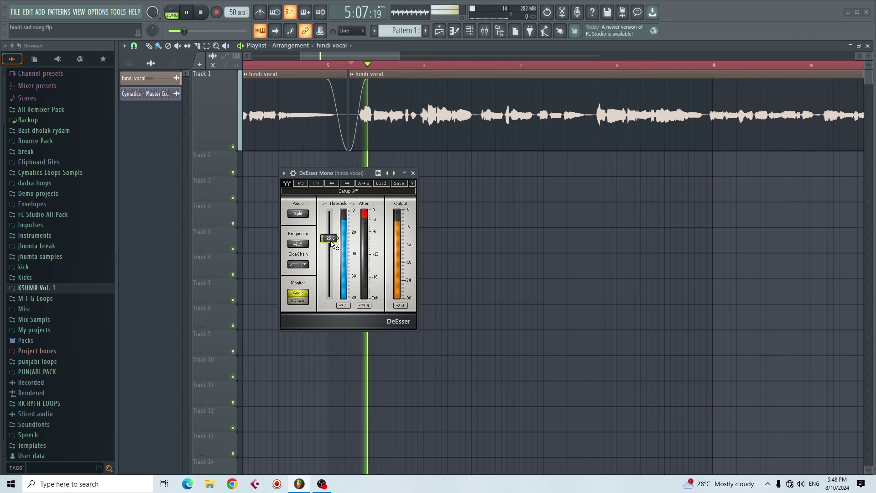
pyautogui.press('space')
pyautogui.press('space')
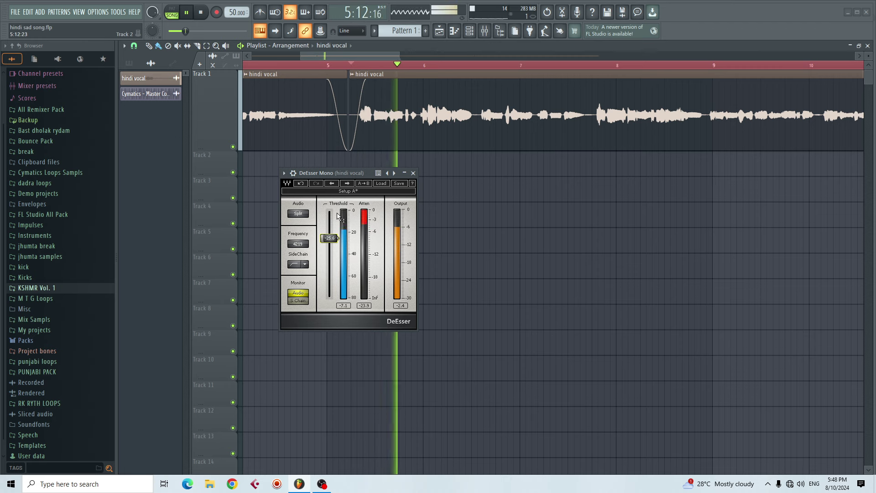
pyautogui.press('space')
pyautogui.press('space')
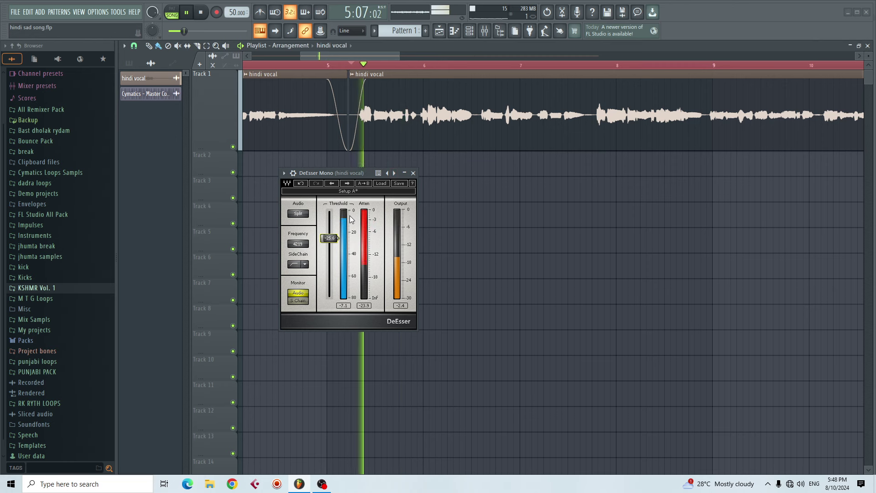
pyautogui.press('space')
# Lower the DeEsser's threshold to -34.7 dB, show the mixer, and play the vocal with the effect active and bypassed
pyautogui.moveTo(339, 239); pyautogui.dragTo(339, 247)
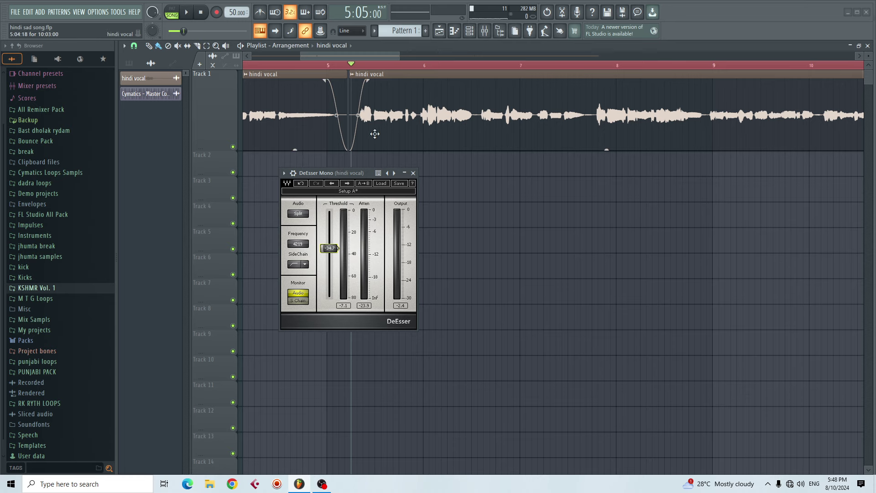
pyautogui.click(487, 31)
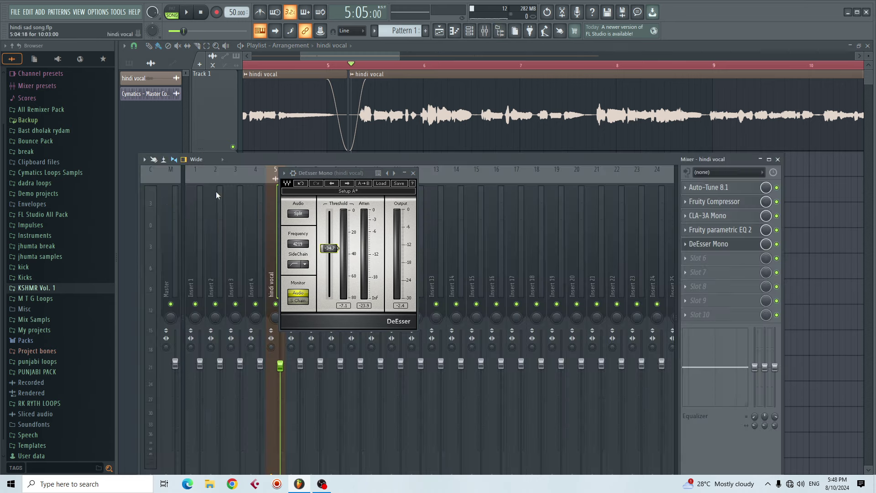
pyautogui.click(145, 157)
pyautogui.moveTo(146, 160)
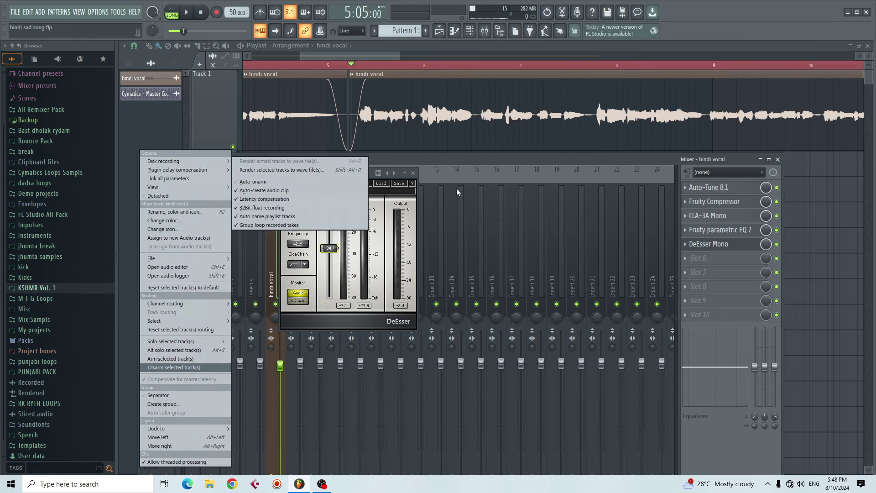
pyautogui.click(445, 160)
pyautogui.moveTo(345, 174); pyautogui.dragTo(339, 169)
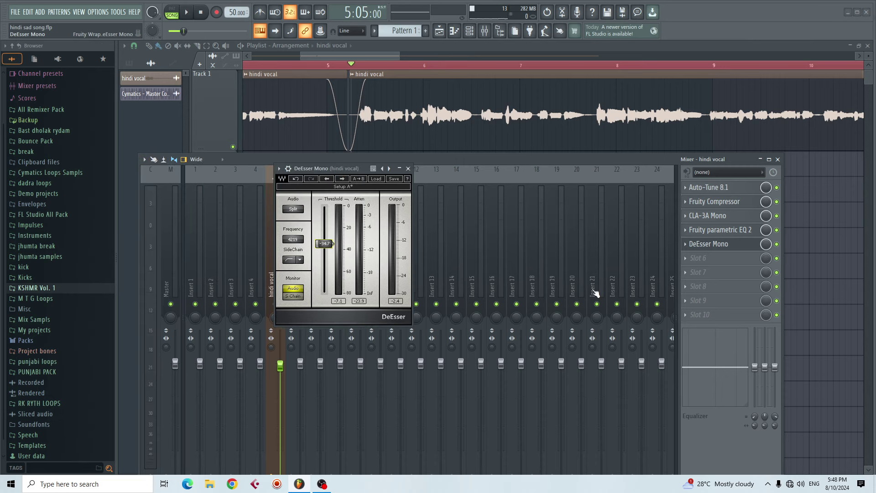
pyautogui.press('space')
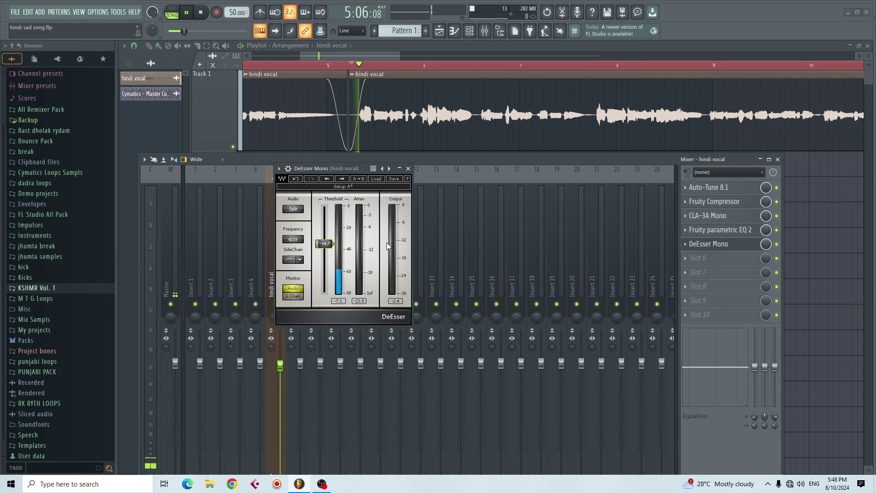
pyautogui.press('space')
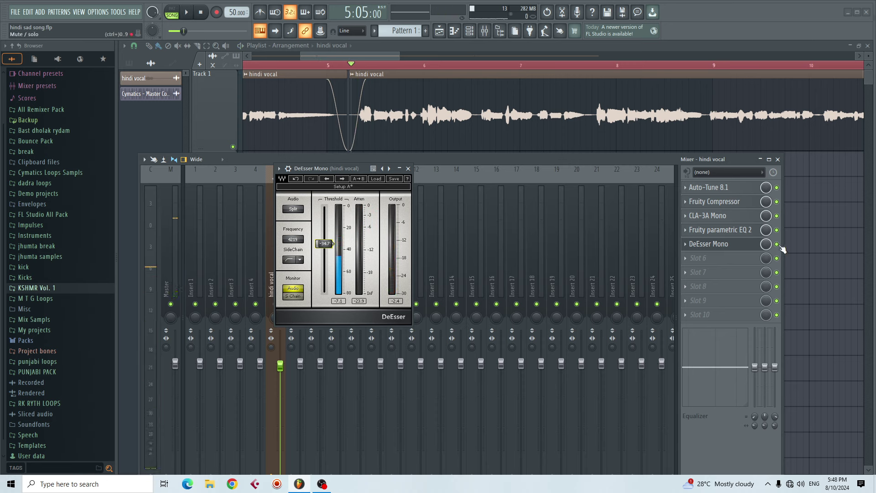
pyautogui.press('space')
pyautogui.click(777, 244)
pyautogui.press('space')
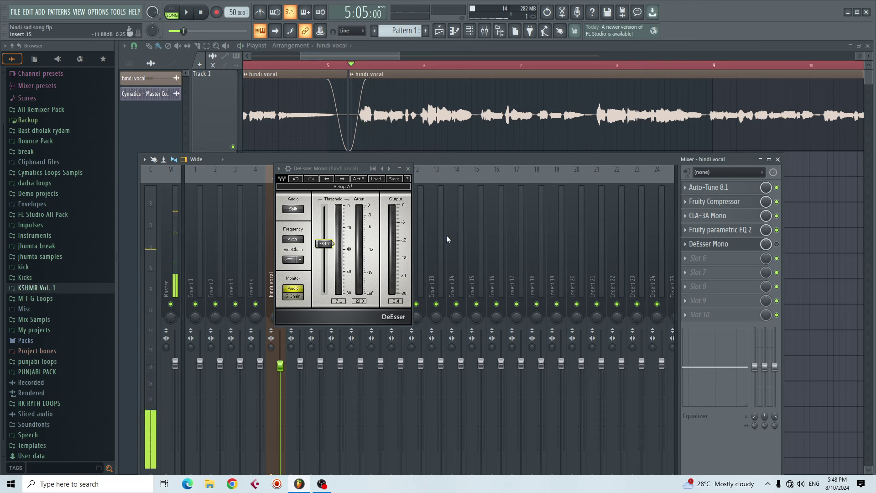
# Raise the DeEsser's threshold to about -24 dB, re-enable the effect, and compare the vocal with it bypassed and active
pyautogui.moveTo(327, 249); pyautogui.dragTo(328, 240)
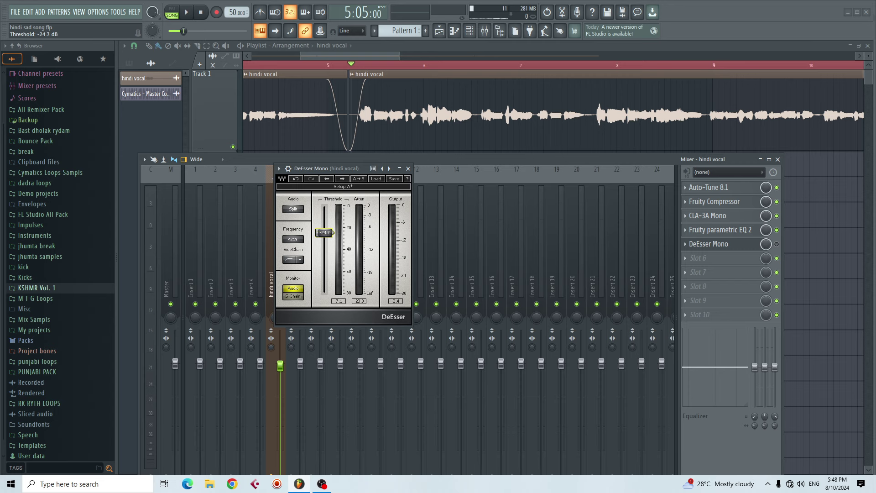
pyautogui.press('space')
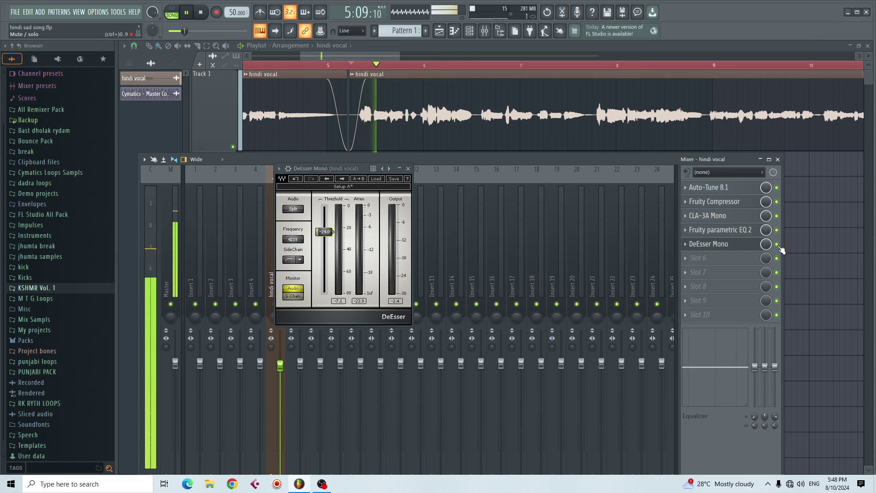
pyautogui.click(777, 244)
pyautogui.press('space')
pyautogui.press('space')
pyautogui.press('space')
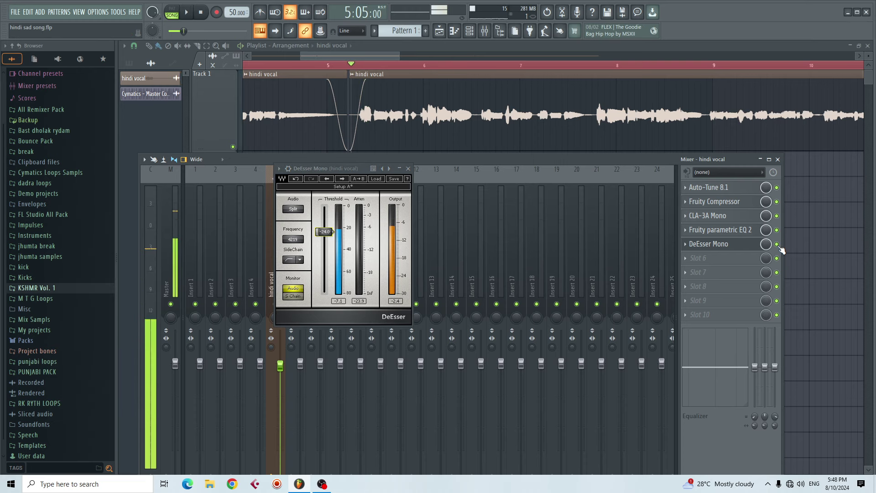
pyautogui.click(778, 245)
pyautogui.press('space')
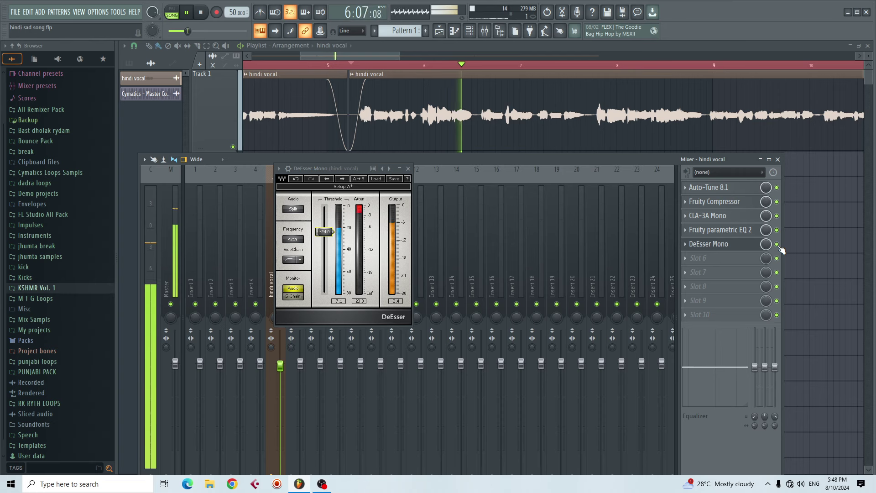
pyautogui.press('space')
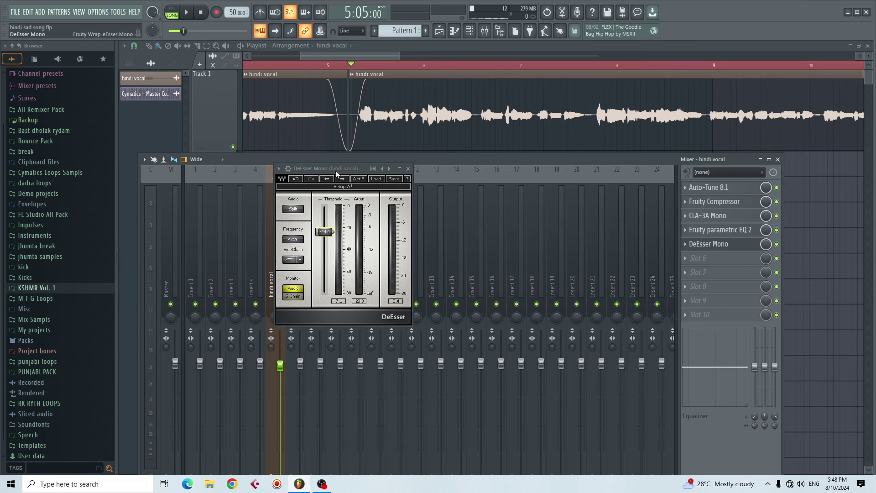
# Close the DeEsser window and play the vocal once with the effect bypassed and once with it enabled
pyautogui.click(408, 169)
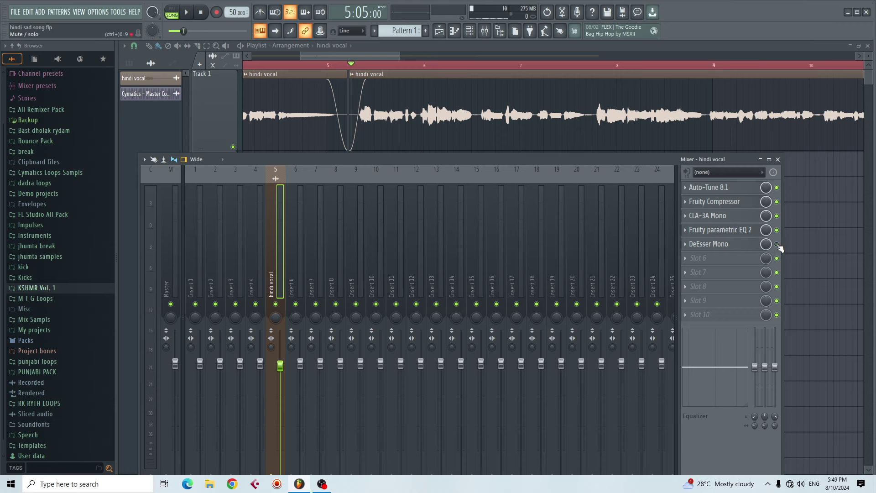
pyautogui.press('space')
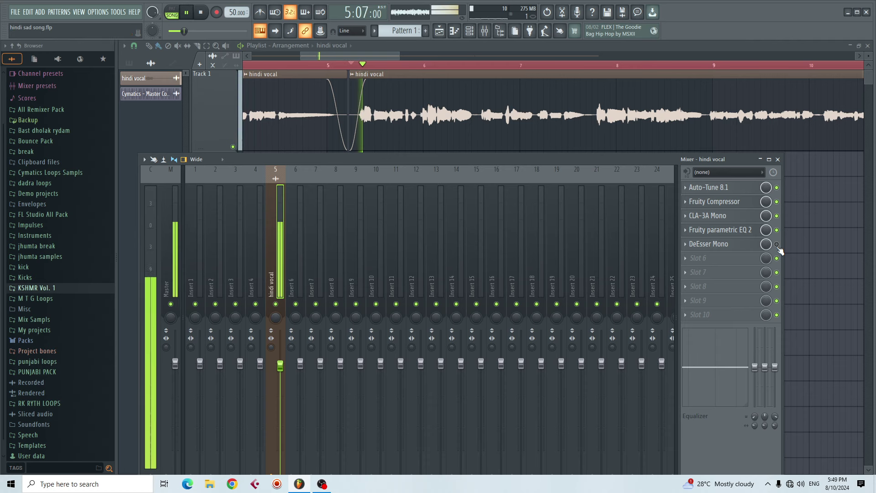
pyautogui.press('space')
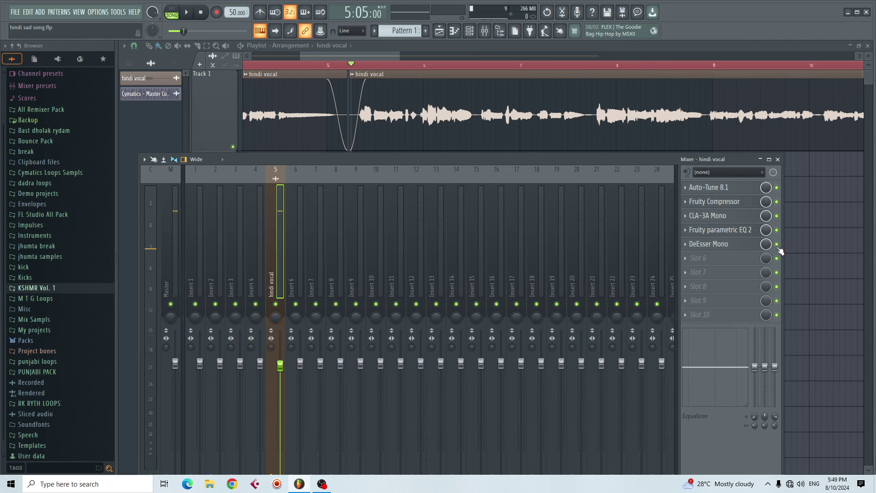
pyautogui.press('space')
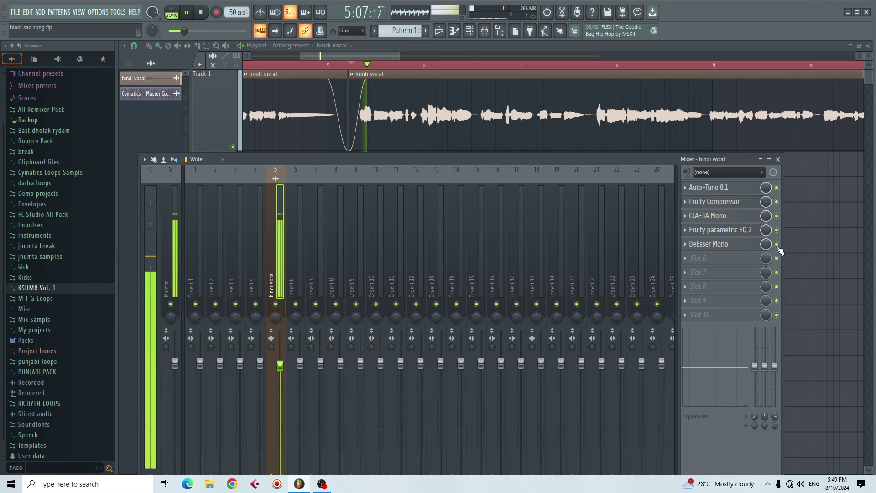
pyautogui.press('space')
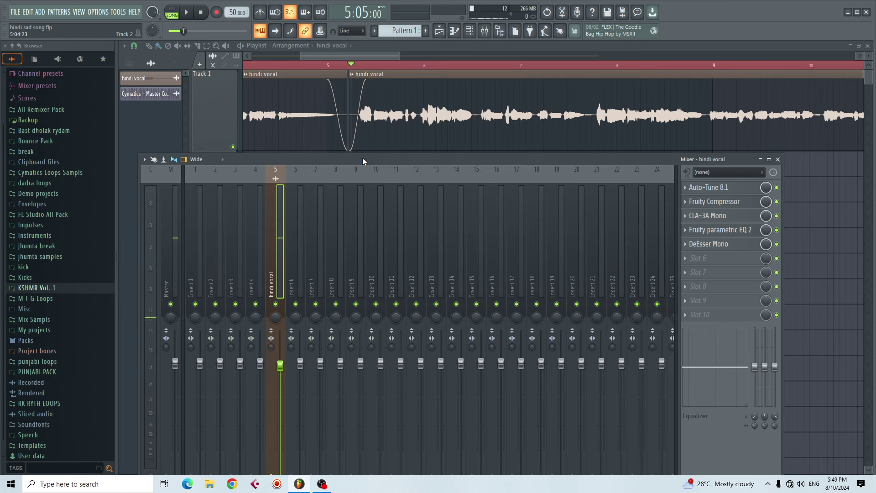
# Add the API-560 Mono equalizer to the sixth effect slot of the hindi vocal track
pyautogui.click(692, 262)
pyautogui.click(574, 14)
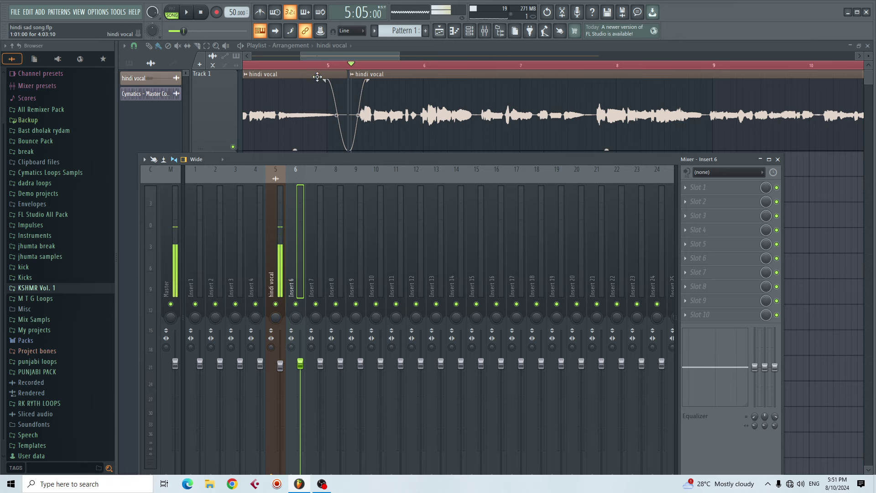
pyautogui.press('F9')
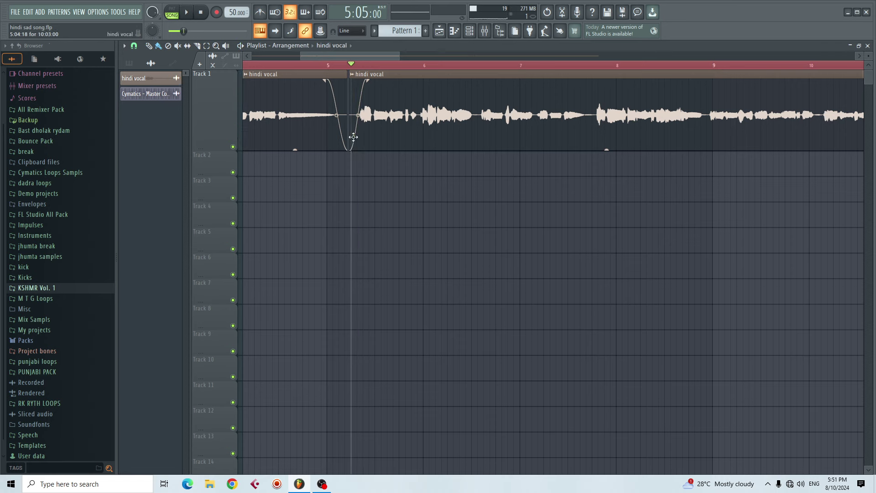
pyautogui.click(484, 30)
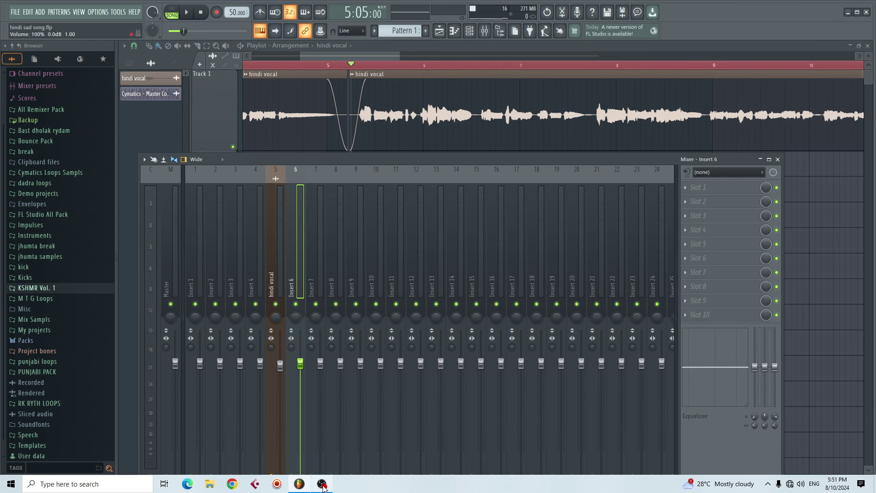
pyautogui.moveTo(327, 488)
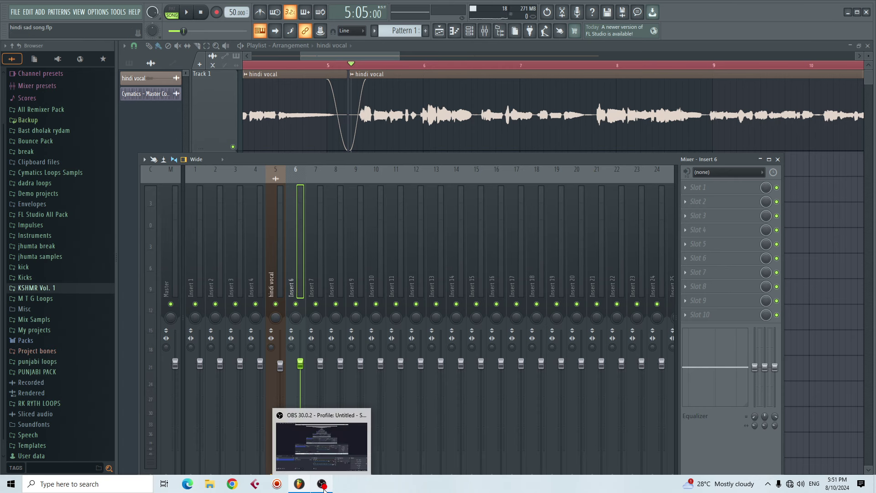
pyautogui.moveTo(332, 457)
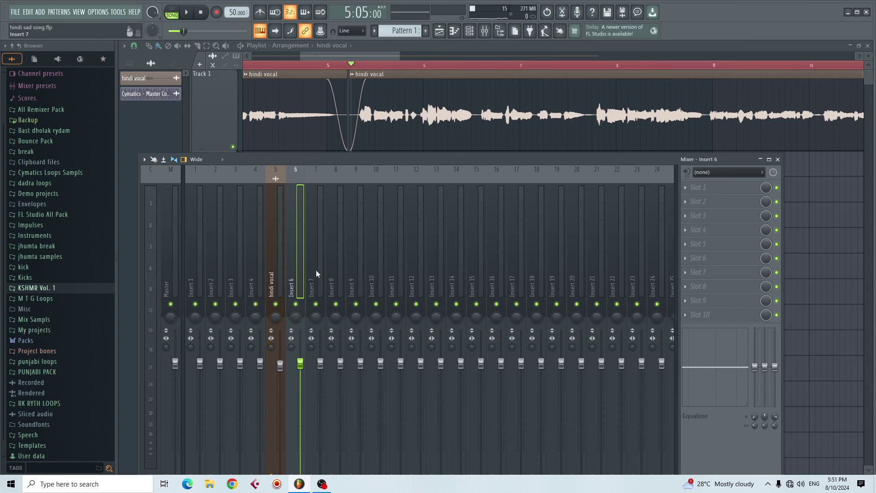
pyautogui.rightClick(289, 272)
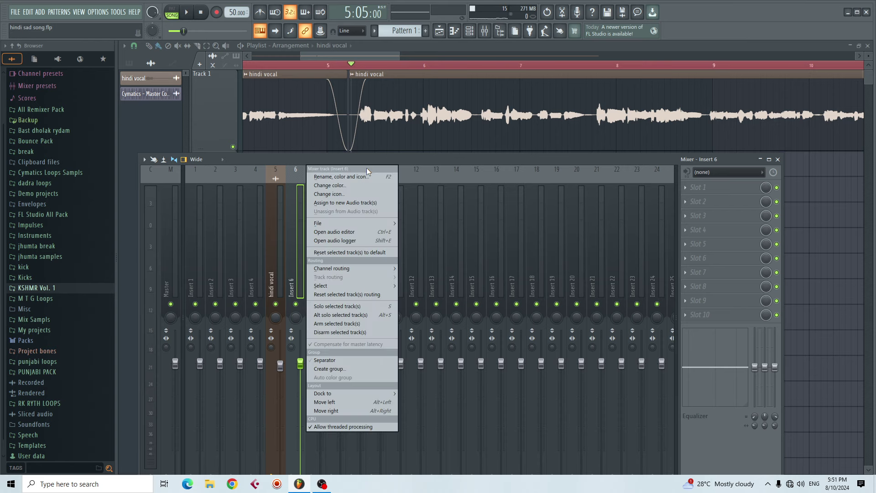
pyautogui.click(376, 162)
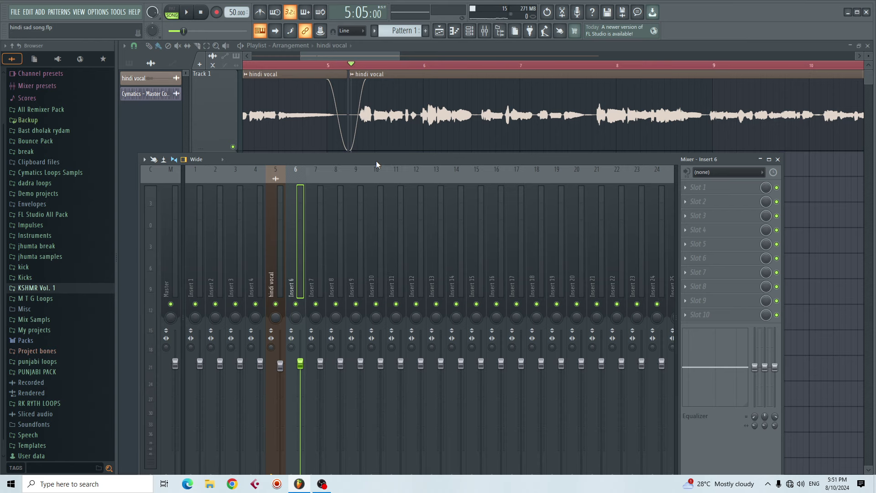
# Load Fruity Reeverb 2 on Insert 6, adjust its room size, set the wet level to 66%, and close its window
pyautogui.click(688, 190)
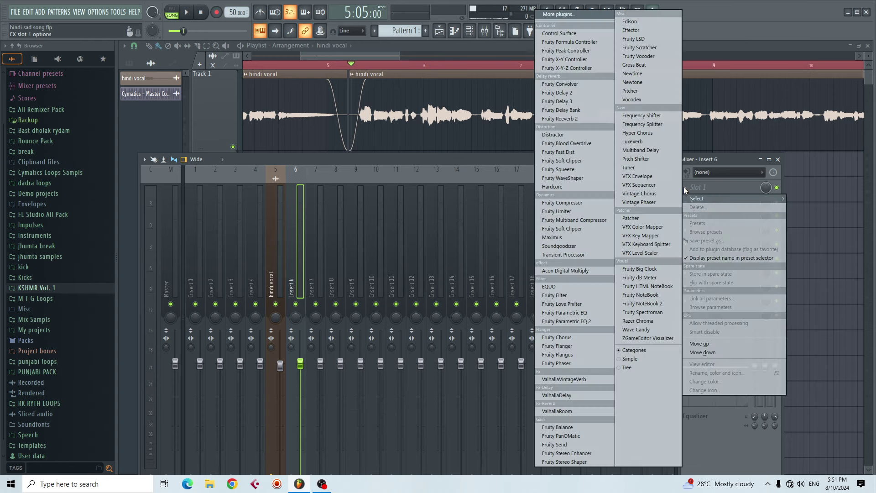
pyautogui.click(555, 119)
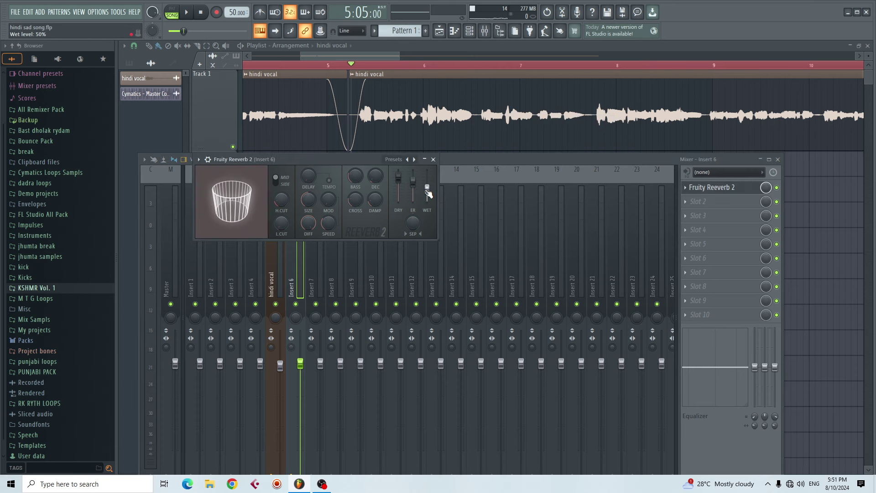
pyautogui.moveTo(308, 199); pyautogui.dragTo(308, 197)
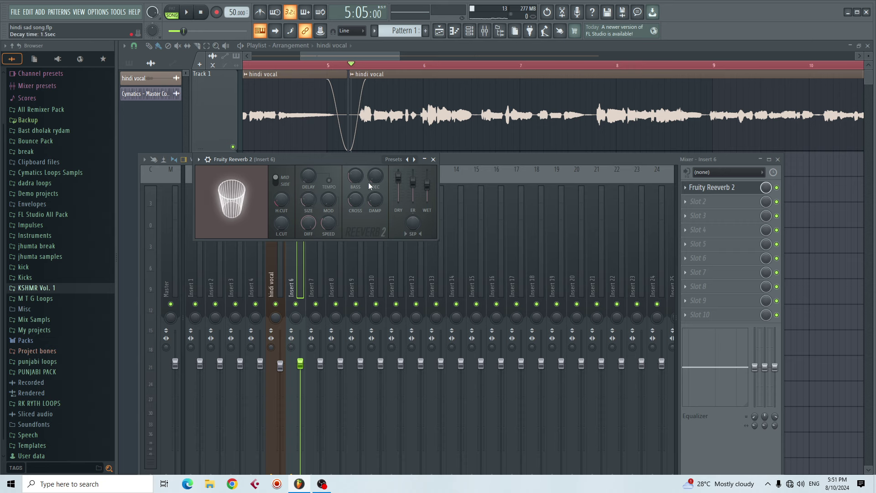
pyautogui.moveTo(309, 200); pyautogui.dragTo(309, 208)
pyautogui.moveTo(428, 184); pyautogui.dragTo(427, 185)
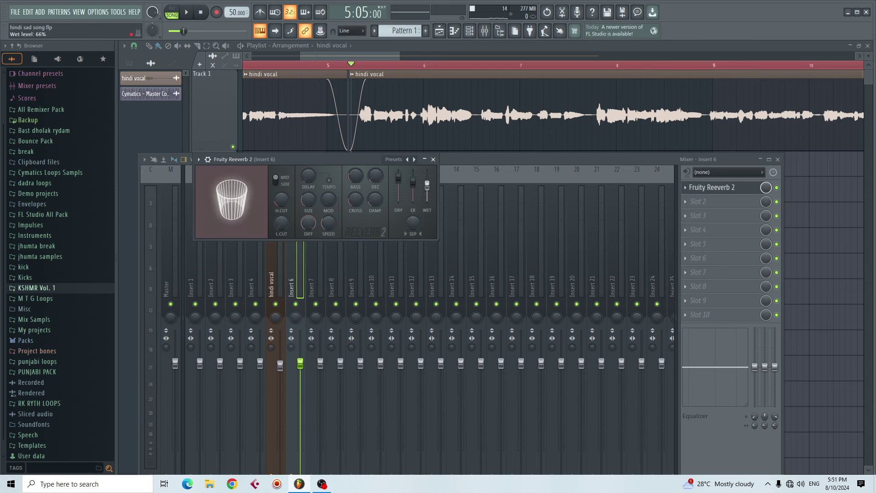
pyautogui.click(433, 160)
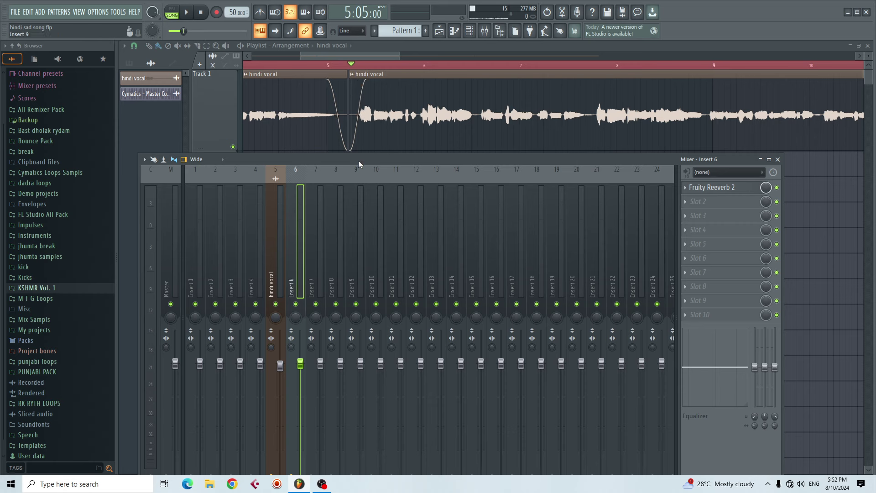
# Play the vocal without reverb, reposition the mixer, and send the hindi vocal track to Insert 6
pyautogui.press('space')
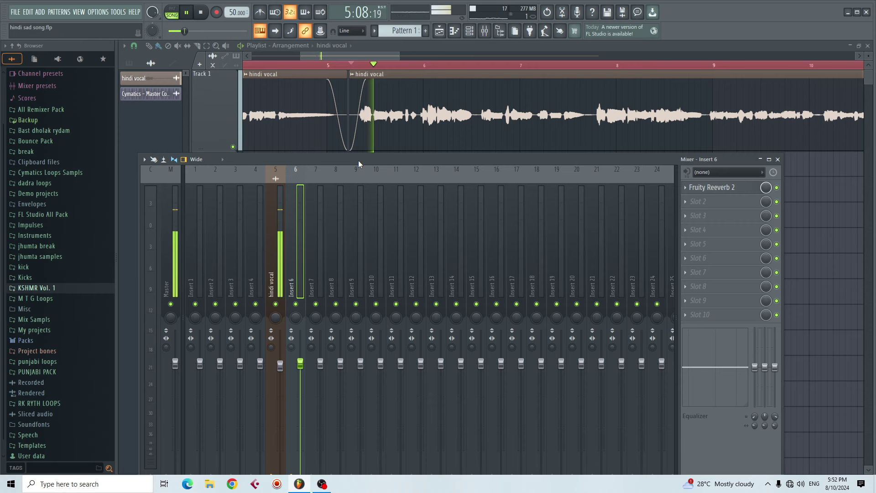
pyautogui.press('space')
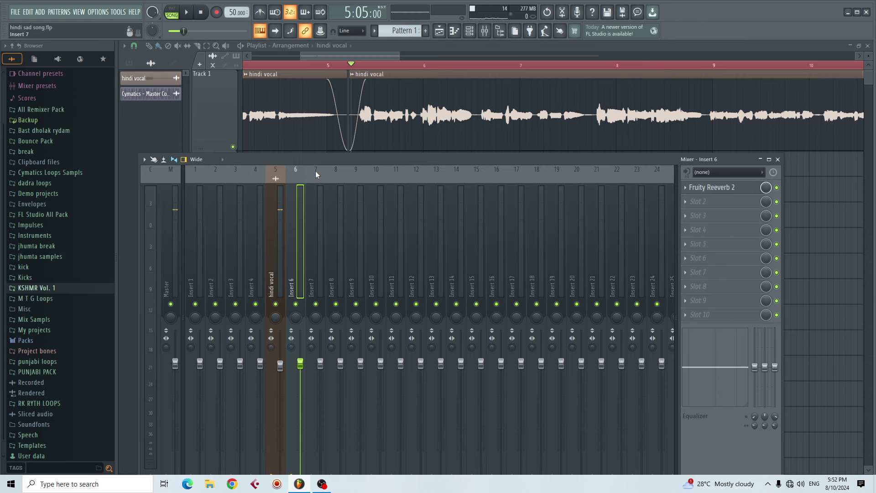
pyautogui.moveTo(316, 160); pyautogui.dragTo(343, 117)
pyautogui.click(300, 230)
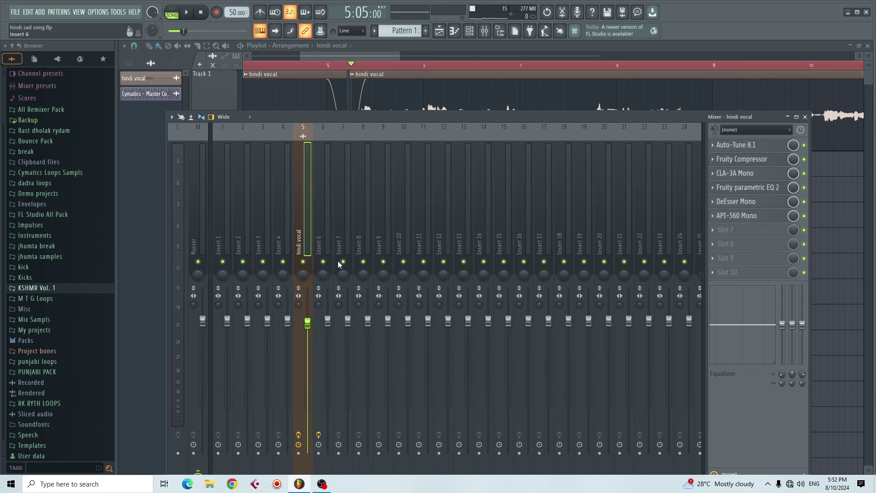
pyautogui.moveTo(377, 115); pyautogui.dragTo(369, 87)
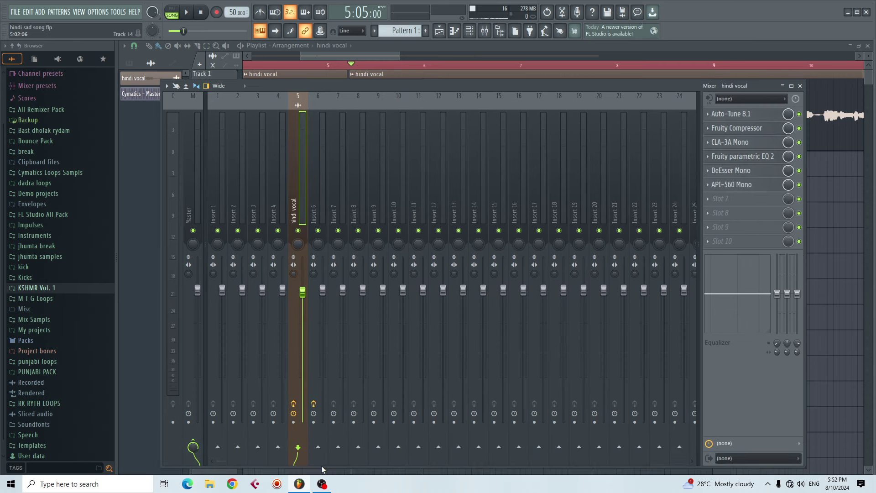
pyautogui.click(319, 447)
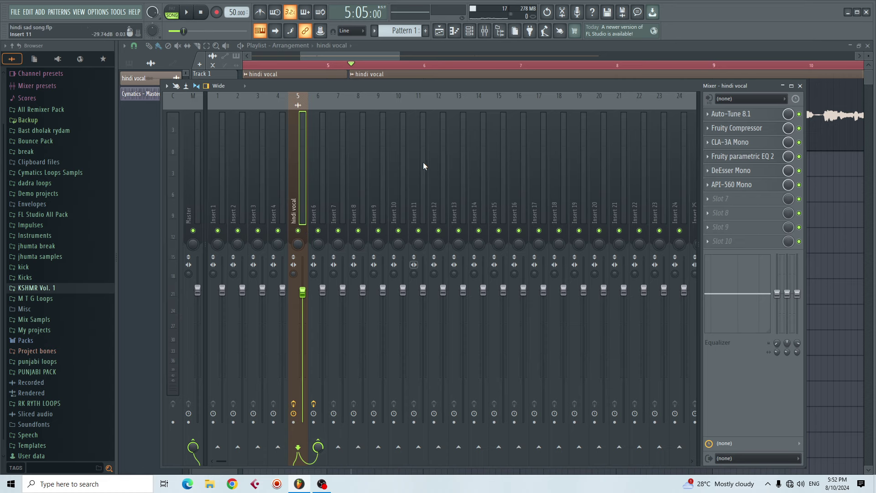
# Play the vocal through the reverb send, and switch the send to Insert 6 off and back on
pyautogui.moveTo(405, 85); pyautogui.dragTo(396, 86)
pyautogui.press('space')
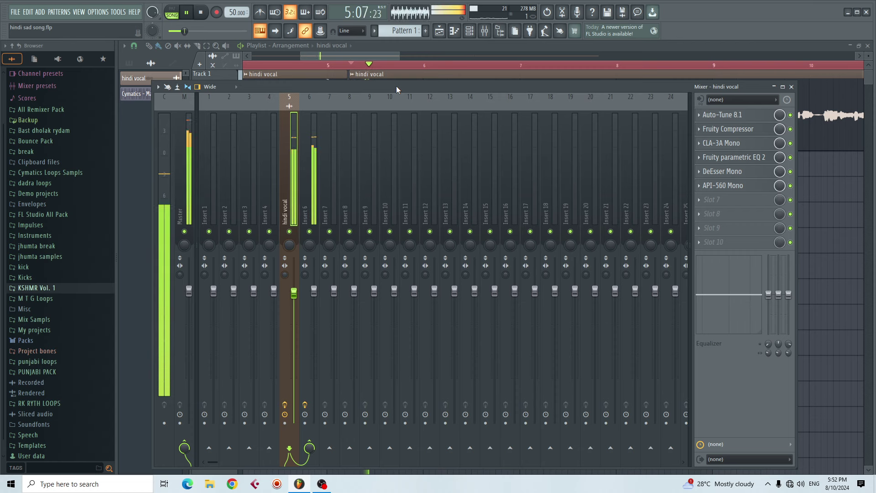
pyautogui.press('space')
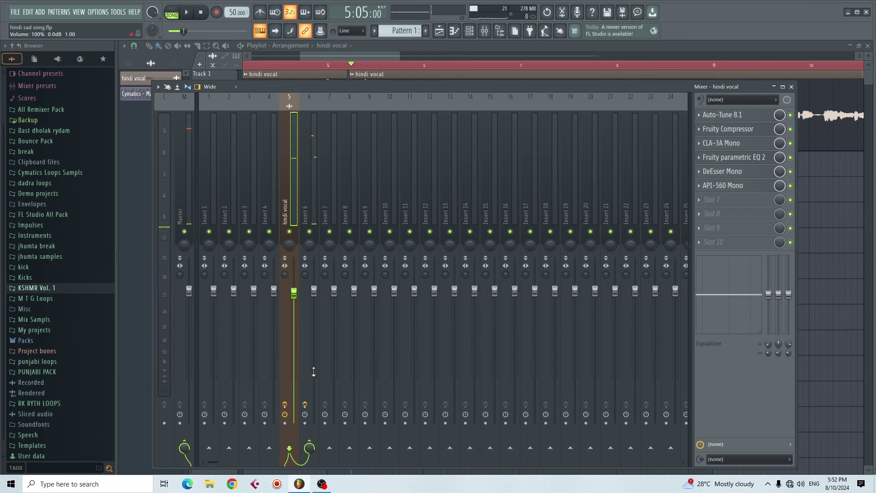
pyautogui.click(309, 448)
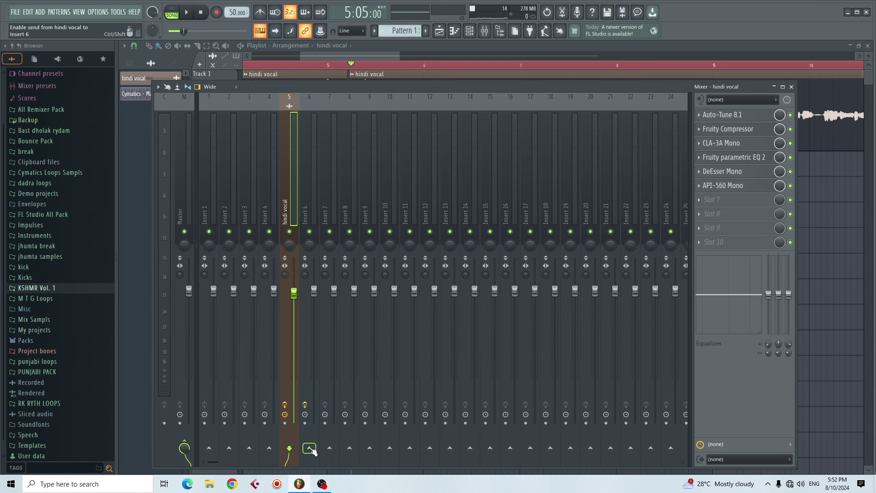
pyautogui.click(311, 449)
# During playback, set Insert 6's reverb wet level to 59% and its equalizer to -3.9 dB at 90 Hz and -1.8 dB at 8.0k
pyautogui.click(310, 226)
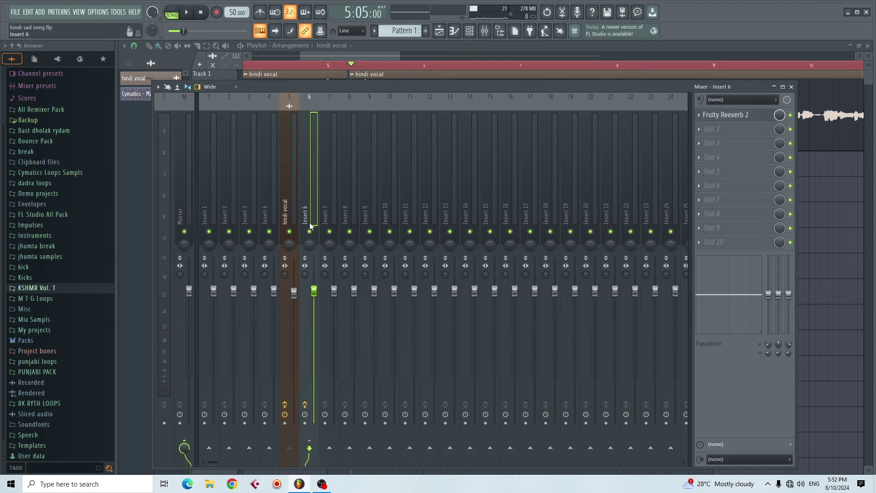
pyautogui.click(732, 119)
pyautogui.press('space')
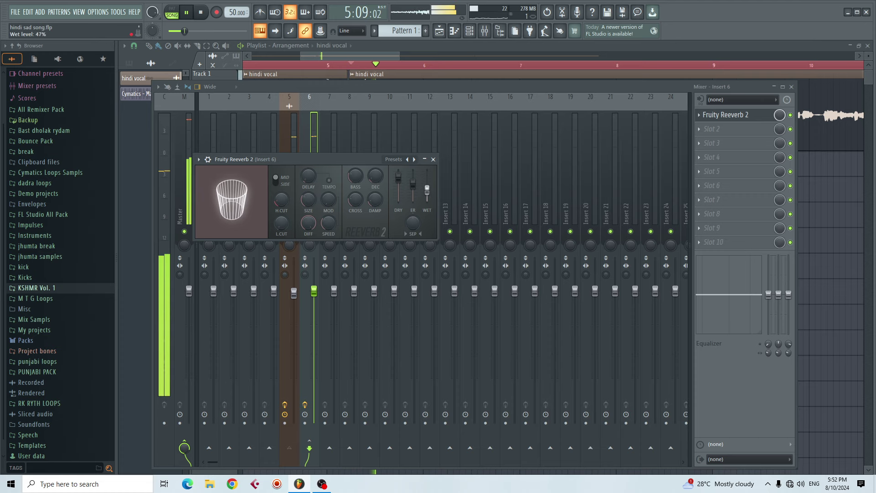
pyautogui.moveTo(427, 190); pyautogui.dragTo(427, 181)
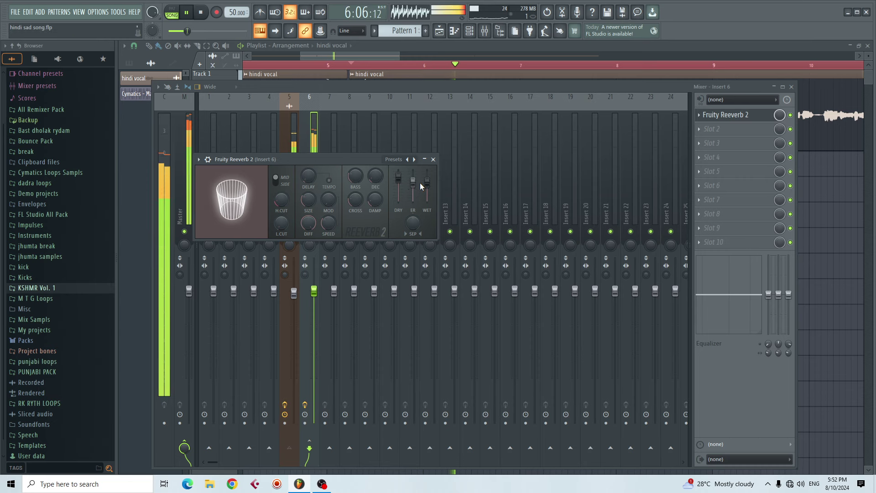
pyautogui.moveTo(427, 182); pyautogui.dragTo(428, 191)
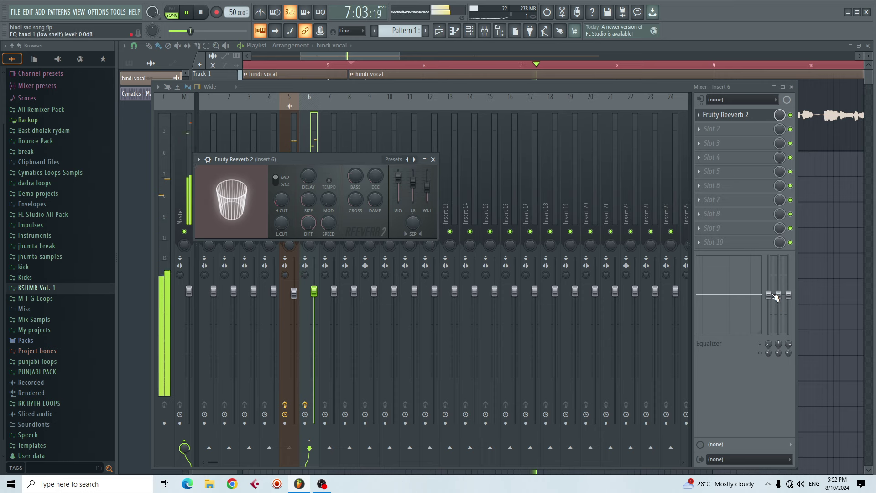
pyautogui.moveTo(770, 295); pyautogui.dragTo(788, 299)
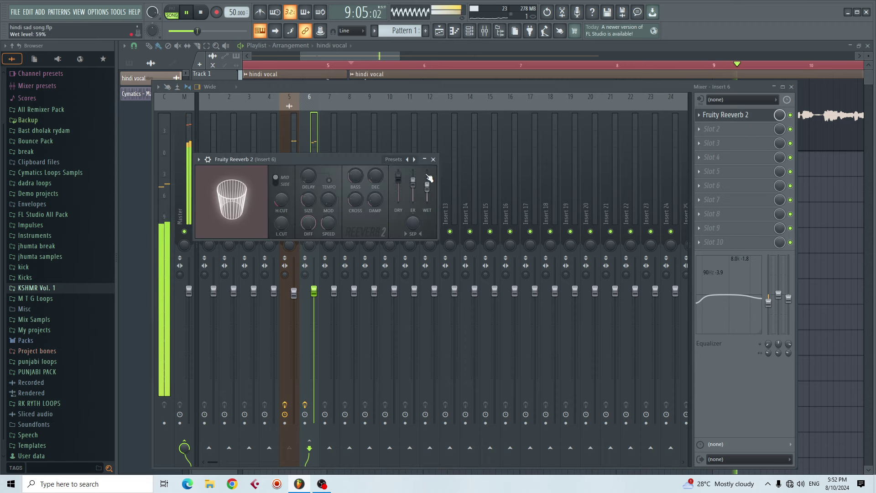
pyautogui.click(433, 159)
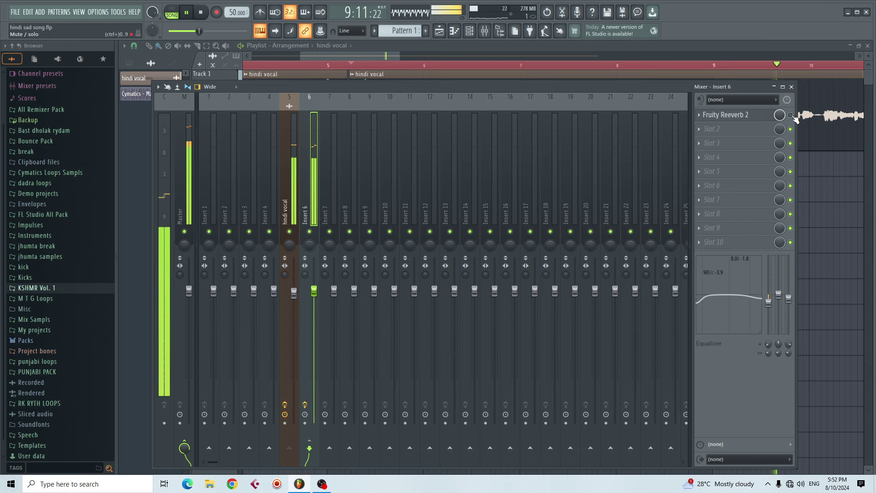
# Load Fruity Delay 3 in the first slot of Insert 7 and apply the Ping pong preset
pyautogui.click(328, 181)
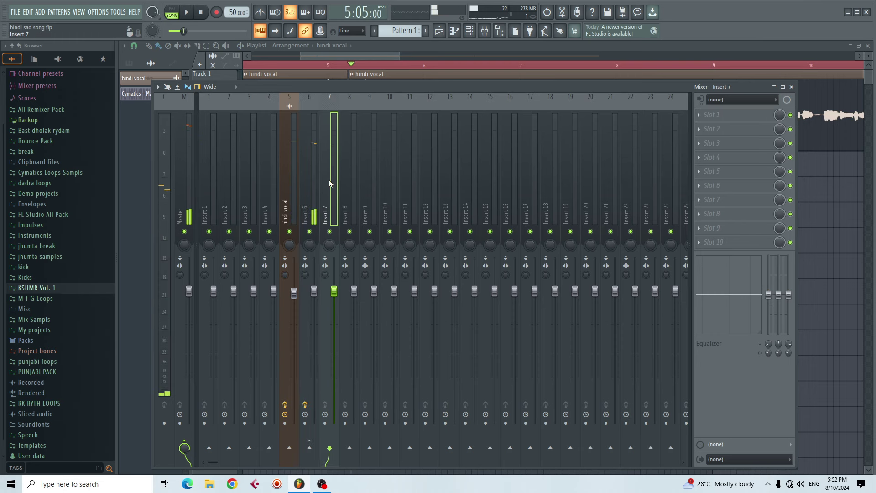
pyautogui.click(705, 119)
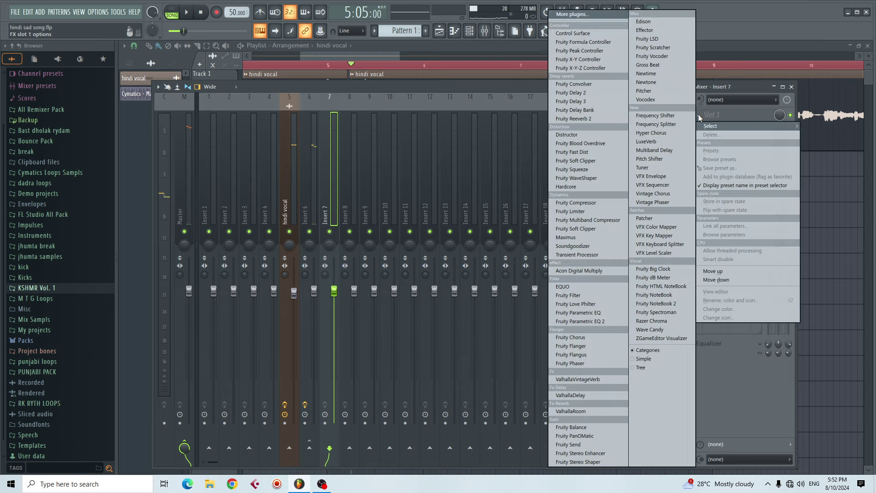
pyautogui.click(574, 101)
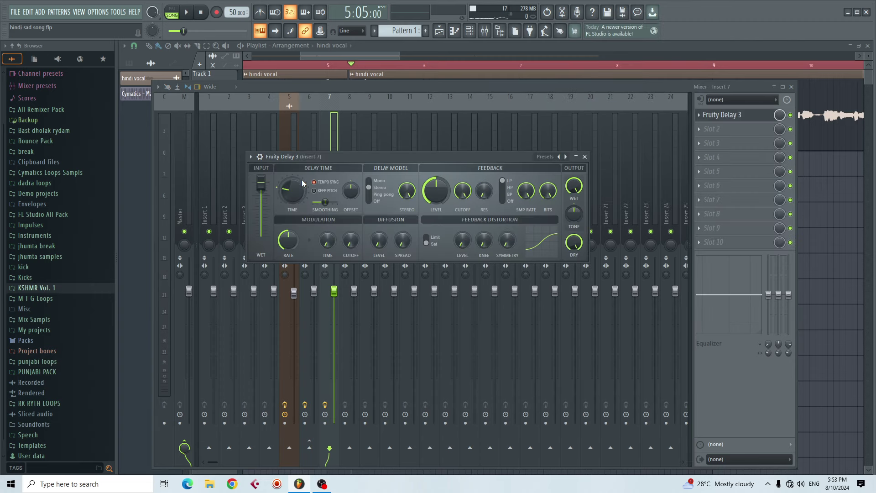
pyautogui.click(259, 159)
pyautogui.moveTo(274, 191)
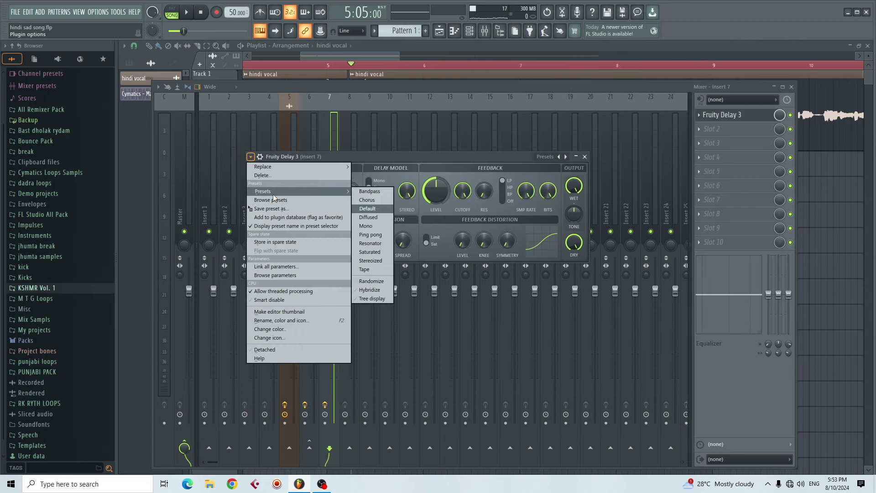
pyautogui.click(375, 235)
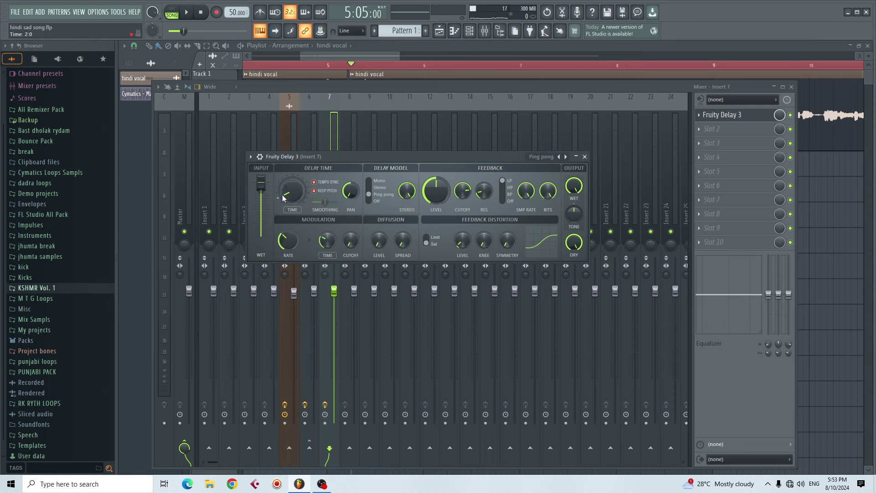
# Play the vocal briefly, send the hindi vocal track to Insert 7, and select Insert 7
pyautogui.press('space')
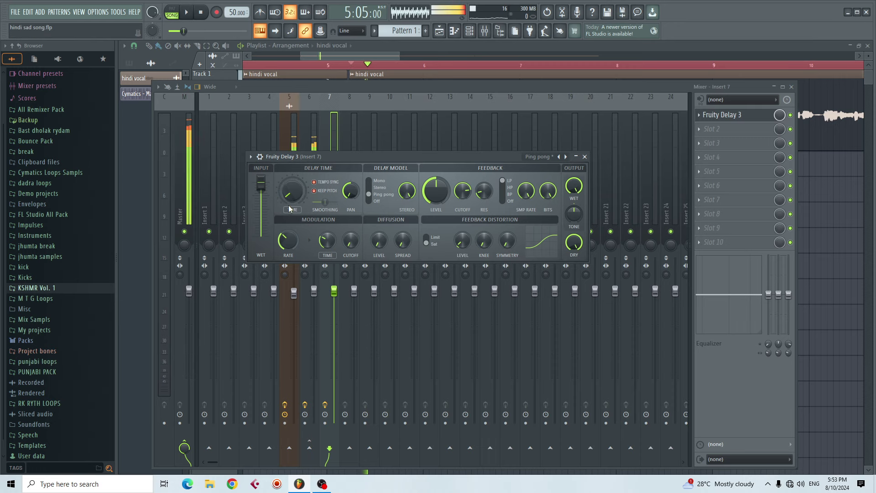
pyautogui.moveTo(333, 157); pyautogui.dragTo(368, 145)
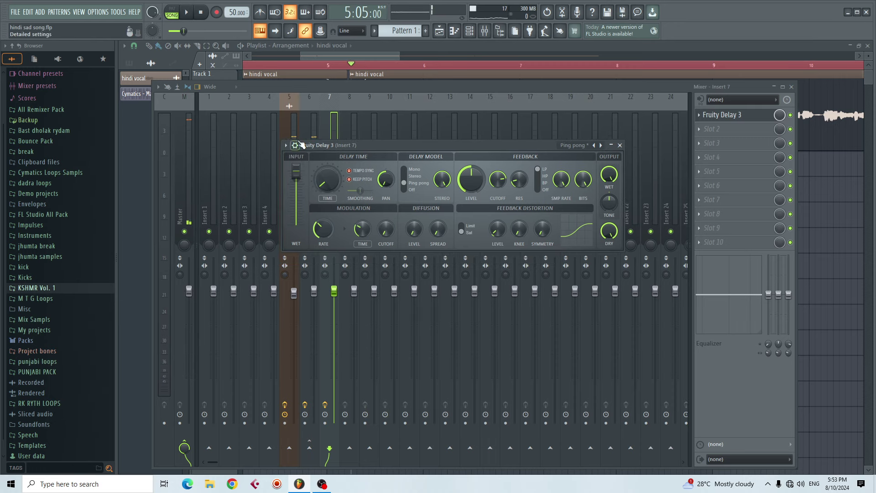
pyautogui.click(289, 122)
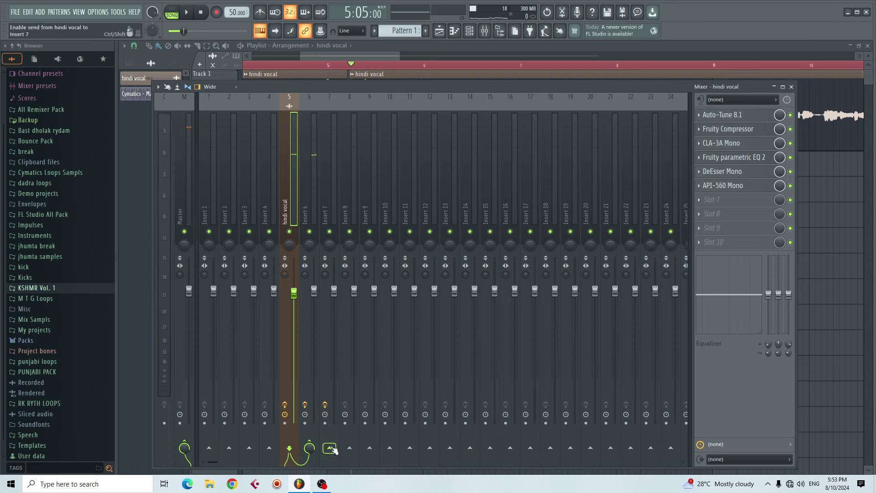
pyautogui.click(332, 449)
pyautogui.click(331, 185)
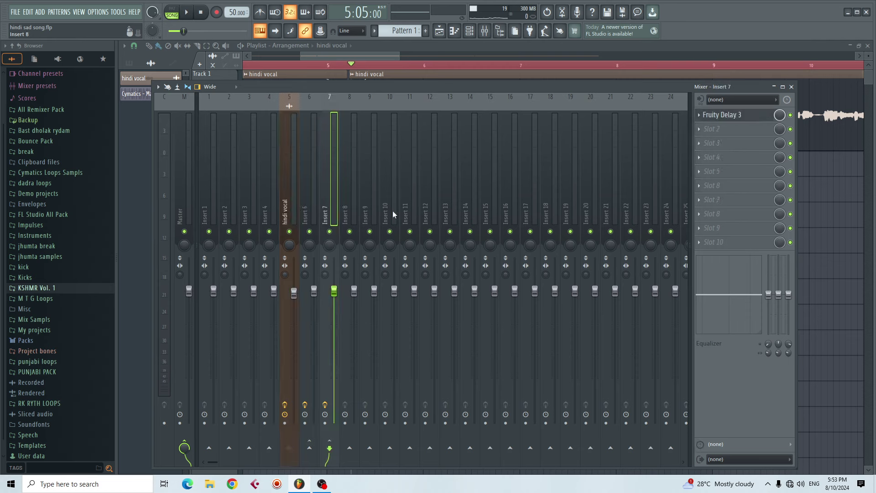
# Open Fruity Delay 3 on Insert 7 and lower its output wet level to 78.8% while playing the vocal
pyautogui.click(751, 123)
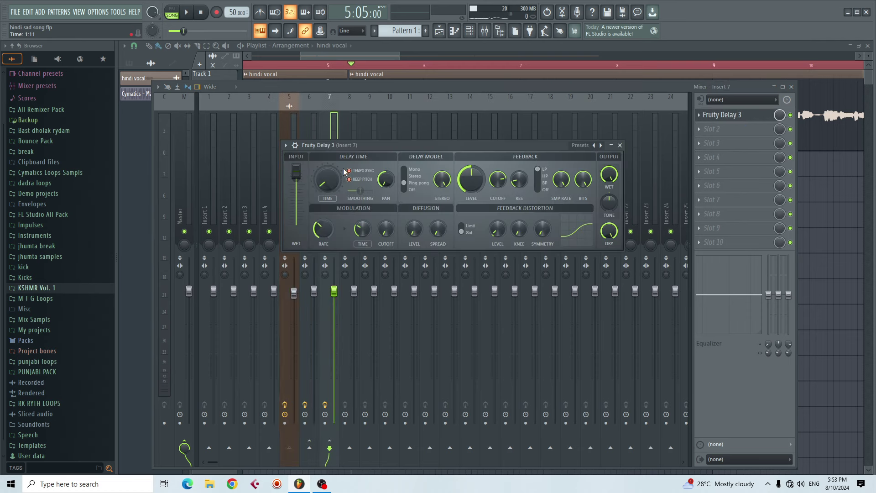
pyautogui.press('space')
pyautogui.moveTo(418, 147); pyautogui.dragTo(428, 120)
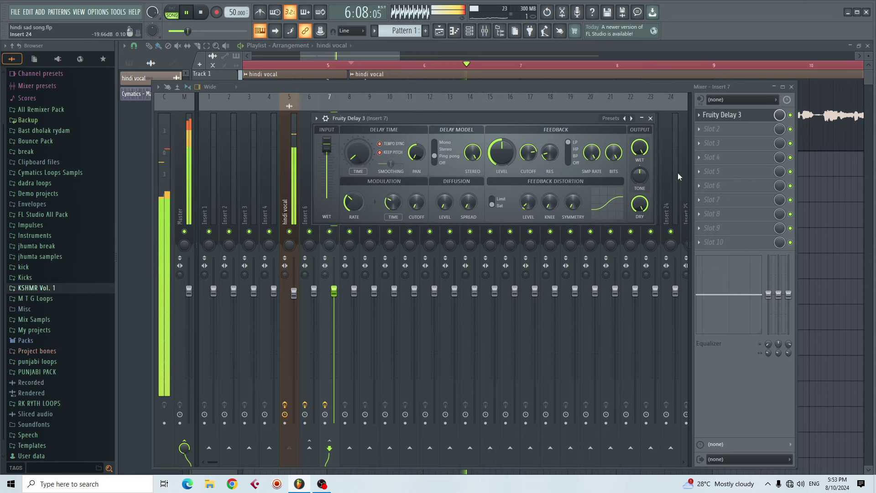
pyautogui.moveTo(642, 150); pyautogui.dragTo(641, 160)
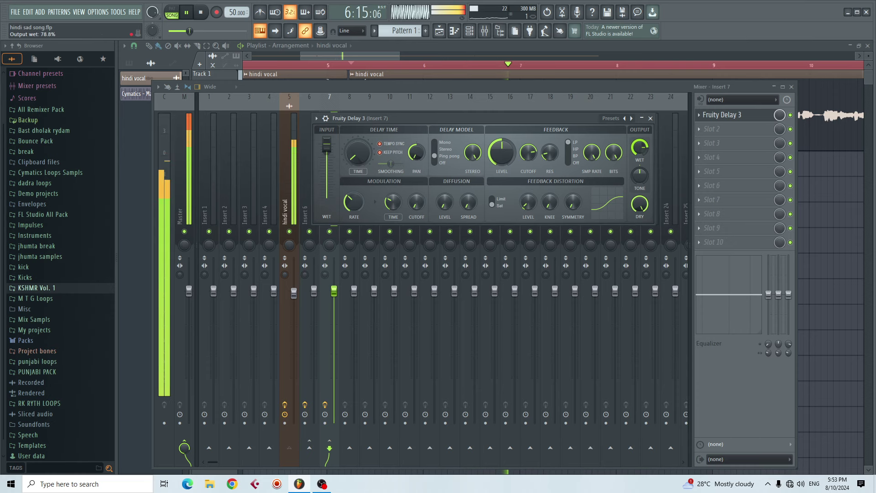
pyautogui.press('space')
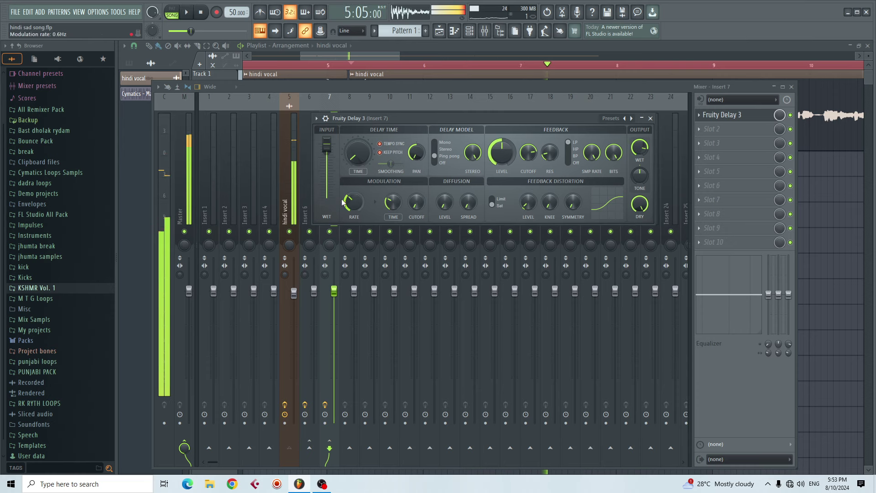
# Mute Insert 6, look over its Fruity Reeverb 2 settings, and select Insert 7
pyautogui.click(312, 233)
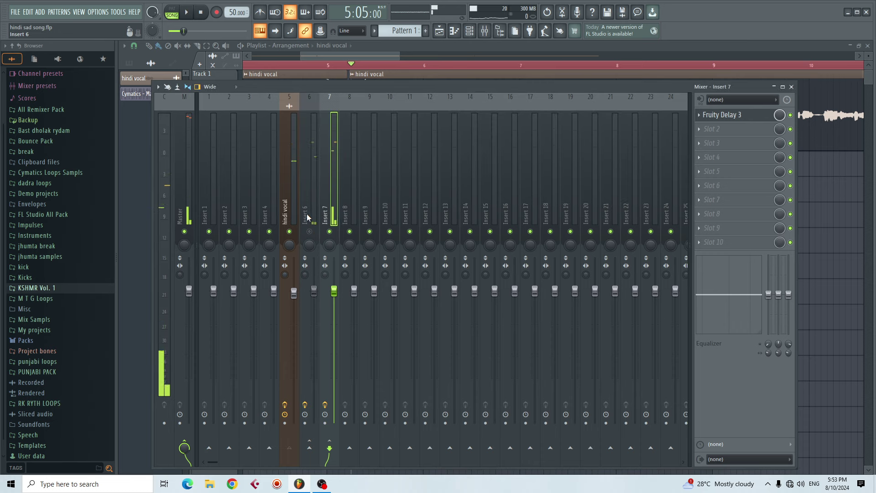
pyautogui.click(309, 195)
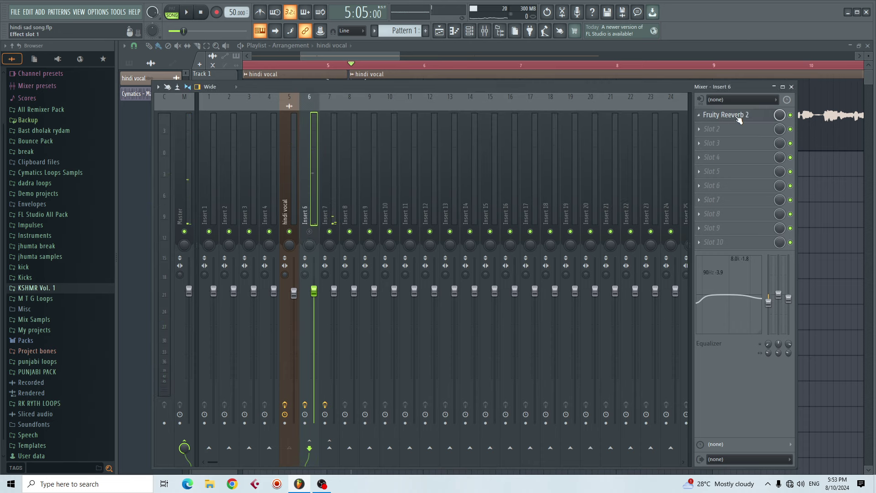
pyautogui.click(331, 205)
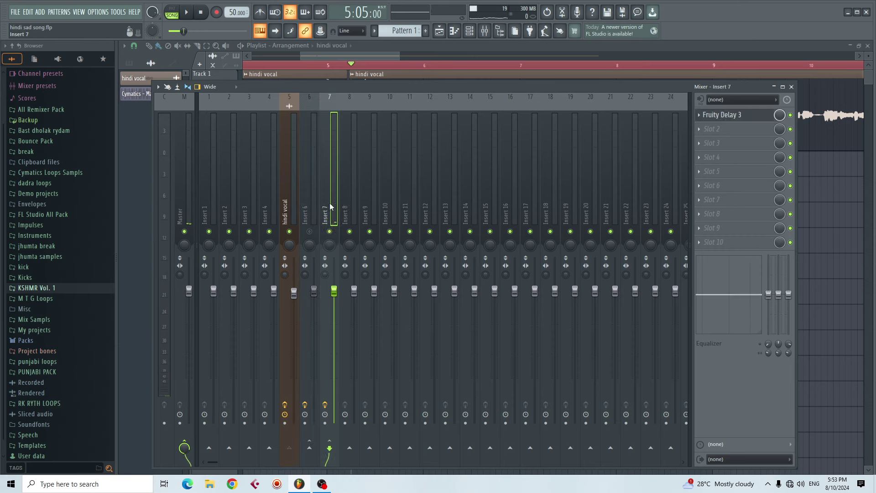
pyautogui.click(305, 215)
pyautogui.click(721, 118)
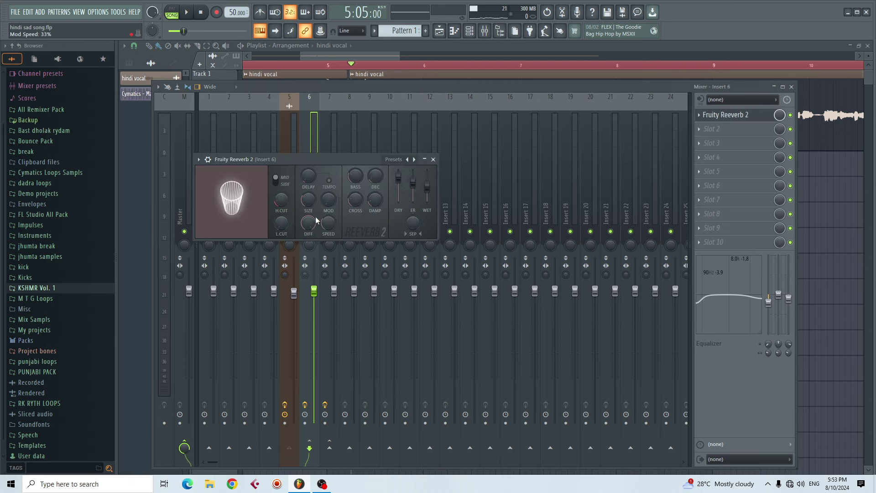
pyautogui.click(439, 158)
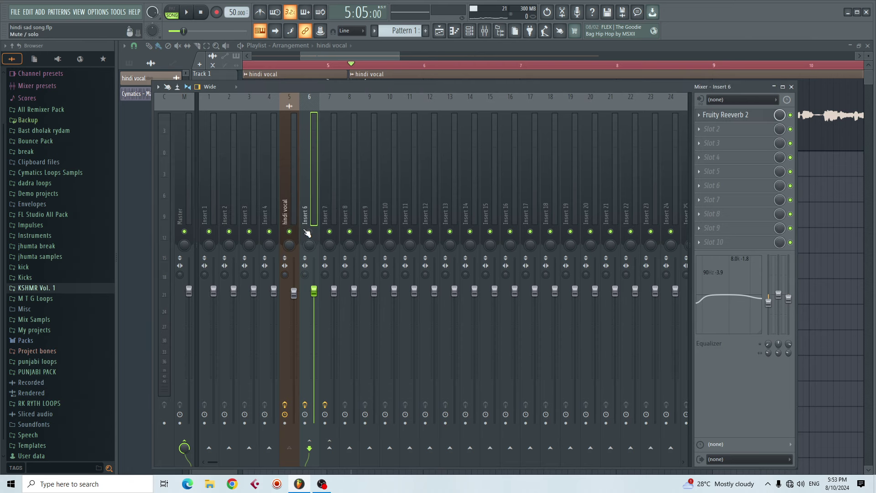
pyautogui.click(328, 214)
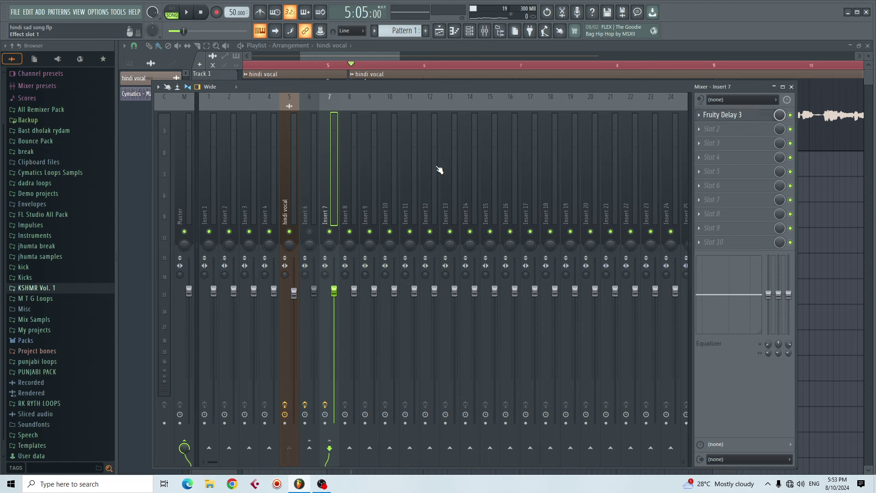
# Reduce the Fruity Delay 3 feedback level below 62.5% while the vocal plays
pyautogui.moveTo(447, 119)
pyautogui.mouseDown()
pyautogui.moveTo(373, 141)
pyautogui.moveTo(498, 136)
pyautogui.moveTo(425, 130)
pyautogui.moveTo(456, 127)
pyautogui.mouseUp()
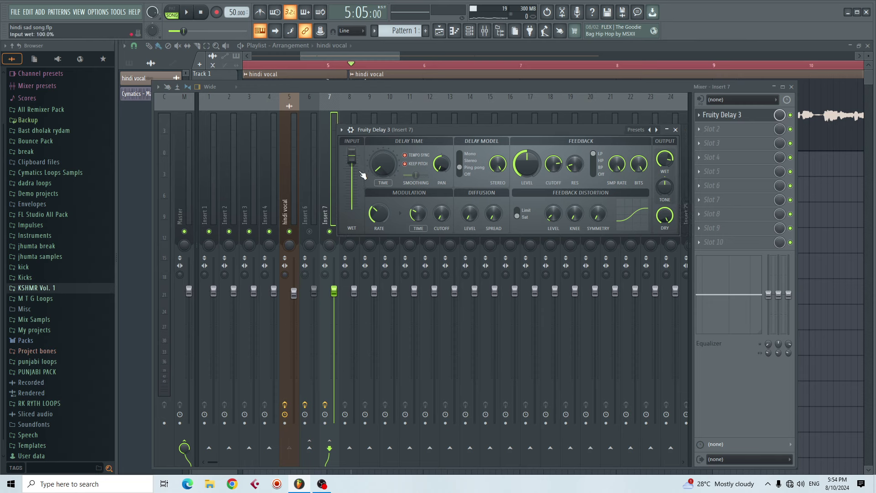
pyautogui.moveTo(440, 133); pyautogui.dragTo(416, 131)
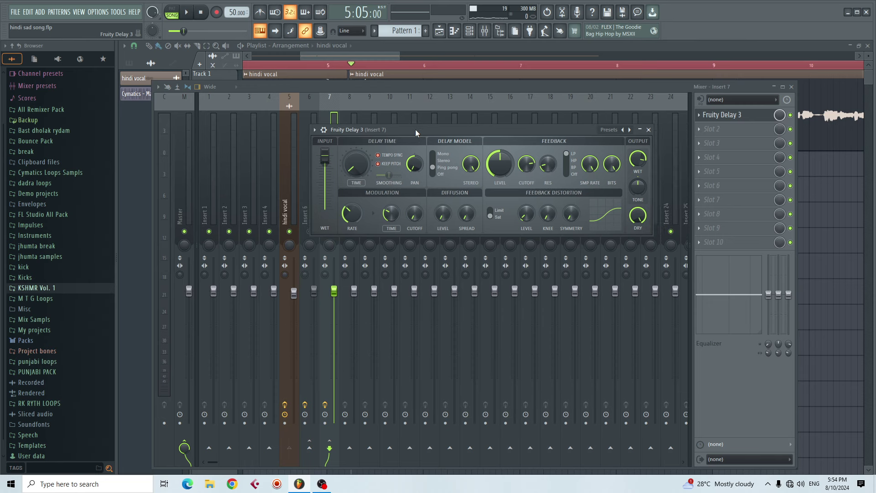
pyautogui.moveTo(501, 134); pyautogui.dragTo(463, 133)
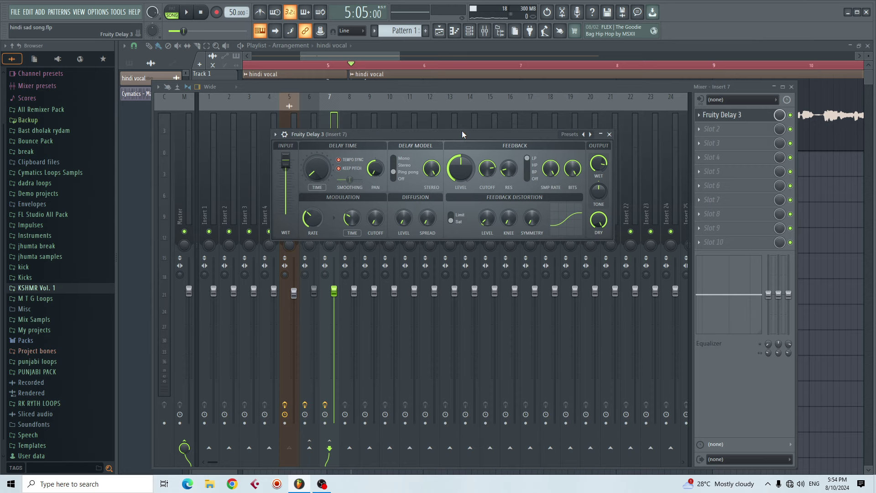
pyautogui.press('space')
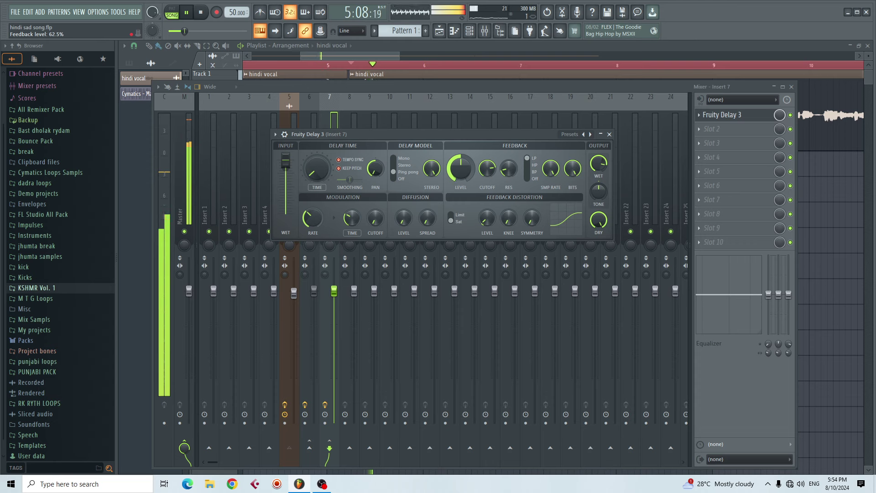
pyautogui.moveTo(461, 169); pyautogui.dragTo(458, 202)
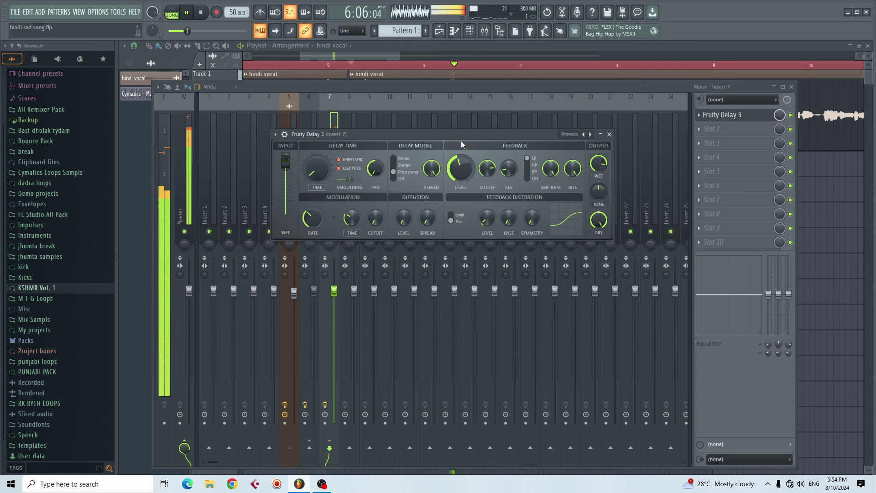
pyautogui.scroll(4, 460, 166)
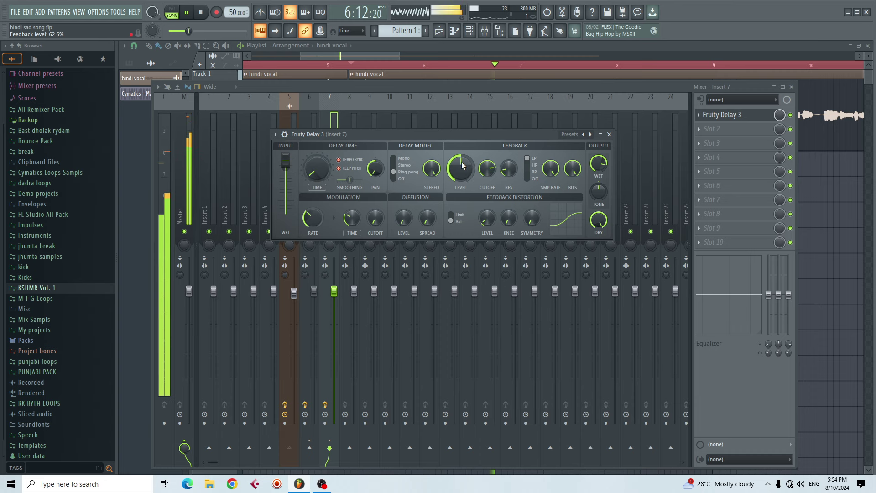
pyautogui.moveTo(459, 169); pyautogui.dragTo(460, 171)
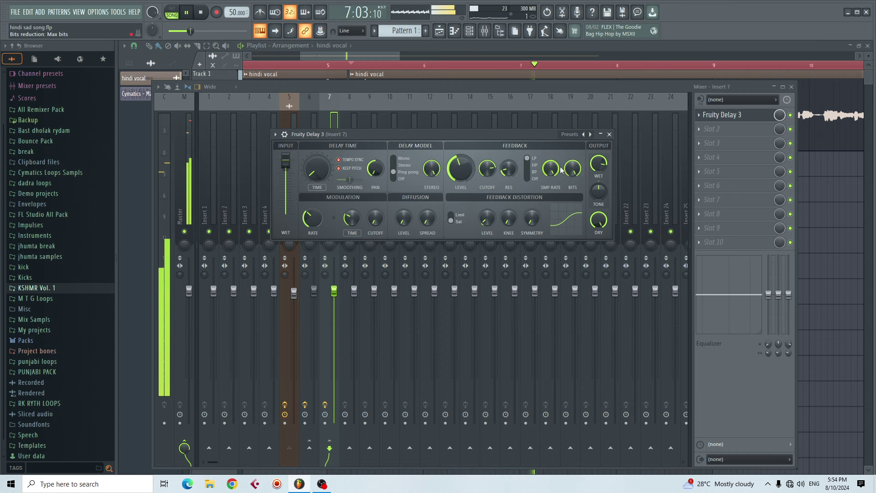
# Adjust the delay time on Insert 7 and slightly reduce the delay's dry output during playback
pyautogui.moveTo(314, 173); pyautogui.dragTo(315, 176)
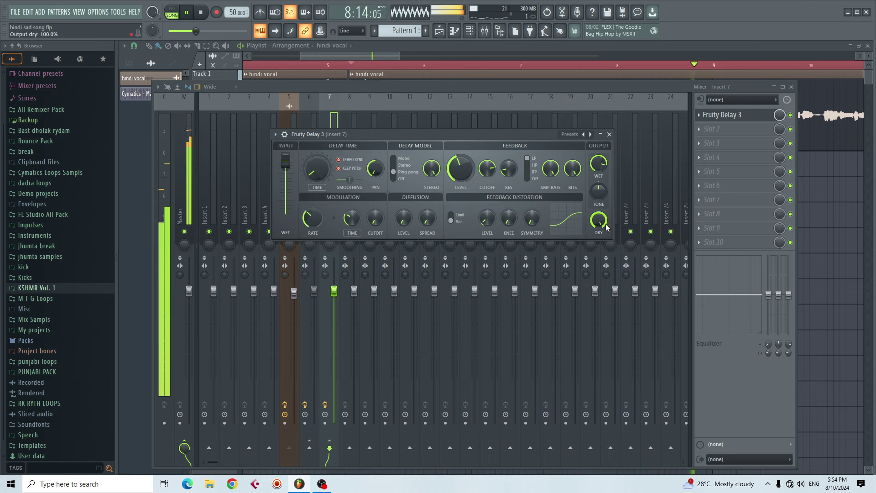
pyautogui.moveTo(607, 227); pyautogui.dragTo(607, 229)
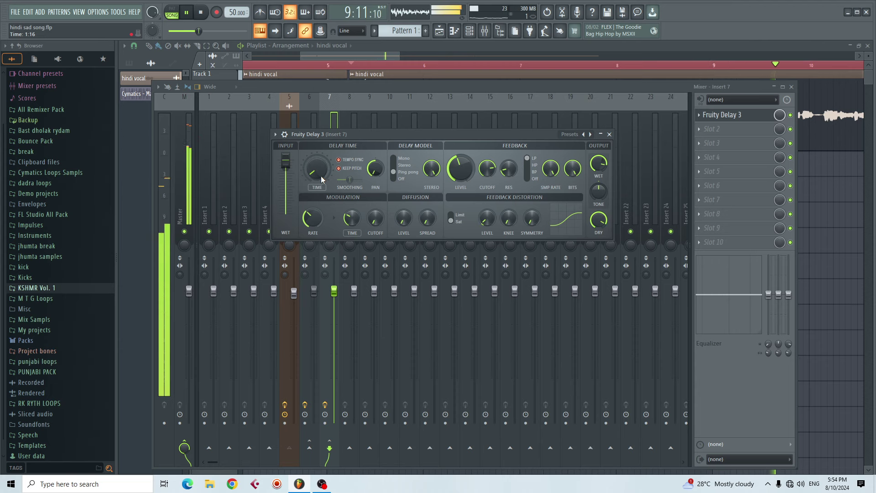
pyautogui.moveTo(315, 171); pyautogui.dragTo(316, 174)
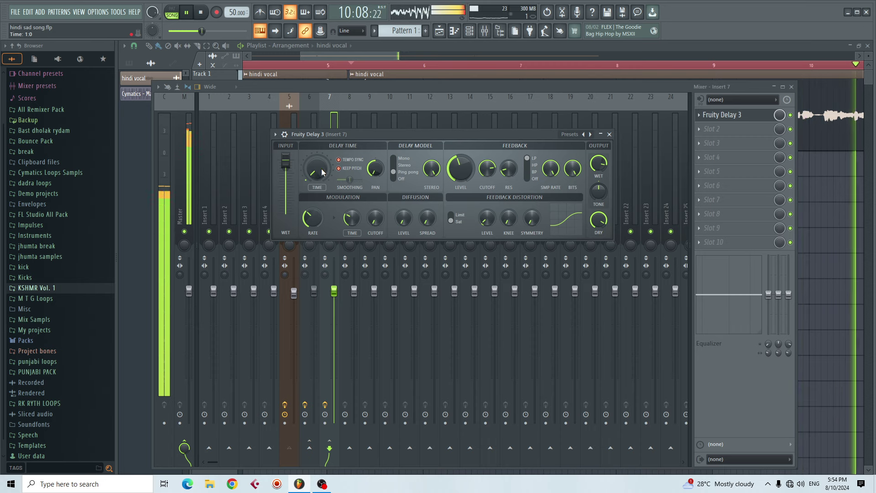
# Replay the vocal from the marker while trying delay times such as 1:3 and 1:17 on Insert 7
pyautogui.press('space')
pyautogui.press('space')
pyautogui.moveTo(315, 172); pyautogui.dragTo(314, 168)
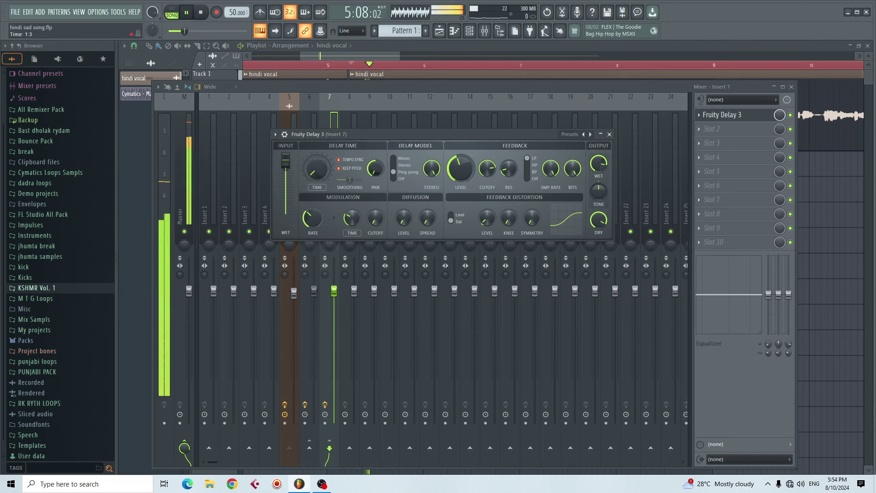
pyautogui.press('space')
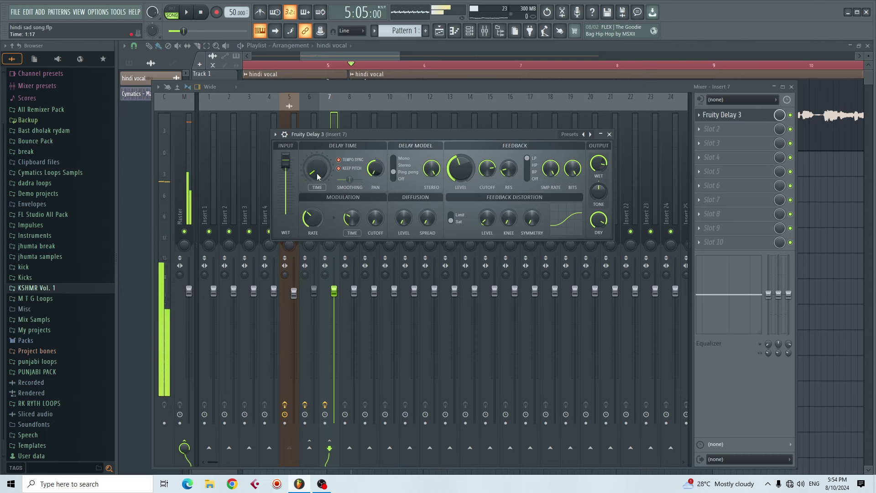
pyautogui.press('space')
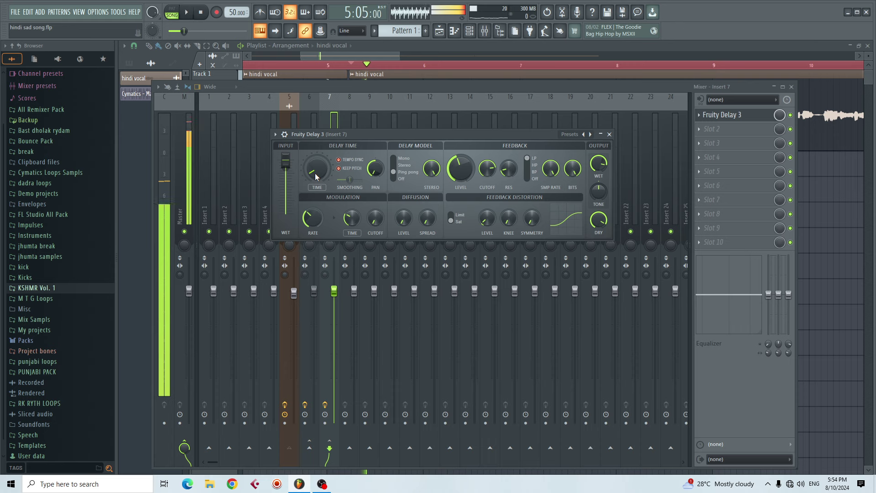
pyautogui.press('space')
# Play the vocal, lower the delay's wet and dry output levels, and close the delay
pyautogui.press('space')
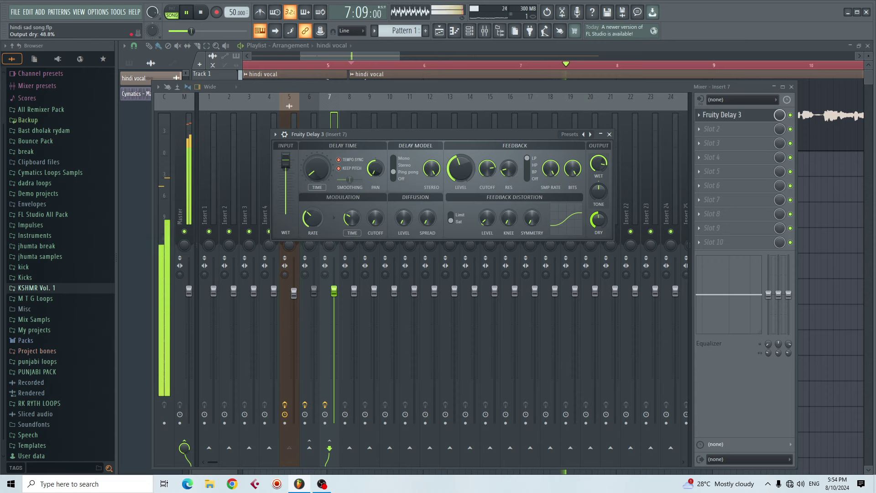
pyautogui.moveTo(599, 220); pyautogui.dragTo(600, 220)
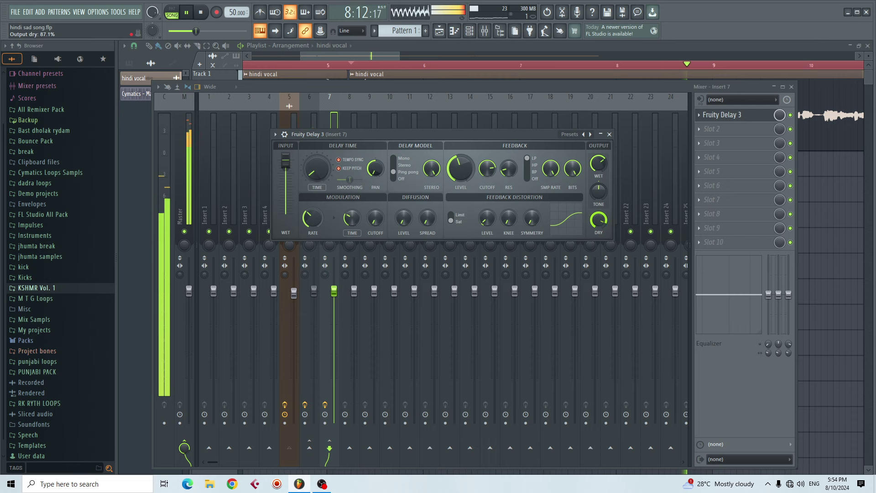
pyautogui.moveTo(601, 221); pyautogui.dragTo(600, 223)
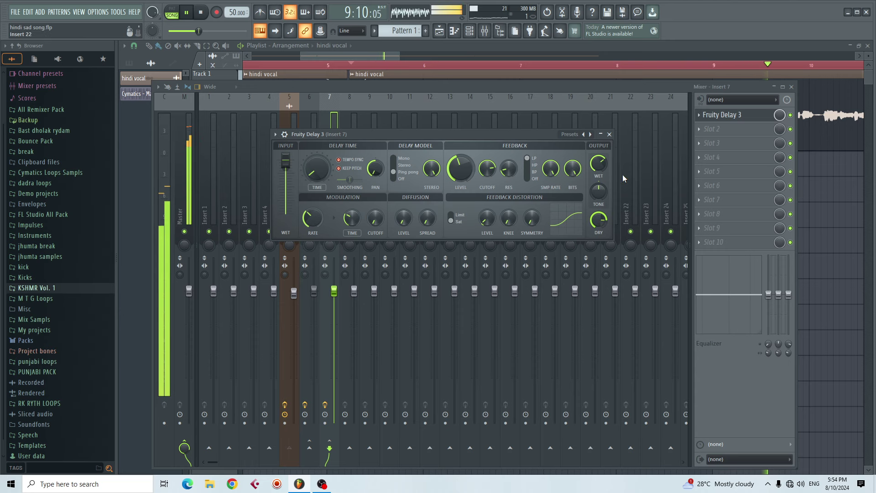
pyautogui.press('space')
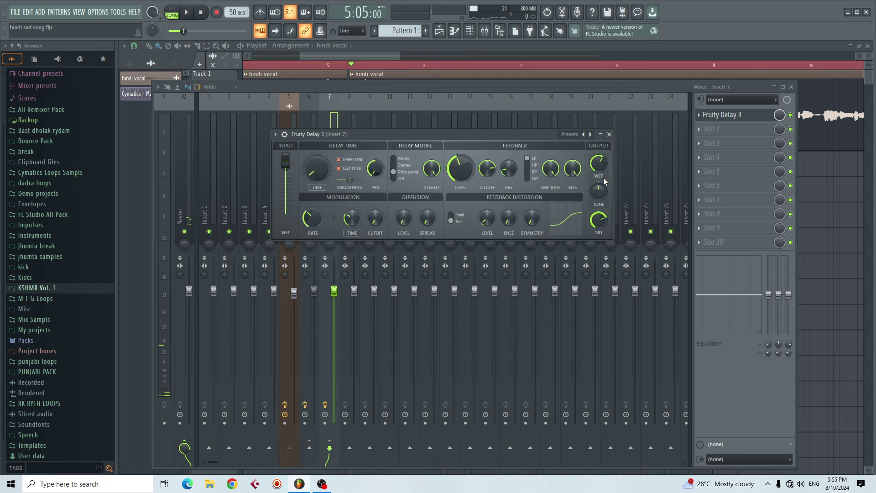
pyautogui.click(610, 135)
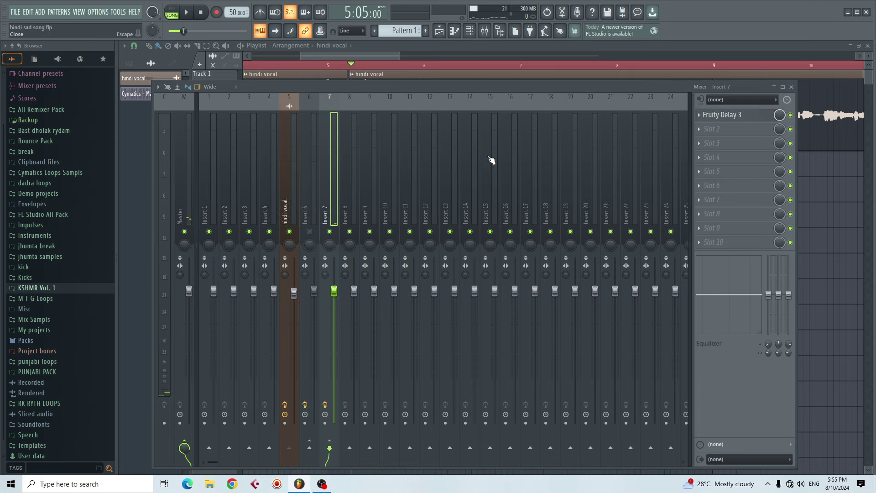
# Unmute Insert 6, play the vocal briefly with both sends, select the hindi vocal track, and close the mixer
pyautogui.press('space')
pyautogui.click(308, 194)
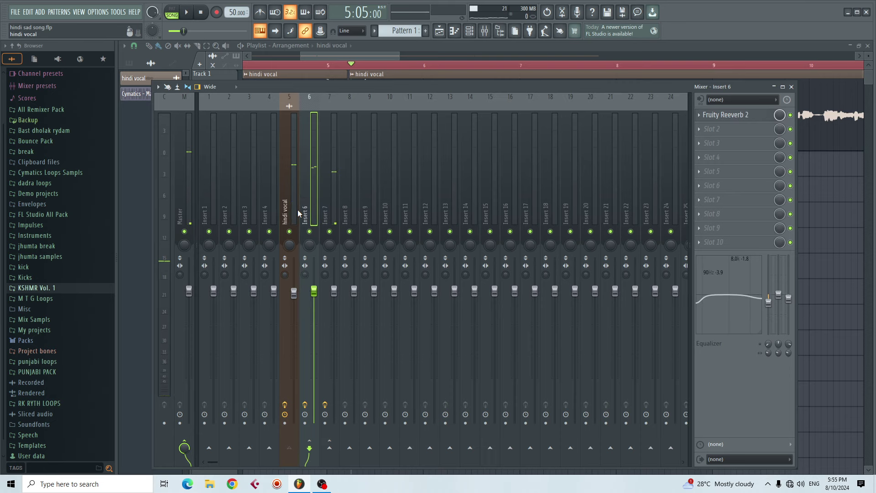
pyautogui.click(288, 195)
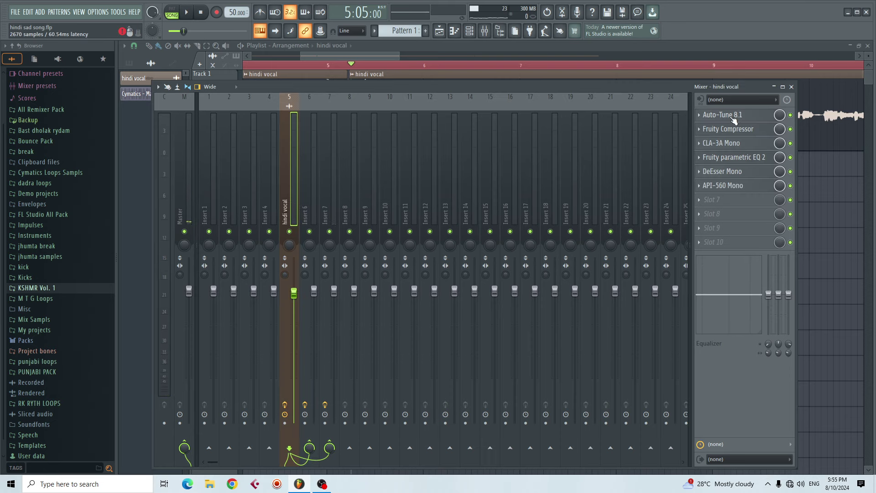
pyautogui.click(791, 87)
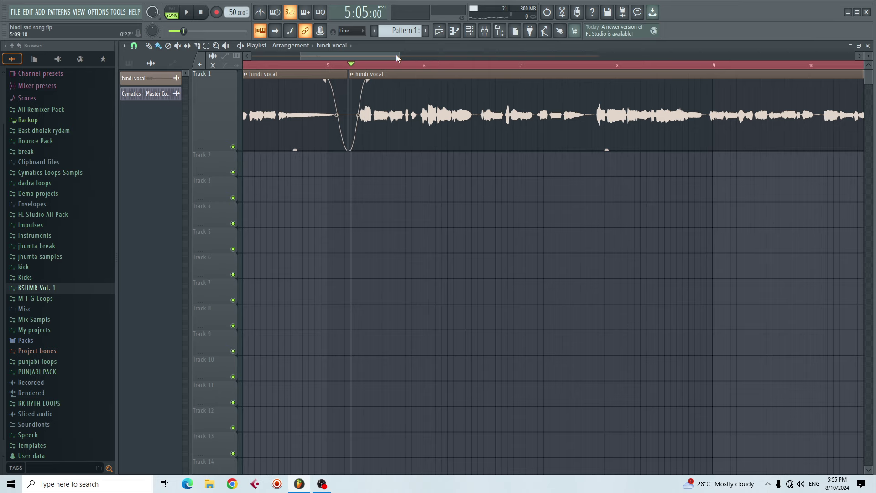
# Play the processed vocal from the start of the arrangement, and jump to the third clip at bar 15
pyautogui.moveTo(399, 55); pyautogui.dragTo(119, 87)
pyautogui.press('space')
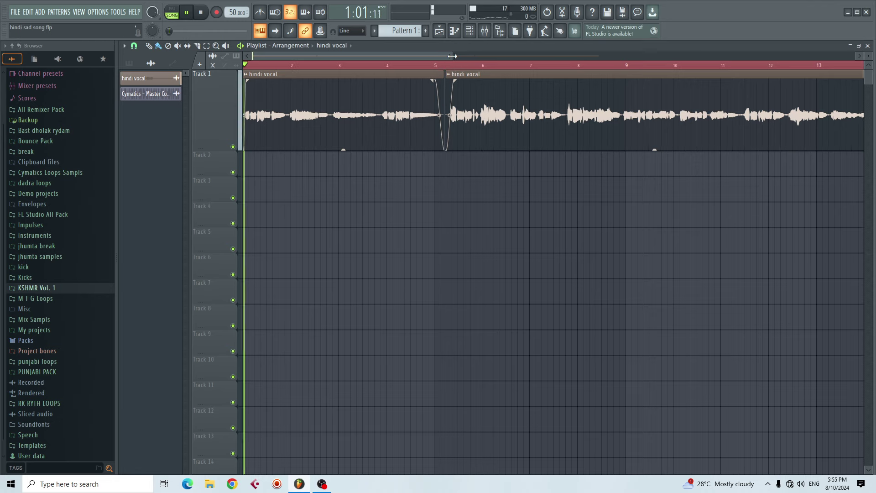
pyautogui.moveTo(452, 55); pyautogui.dragTo(570, 58)
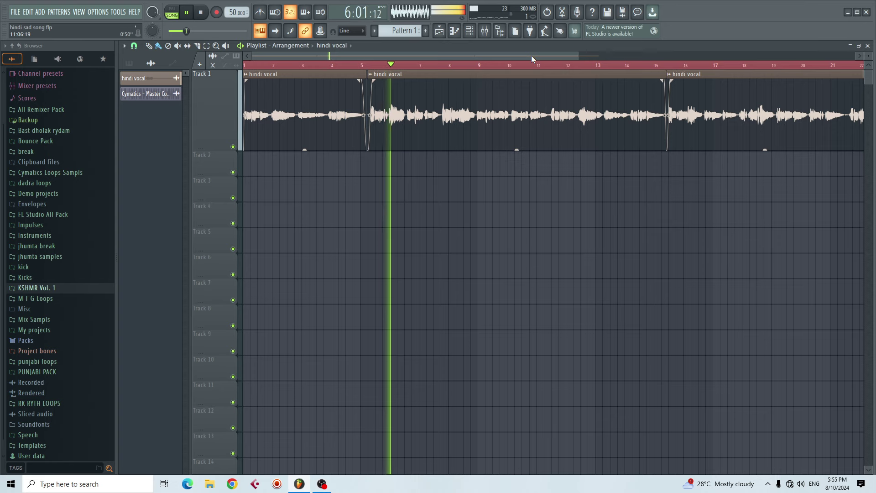
pyautogui.moveTo(576, 59); pyautogui.dragTo(598, 57)
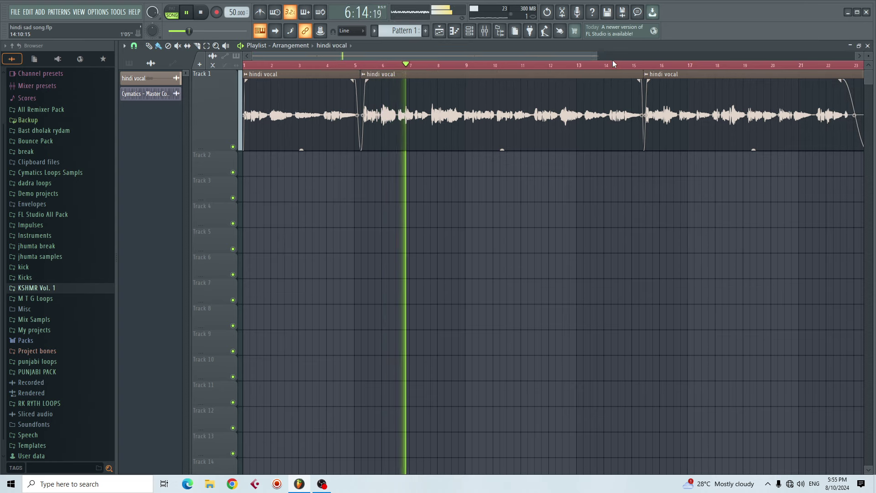
pyautogui.click(646, 67)
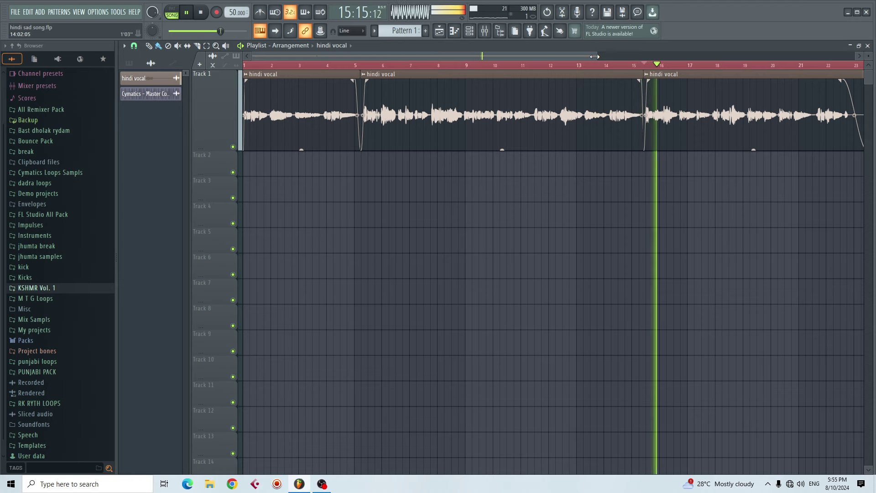
pyautogui.moveTo(595, 56); pyautogui.dragTo(600, 58)
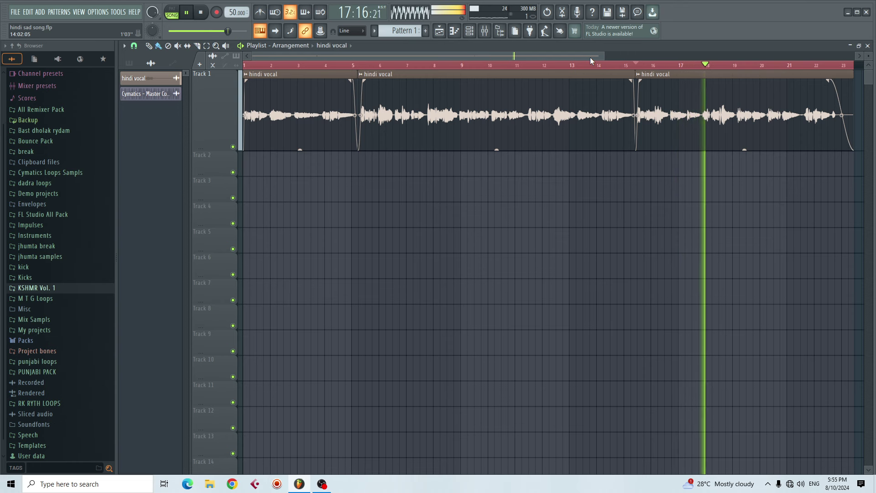
pyautogui.press('space')
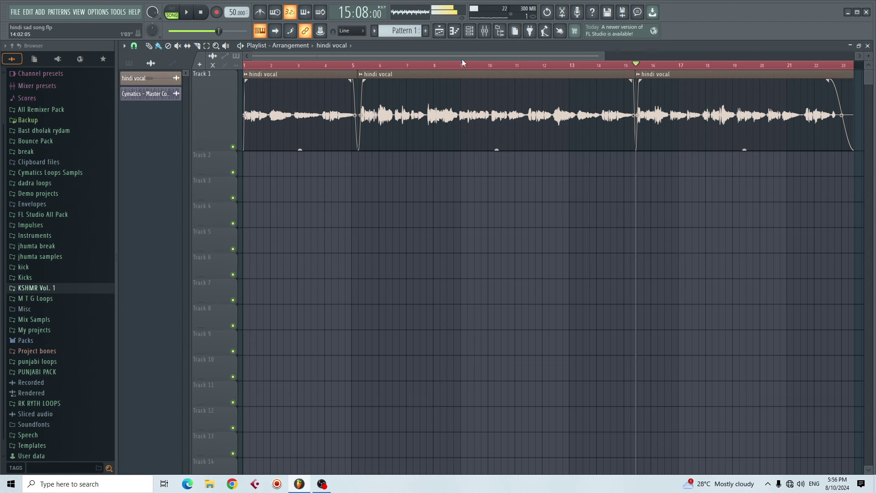
# Return the playhead to the start of the song and review the hindi vocal track's effects chain
pyautogui.moveTo(450, 64); pyautogui.dragTo(2, 122)
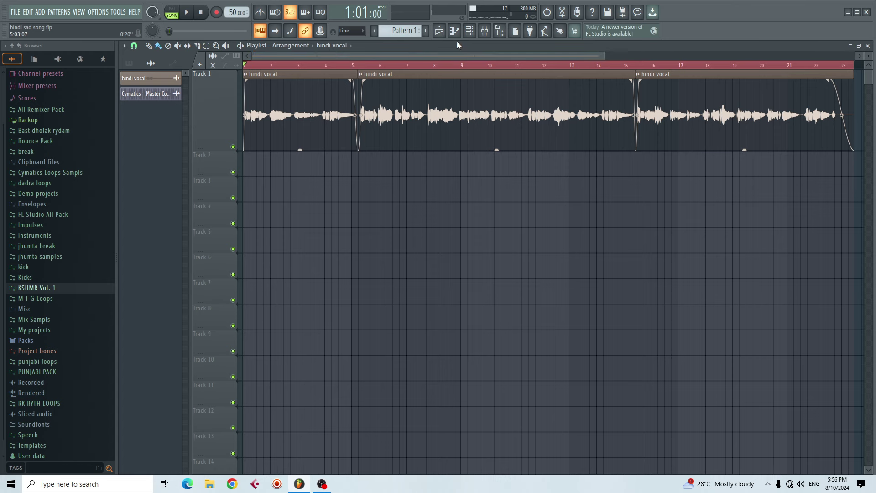
pyautogui.click(485, 31)
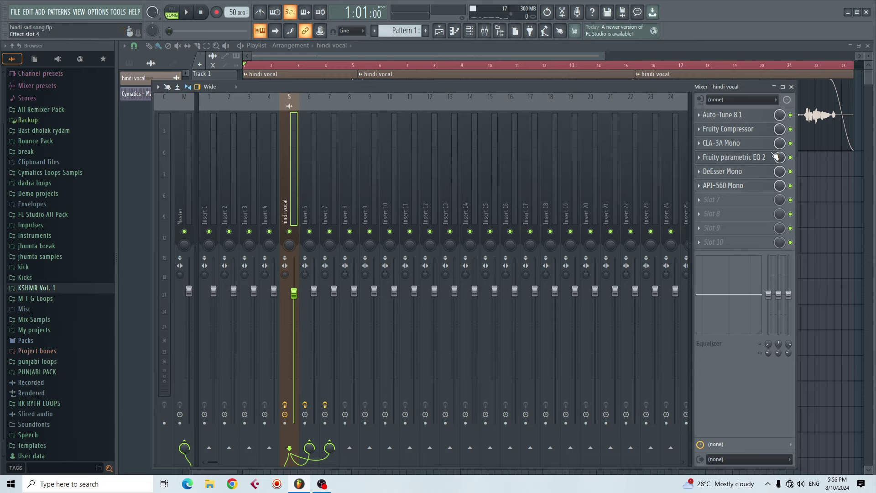
pyautogui.click(792, 88)
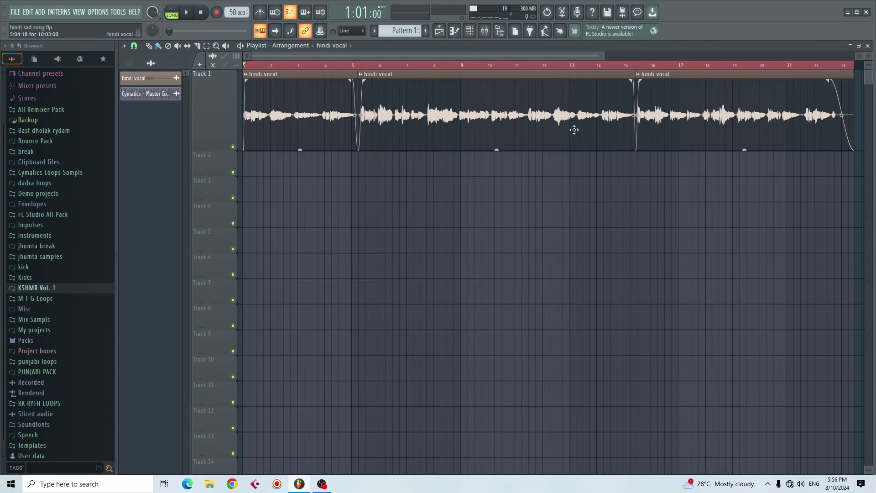